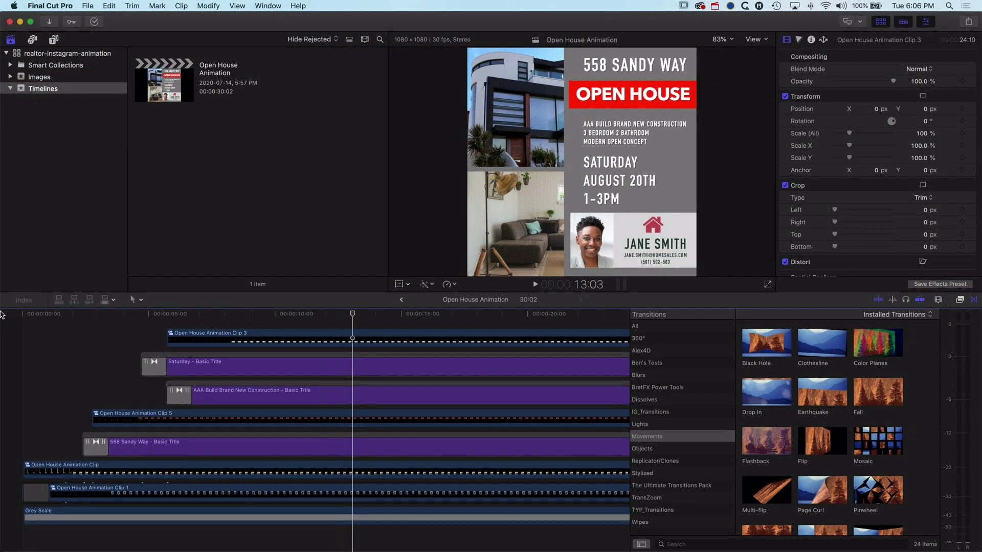
Step: Start a new project in the Timelines event and clear its default project name
click(88, 7)
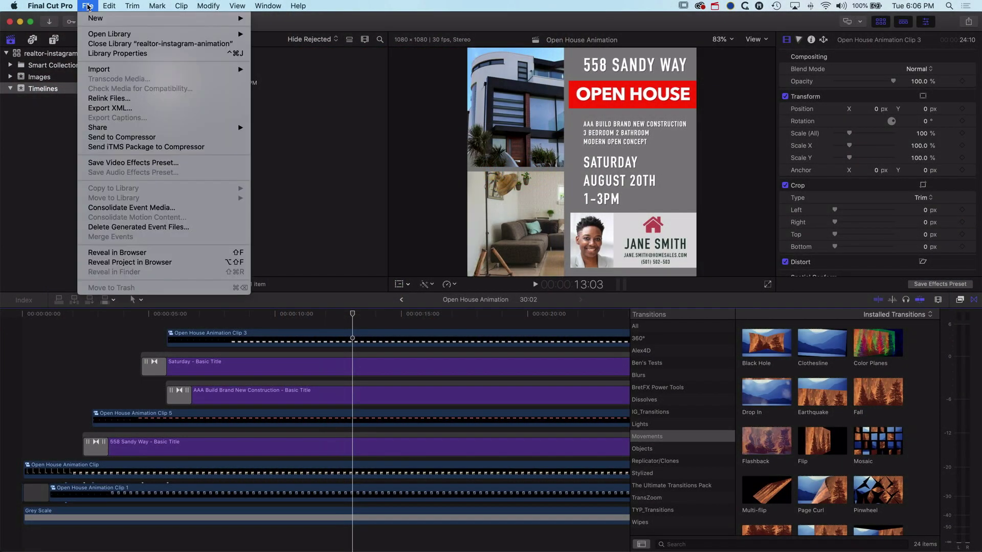
mouse_move(100, 20)
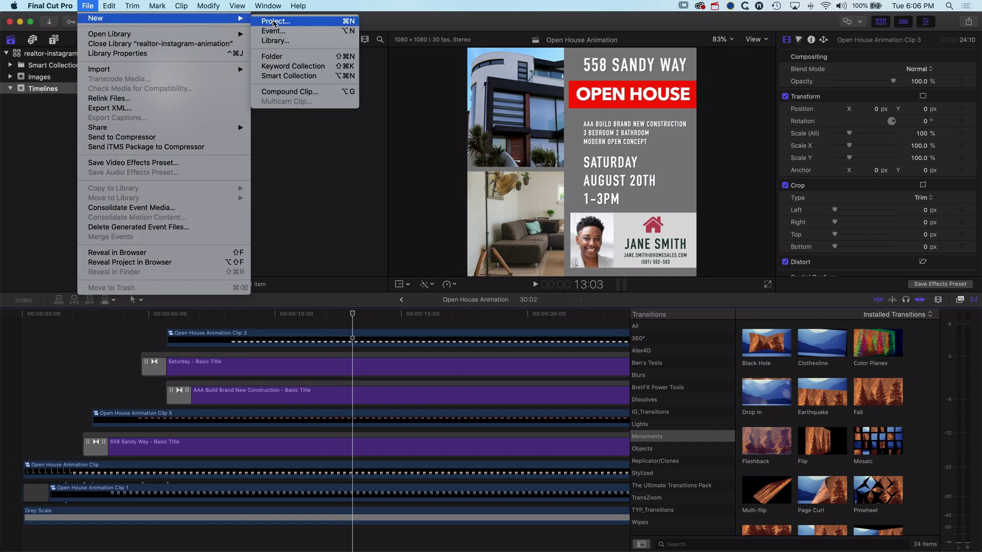
click(274, 21)
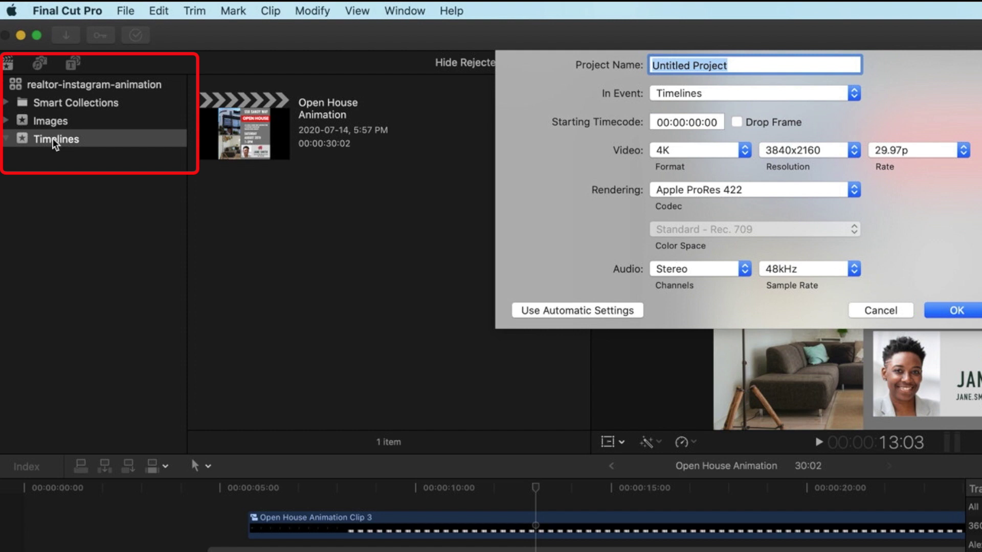
click(673, 95)
click(676, 95)
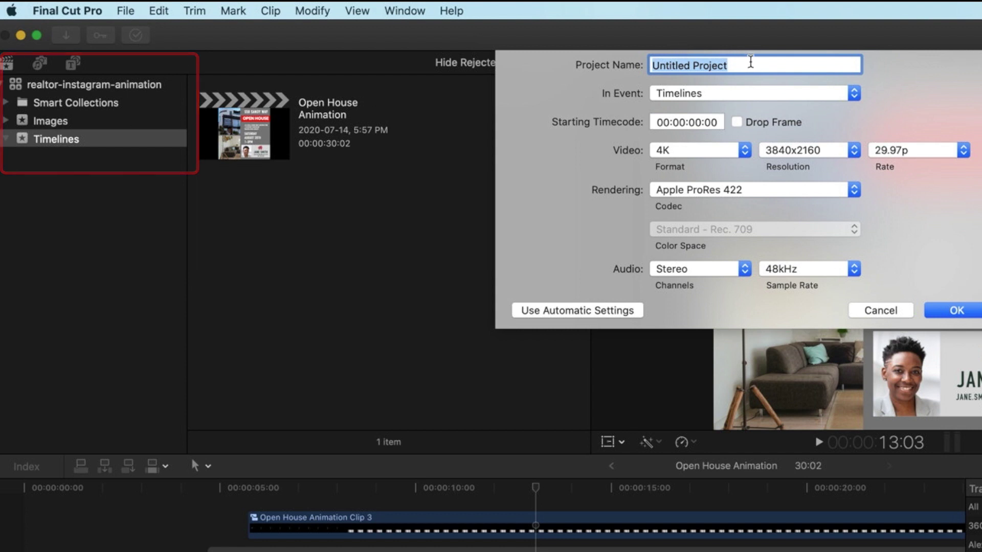
key(BackSpace)
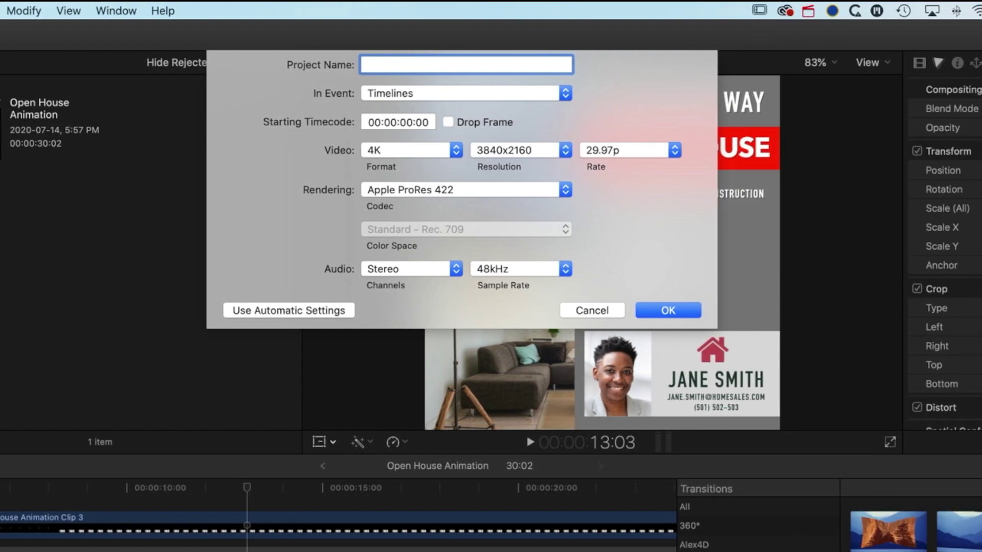
Step: Create project 'Animation Demo' with a Custom 1080×1080 format at 30p
text(Animation Demo)
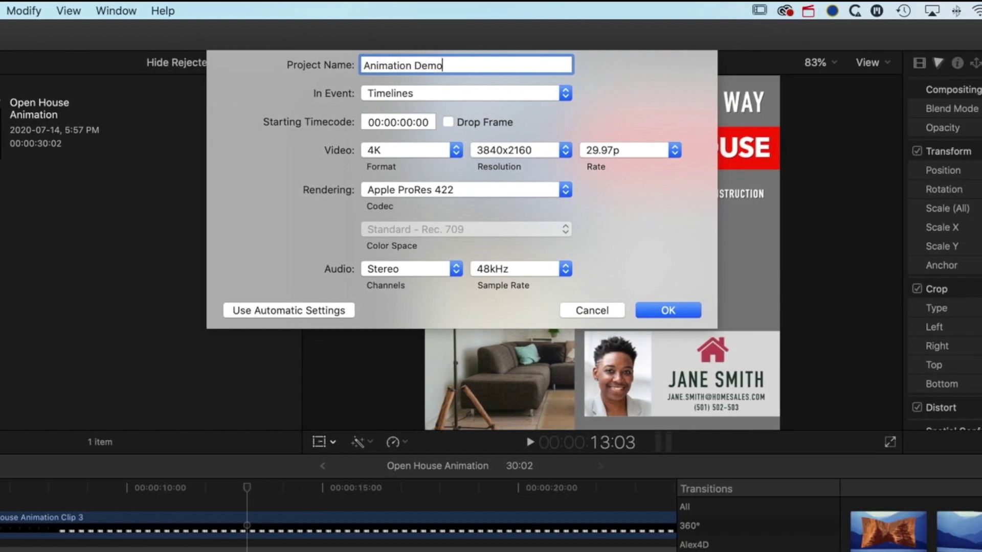
click(393, 150)
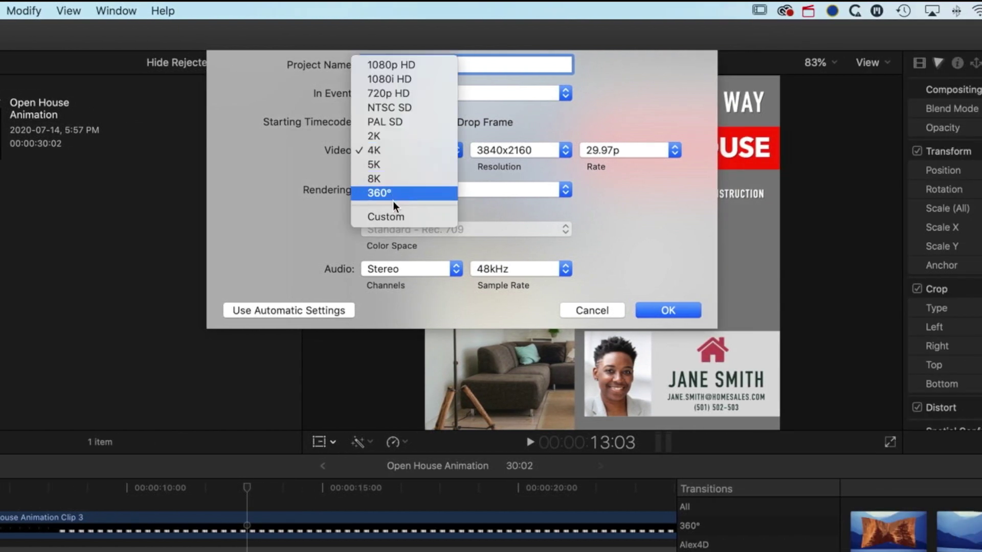
click(391, 219)
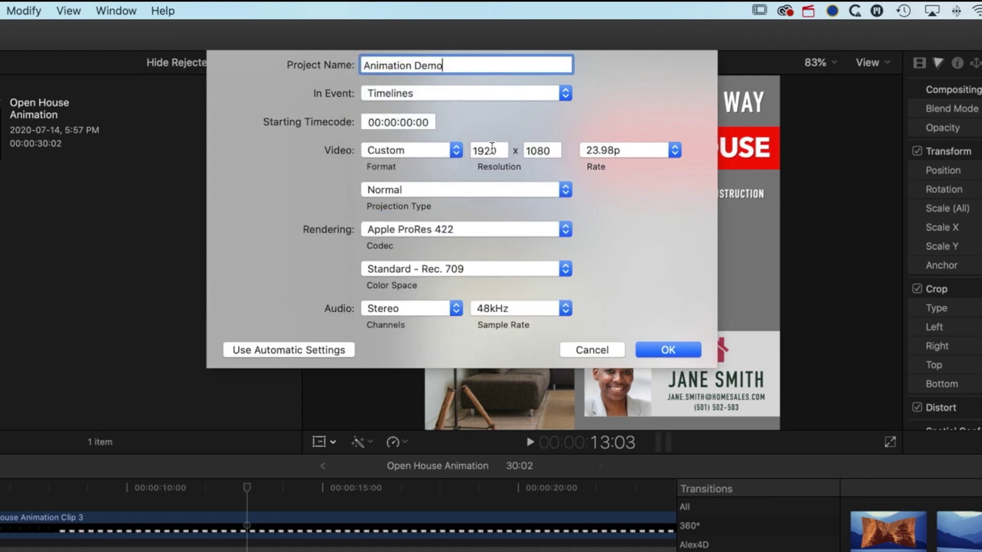
key(Tab)
text(1080)
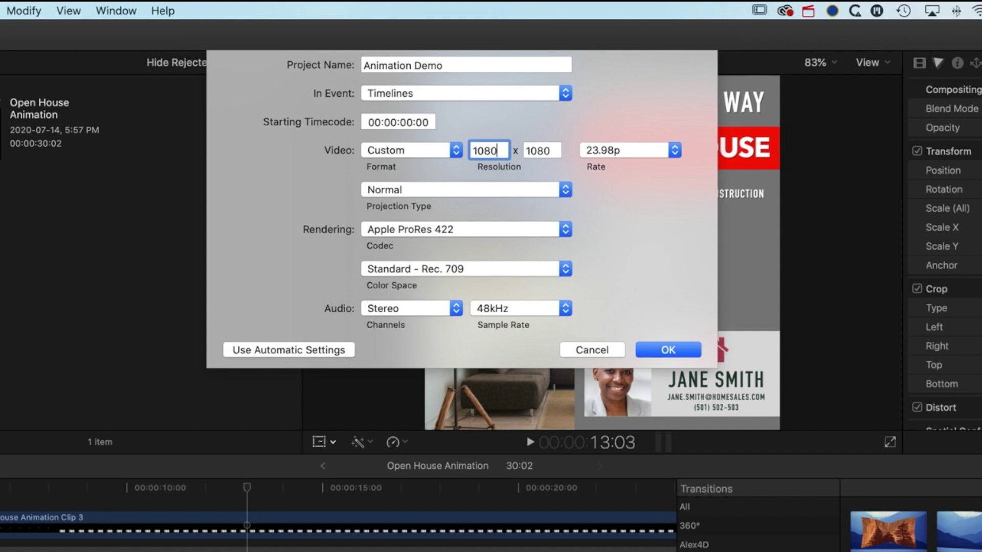
click(658, 152)
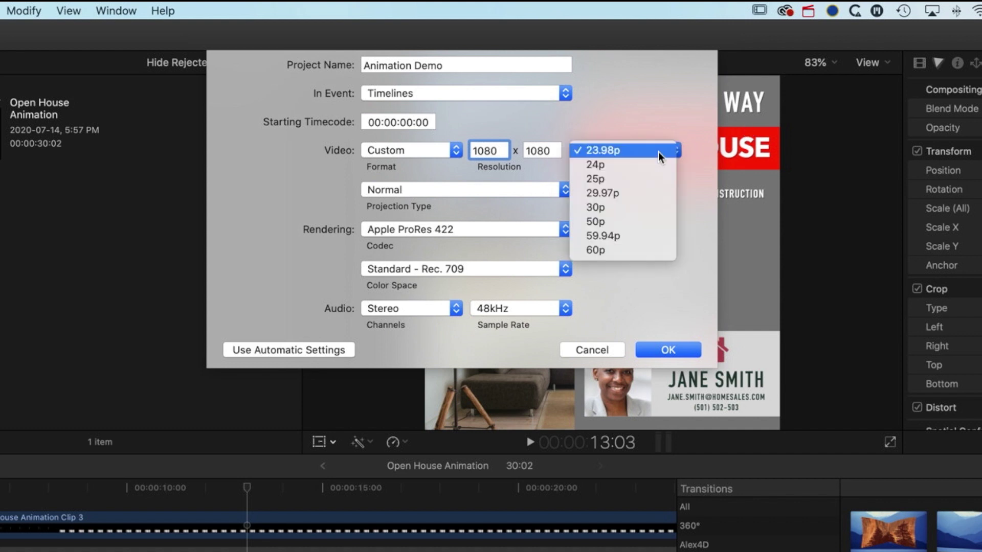
click(636, 211)
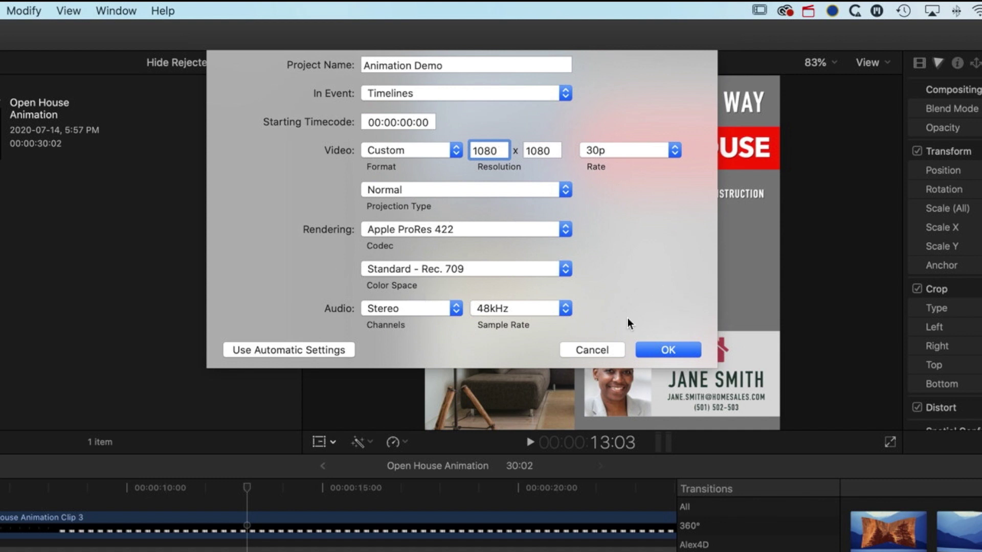
click(664, 351)
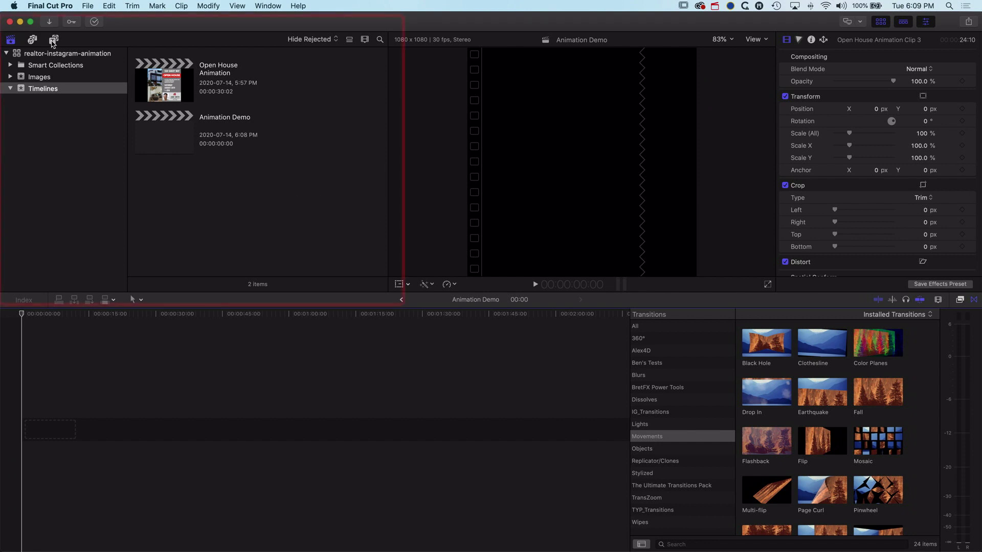
Step: Add the Grey Scale solid generator to the timeline
click(53, 40)
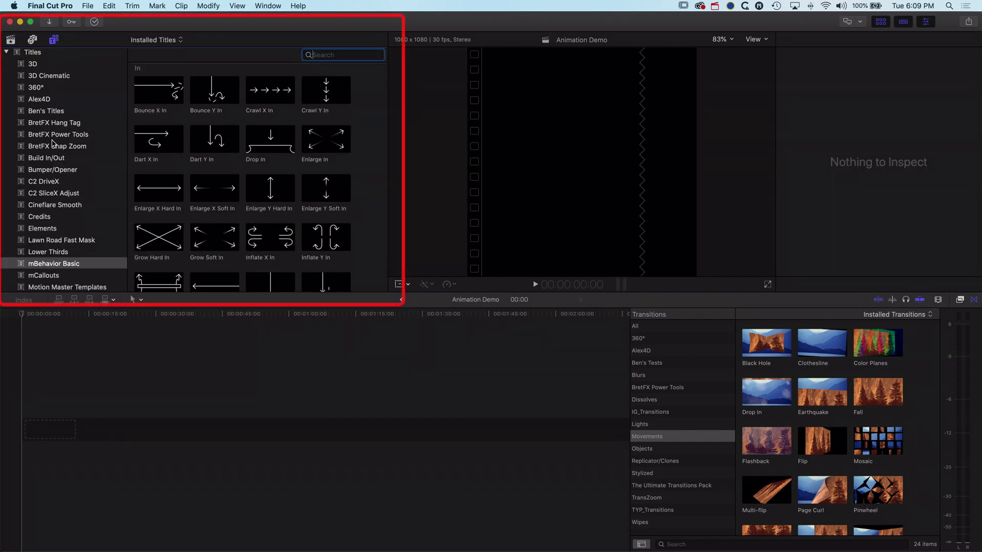
scroll(53, 154, down, 1)
scroll(51, 154, down, 10)
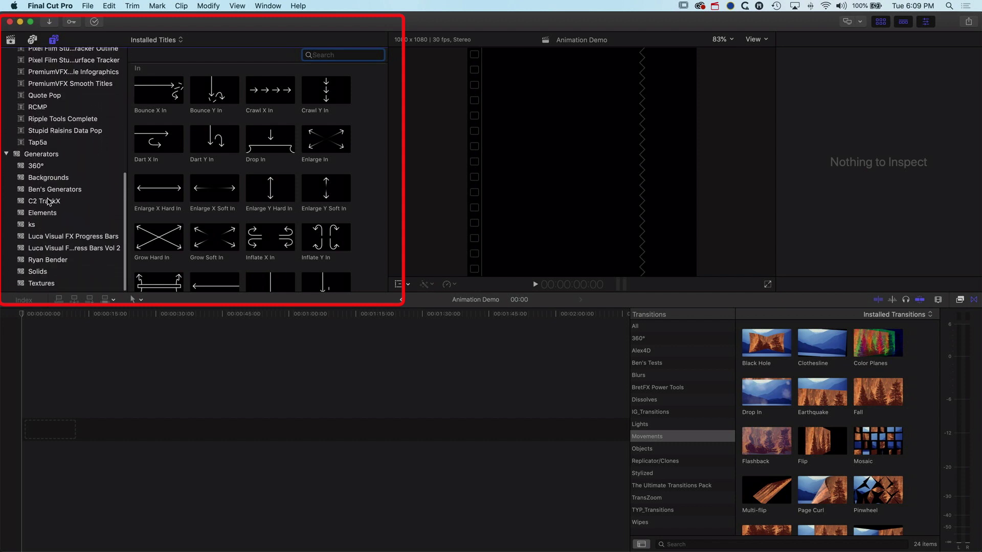
scroll(50, 225, down, 2)
click(57, 272)
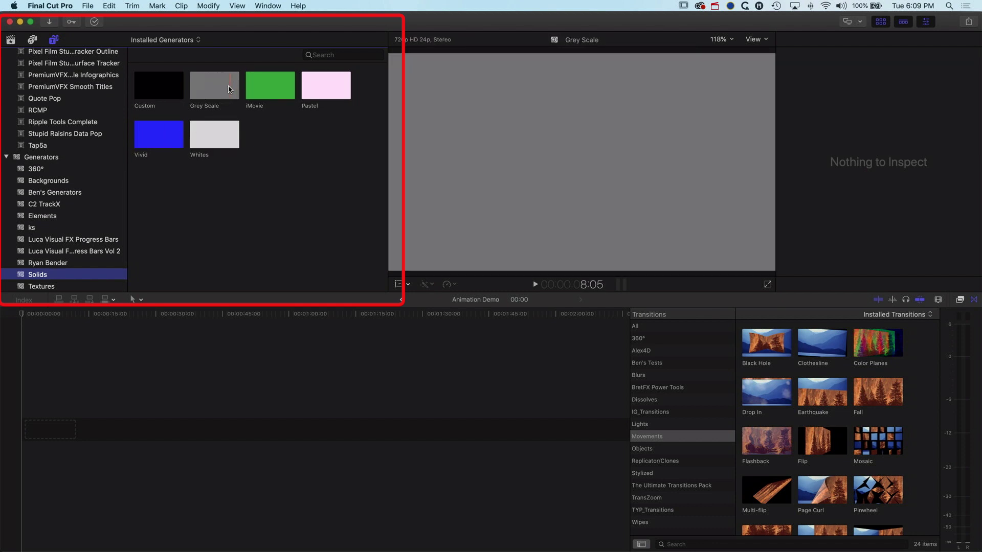
click(223, 87)
drag(225, 89, 24, 433)
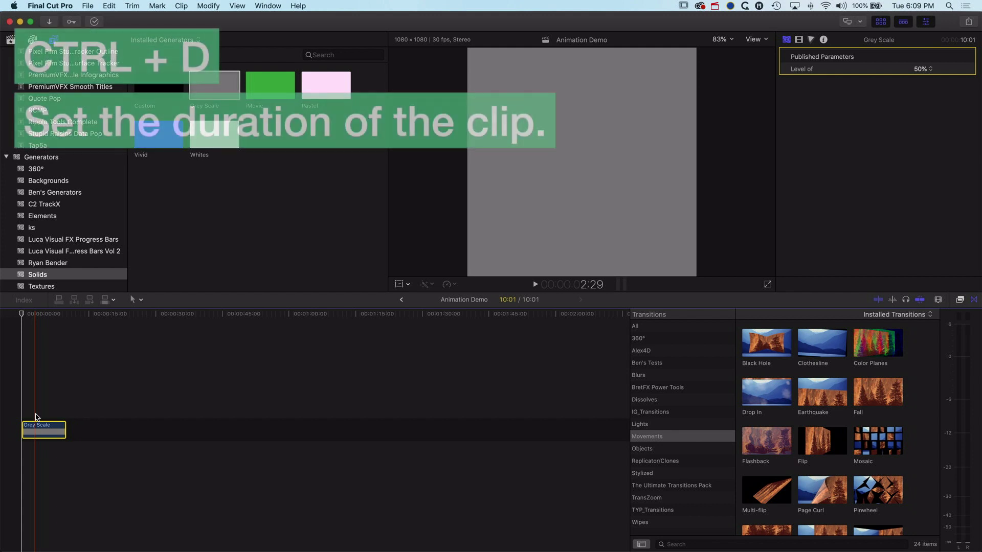
Step: Set the Grey Scale clip's duration to 30 seconds and fit the timeline in view
key(ctrl+d)
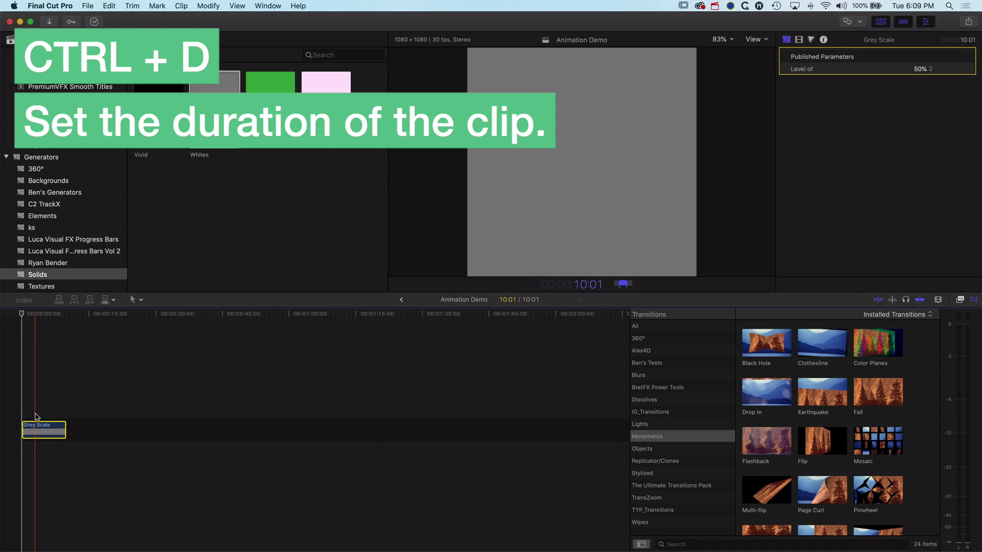
text(1.)
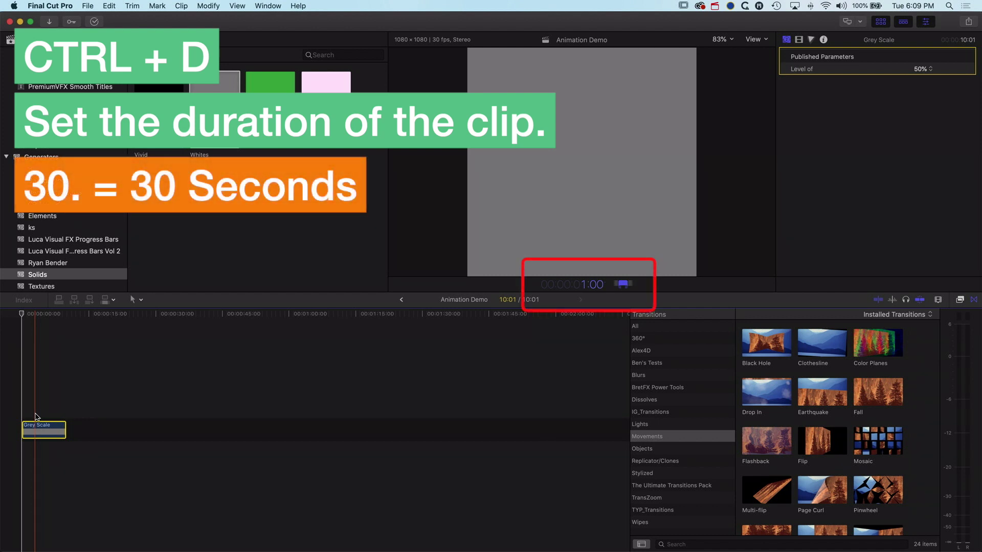
text(.)
key(Return)
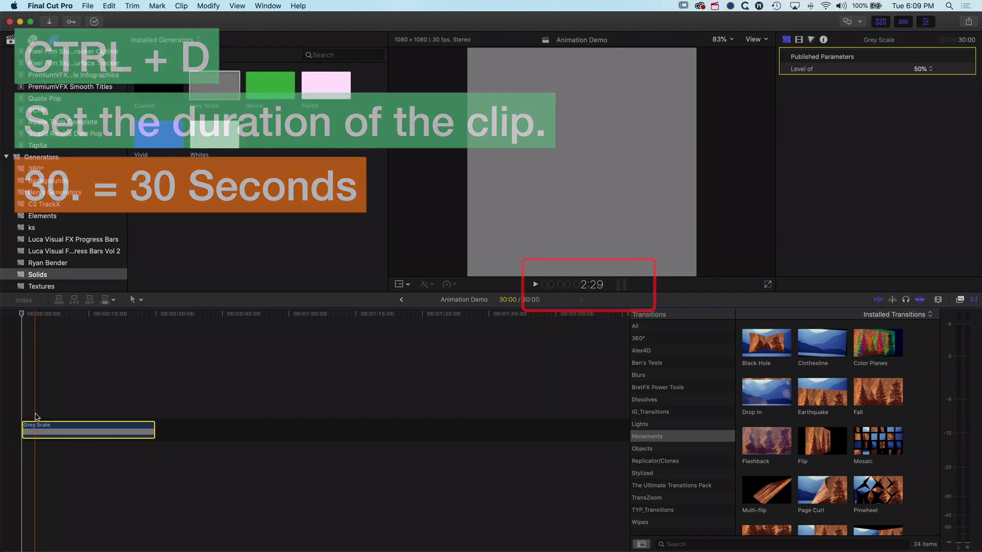
key(shift+z)
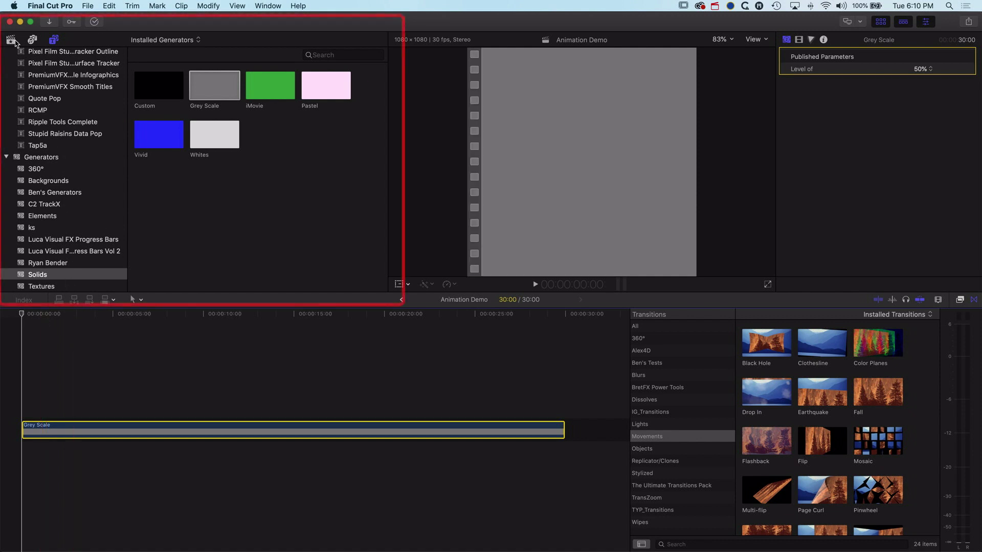
Step: Add the modern building photo from the Images event and extend it to 30 seconds
click(11, 41)
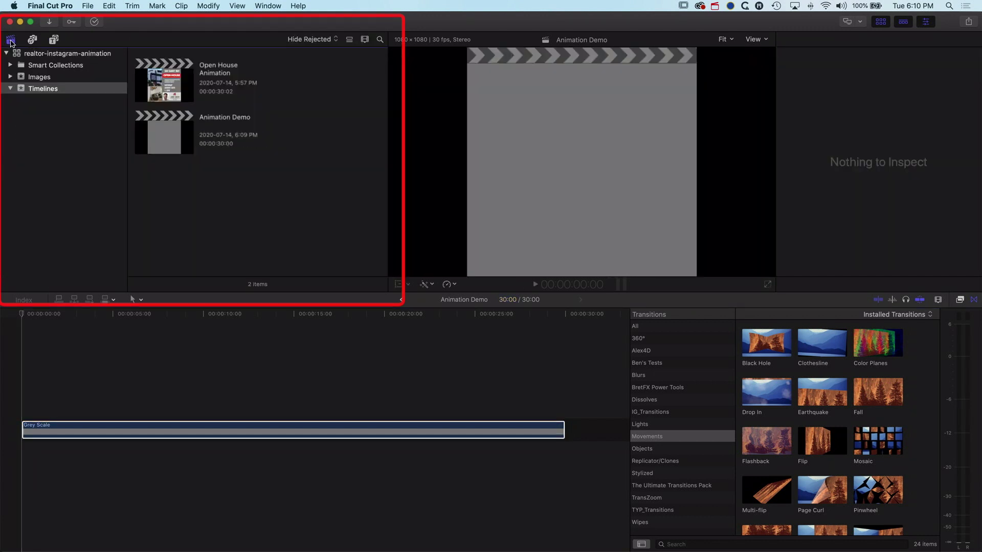
click(32, 78)
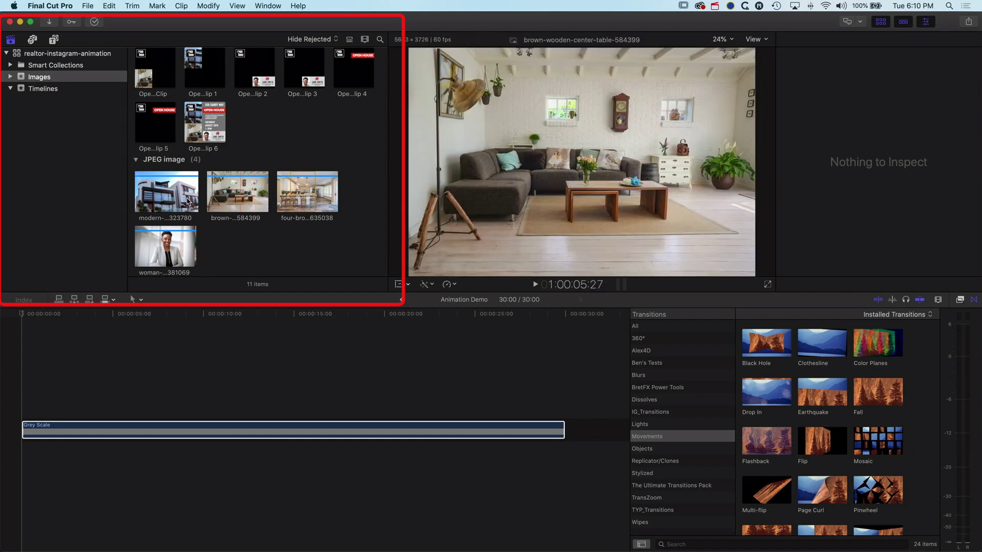
click(164, 200)
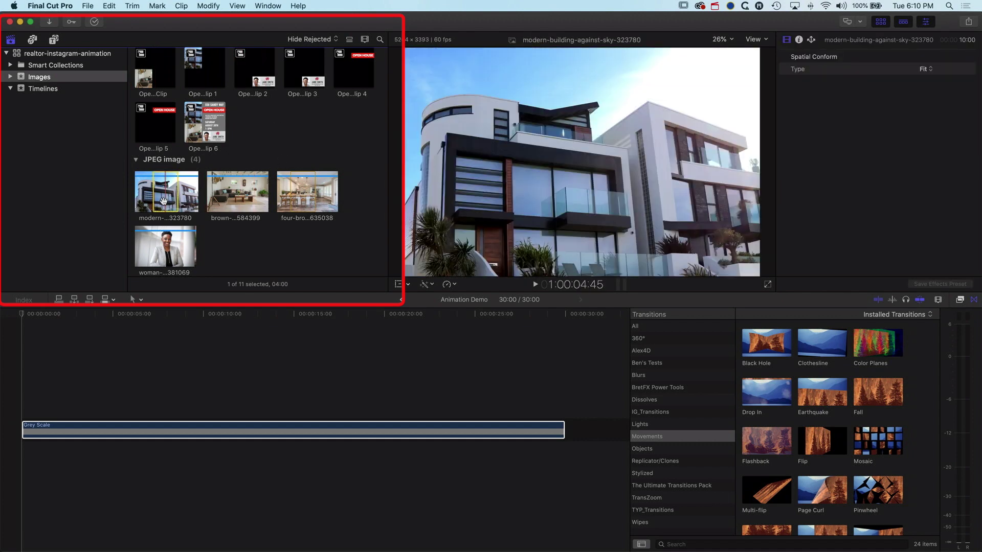
click(241, 198)
drag(163, 198, 13, 400)
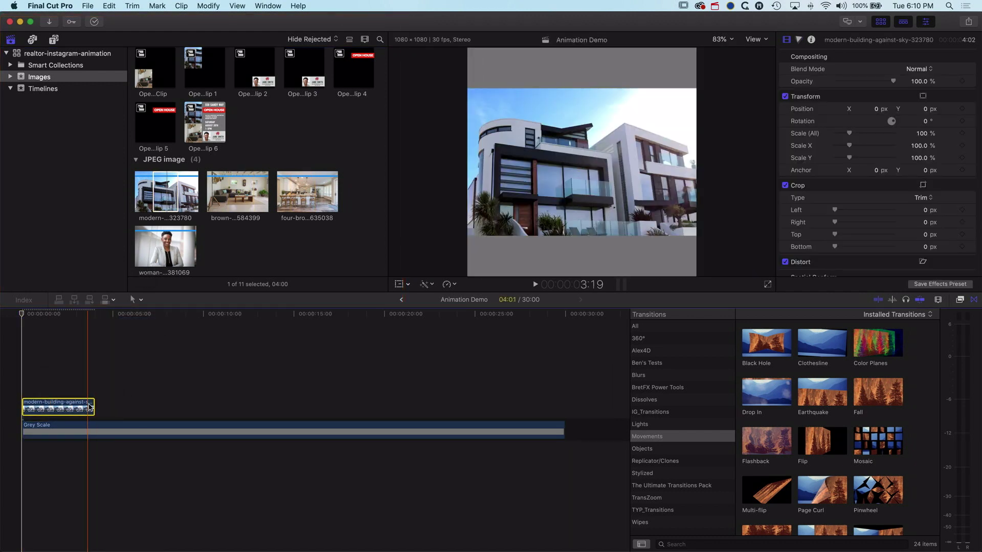
drag(92, 405, 564, 407)
Step: Add the living-room photo at 30 seconds and stack the building photo on top
drag(226, 185, 30, 383)
drag(97, 383, 564, 384)
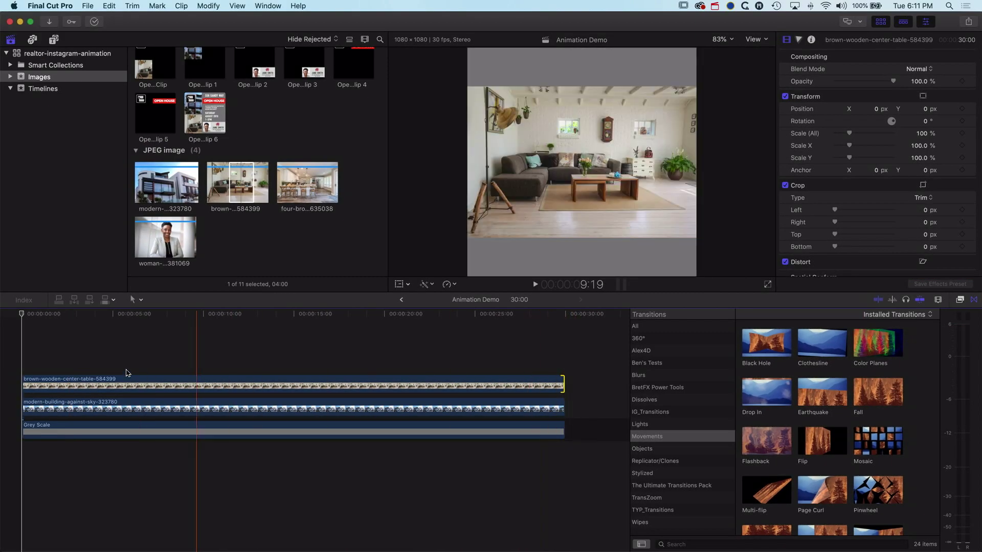
click(29, 314)
drag(29, 315, 22, 316)
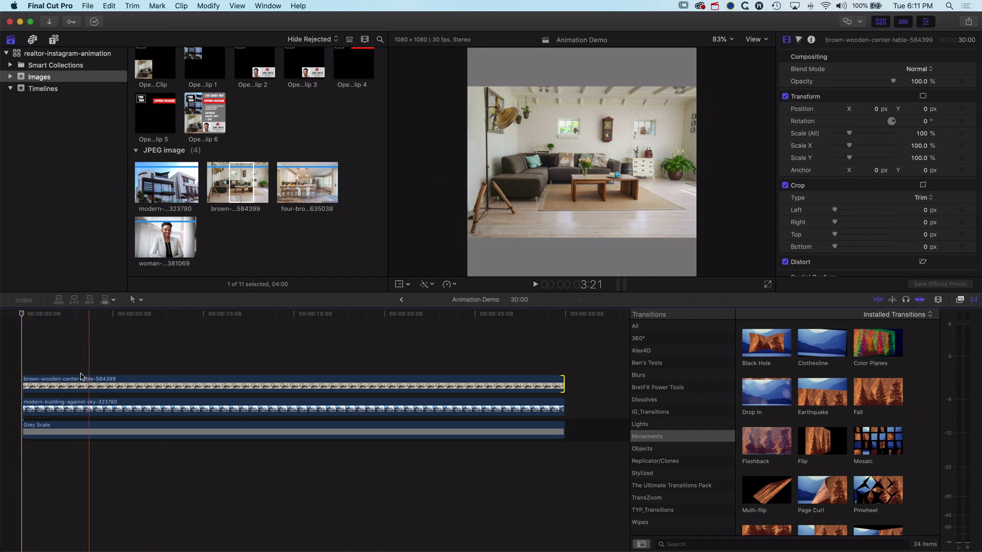
drag(49, 410, 40, 382)
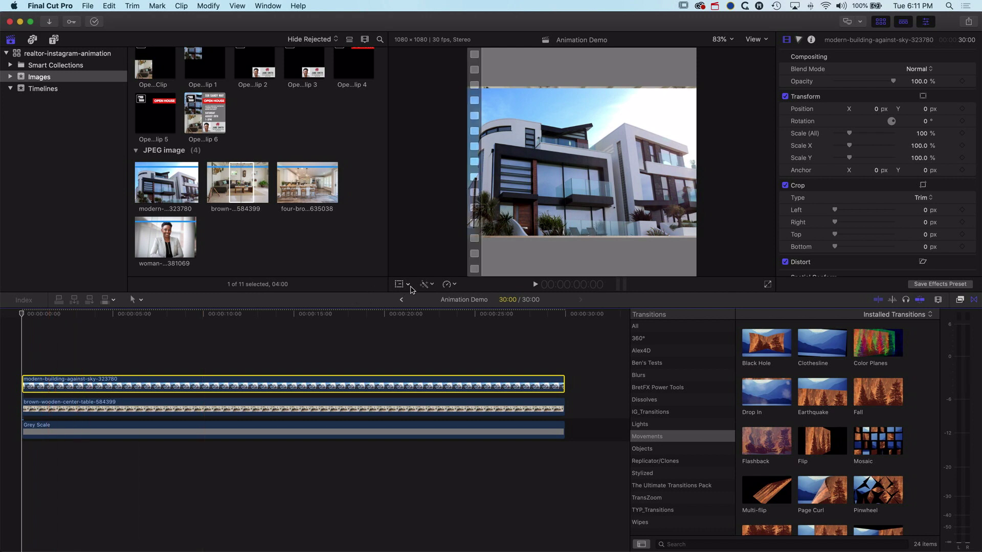
Step: Crop the building photo's top, right and bottom to a smaller rectangle
click(409, 285)
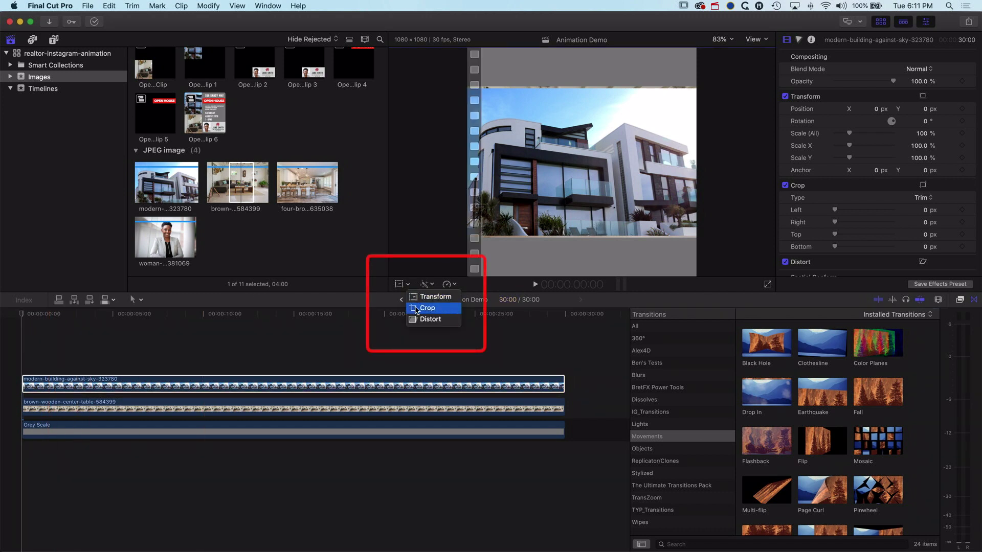
click(416, 309)
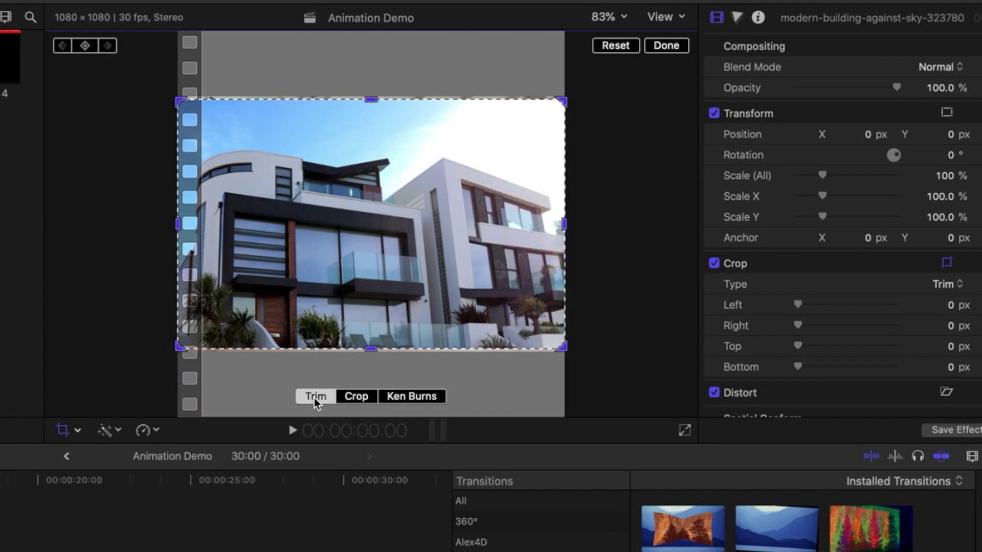
drag(561, 347, 428, 329)
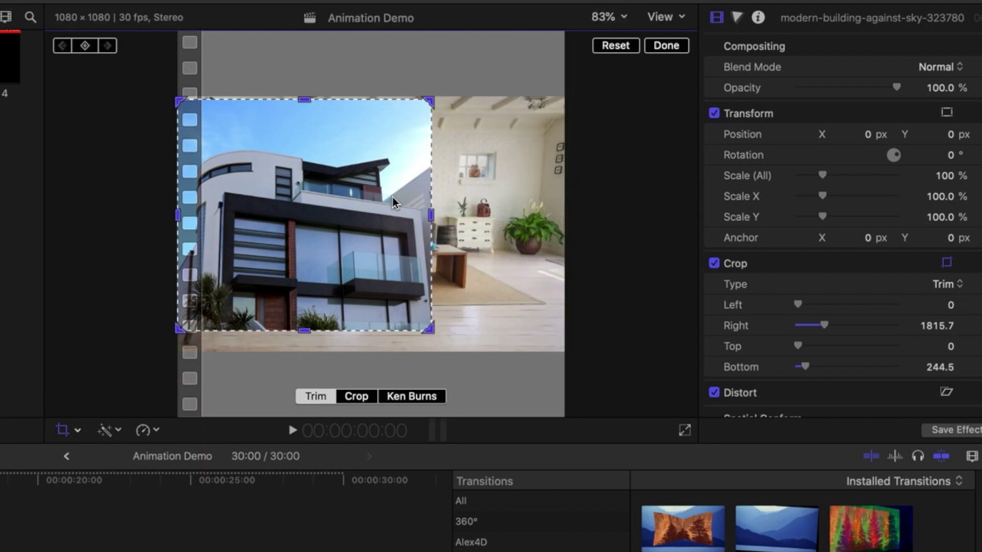
drag(302, 99, 303, 139)
drag(179, 228, 191, 233)
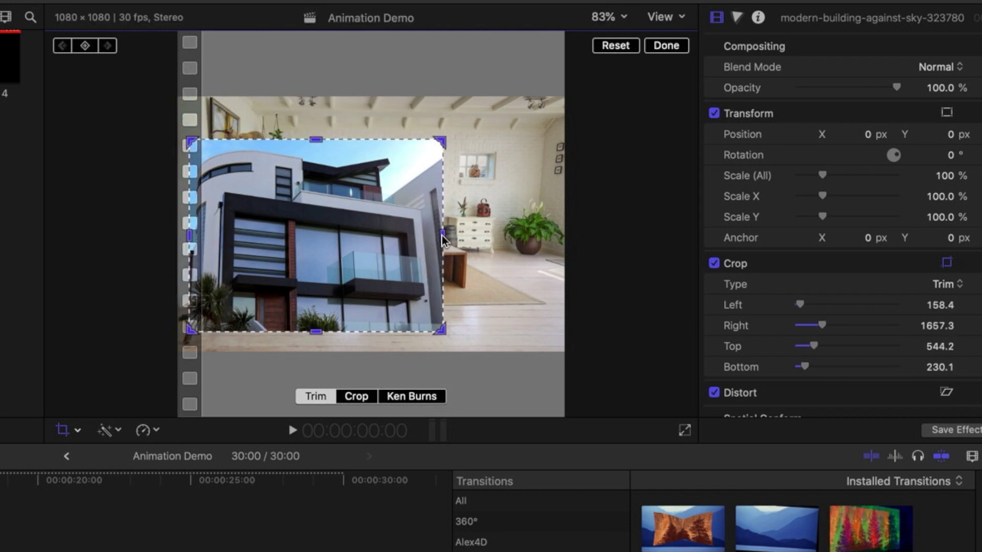
drag(443, 239, 402, 240)
click(665, 45)
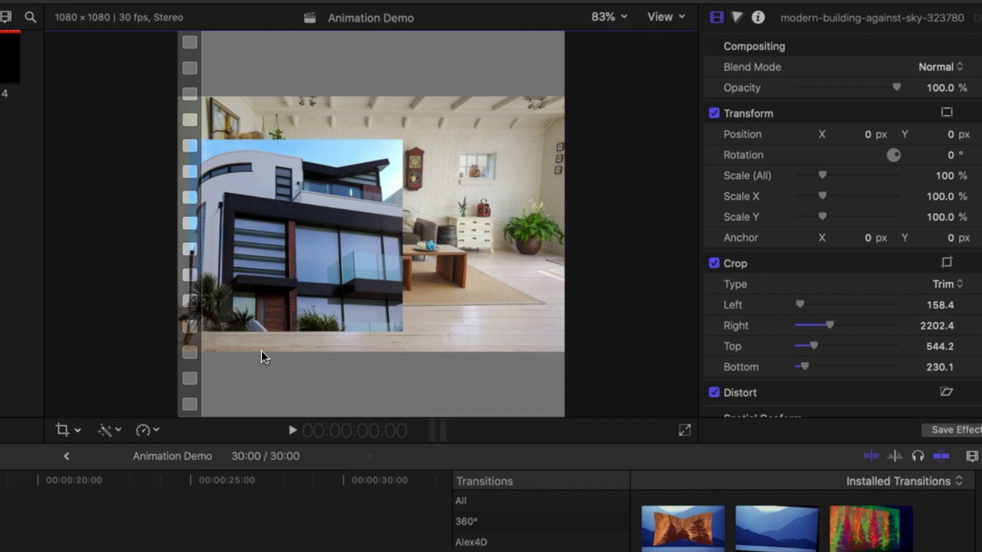
Step: Move the cropped building photo up to X -35.6, Y 309.7
click(76, 430)
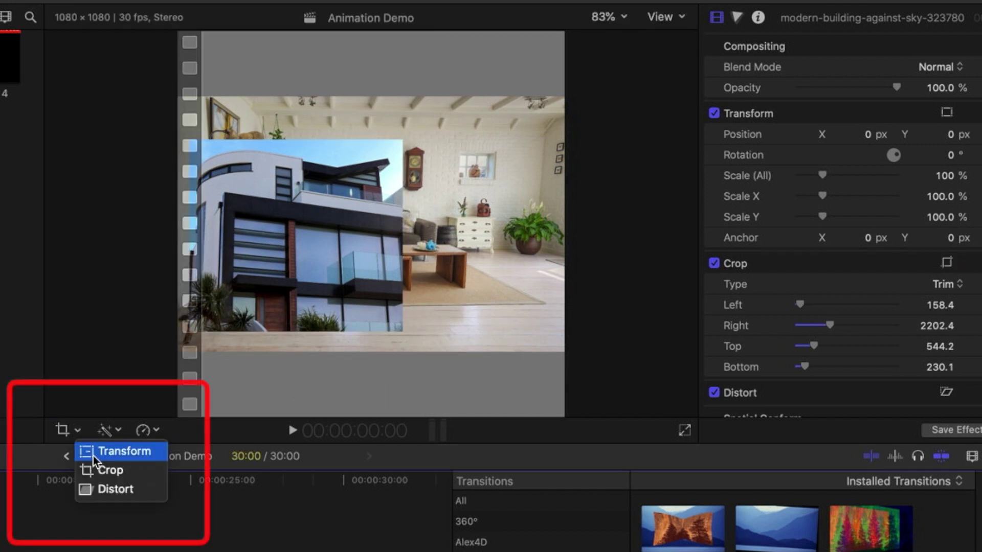
click(93, 456)
drag(284, 239, 271, 136)
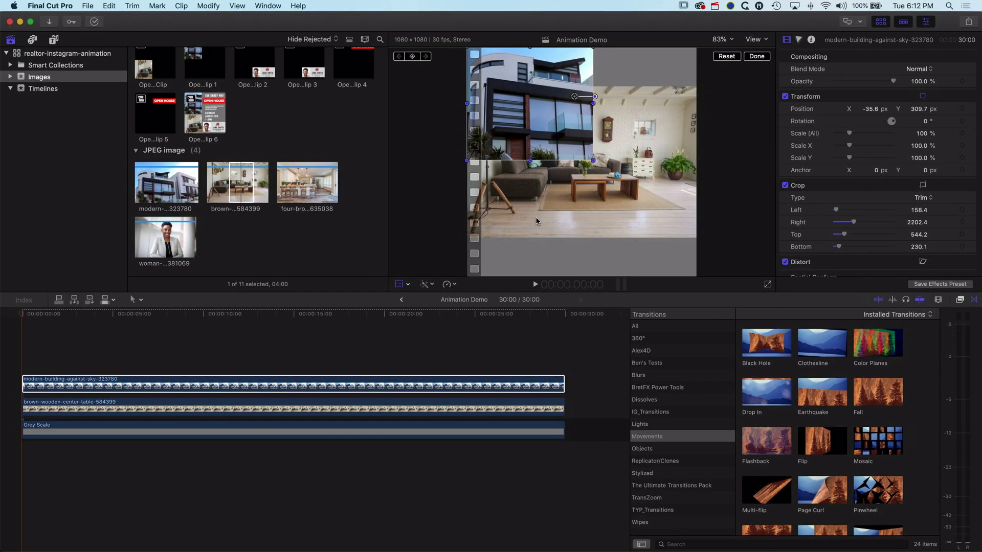
Step: Crop the table photo to a narrow upright rectangle over the sofa
click(104, 411)
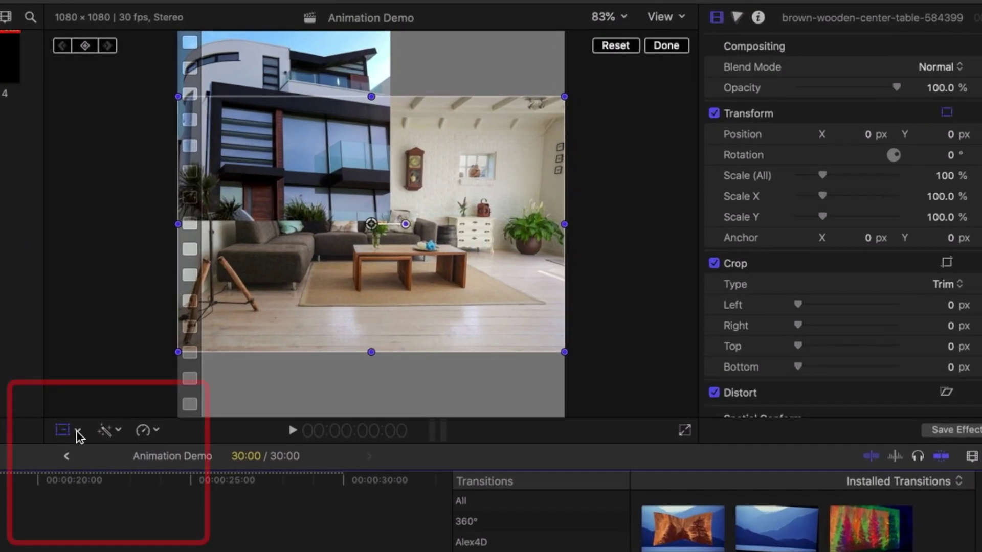
click(407, 284)
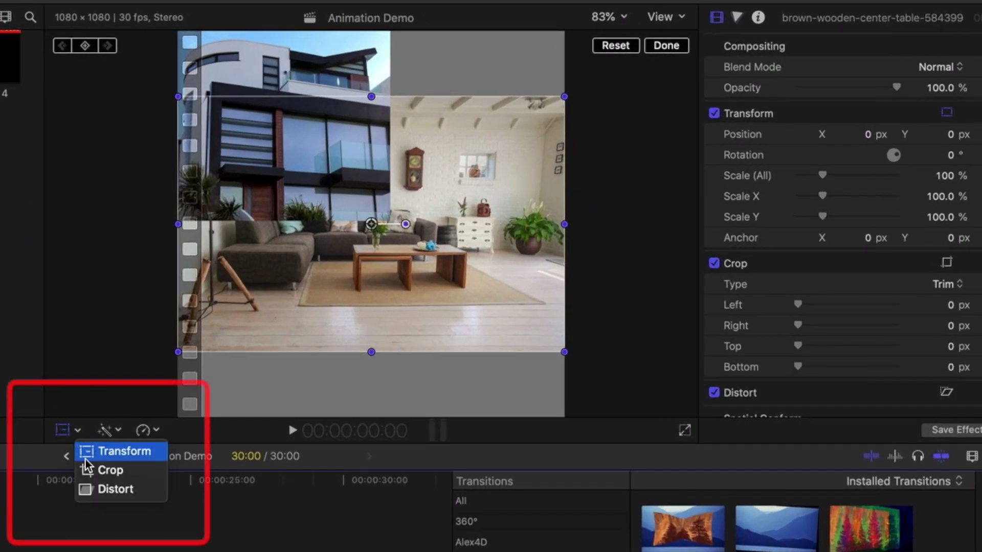
click(90, 471)
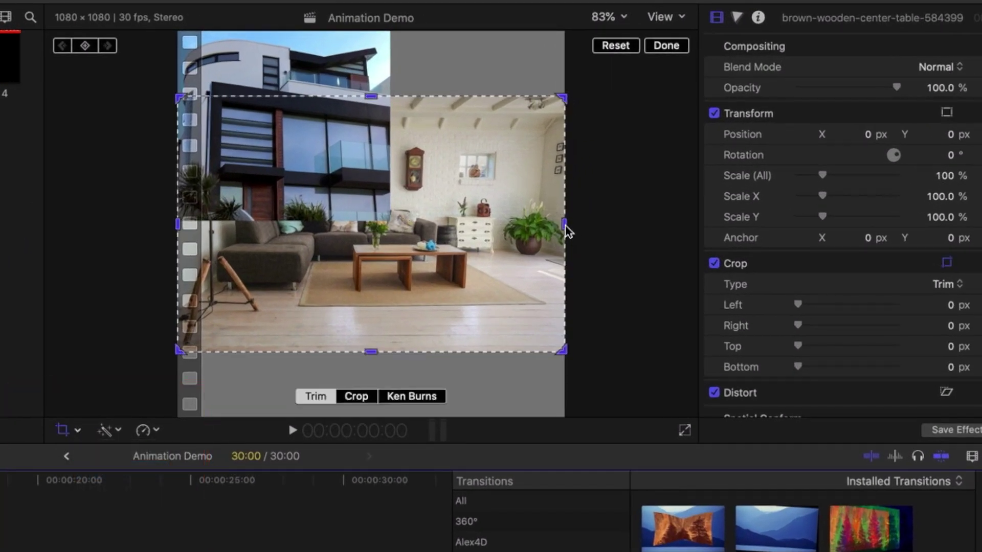
drag(565, 223, 391, 224)
drag(284, 102, 285, 144)
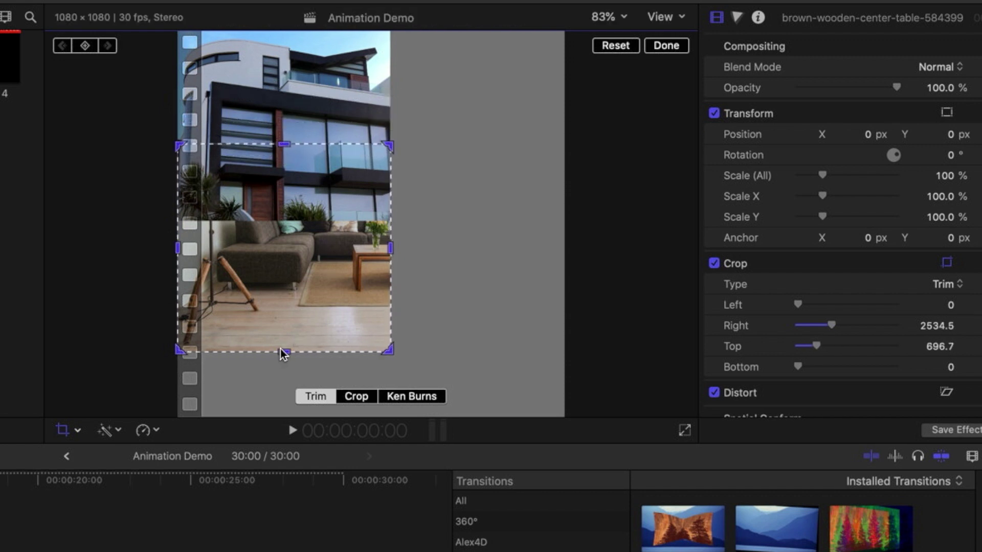
drag(281, 349, 281, 318)
mouse_move(392, 224)
mouse_down()
mouse_move(404, 223)
mouse_move(393, 224)
mouse_up()
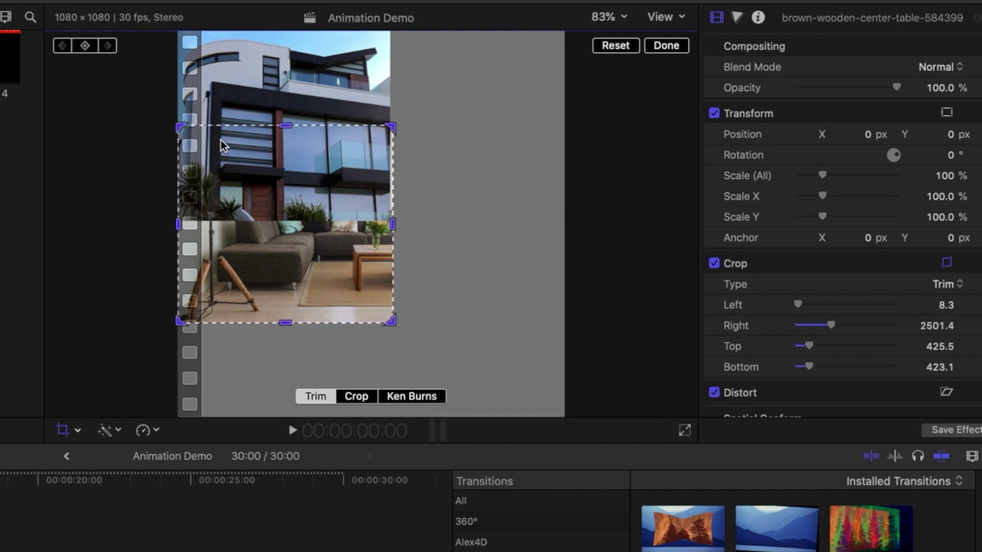
drag(220, 140, 268, 114)
drag(410, 211, 330, 260)
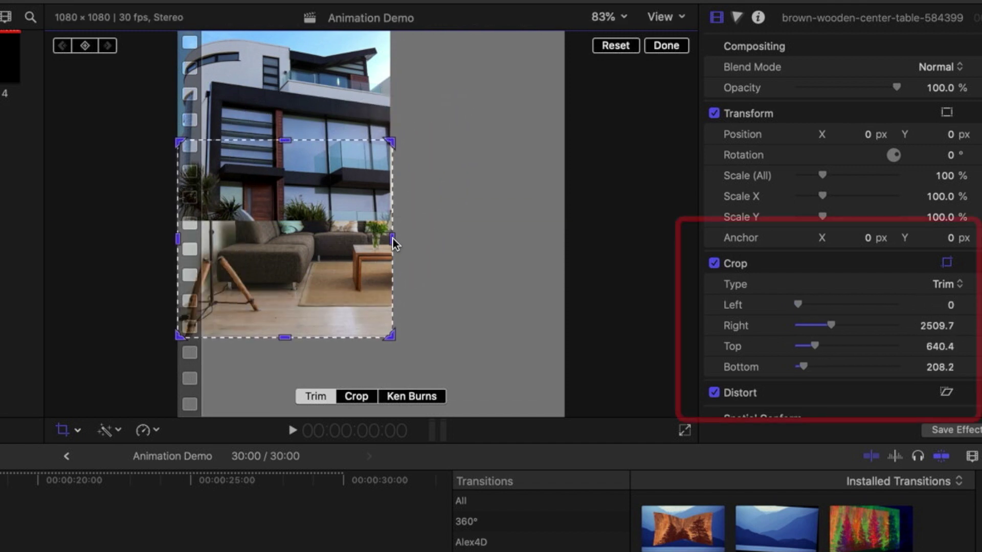
drag(390, 239, 387, 239)
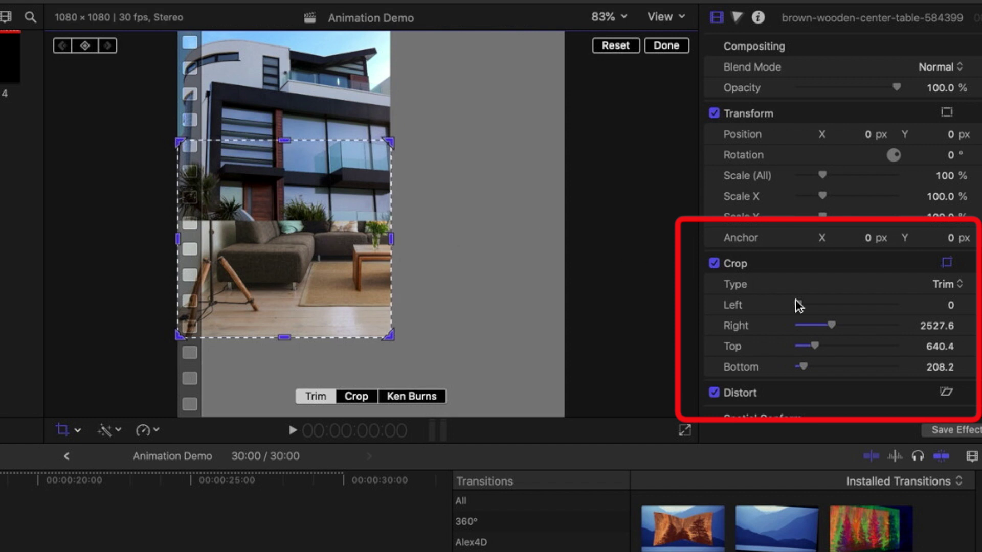
Step: At 600% zoom, fine-tune the table photo's Crop Right to 2539.8, then fit the view
drag(834, 319, 832, 325)
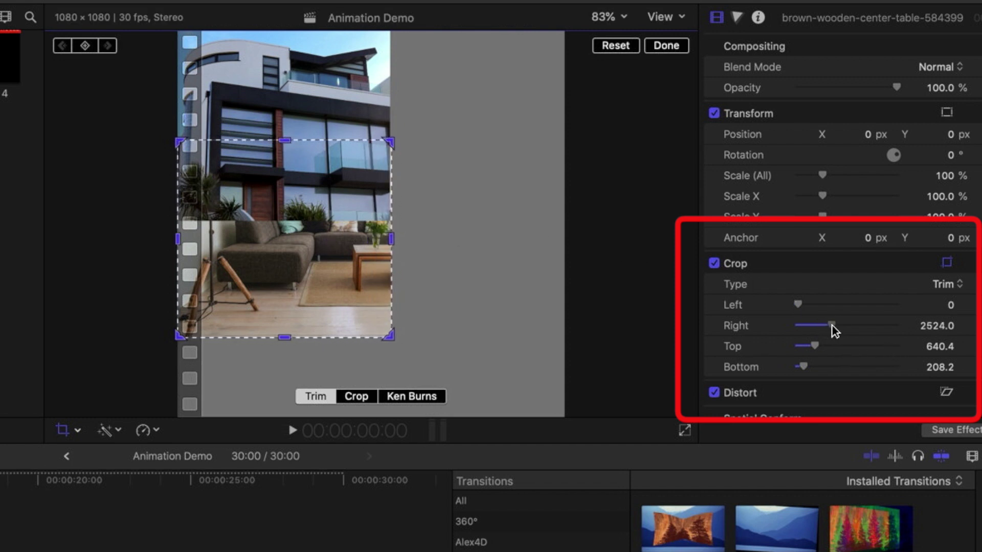
click(612, 19)
click(633, 169)
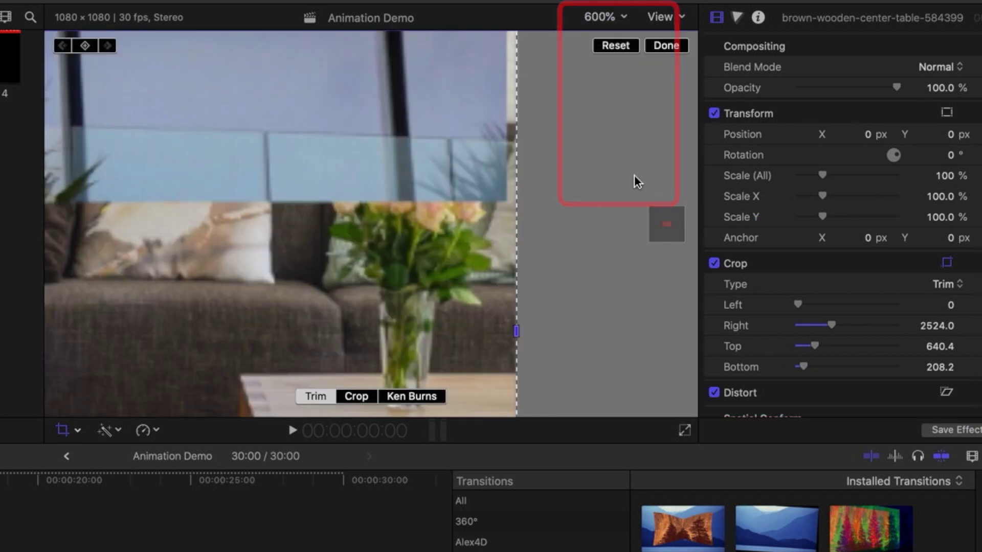
drag(667, 223, 667, 223)
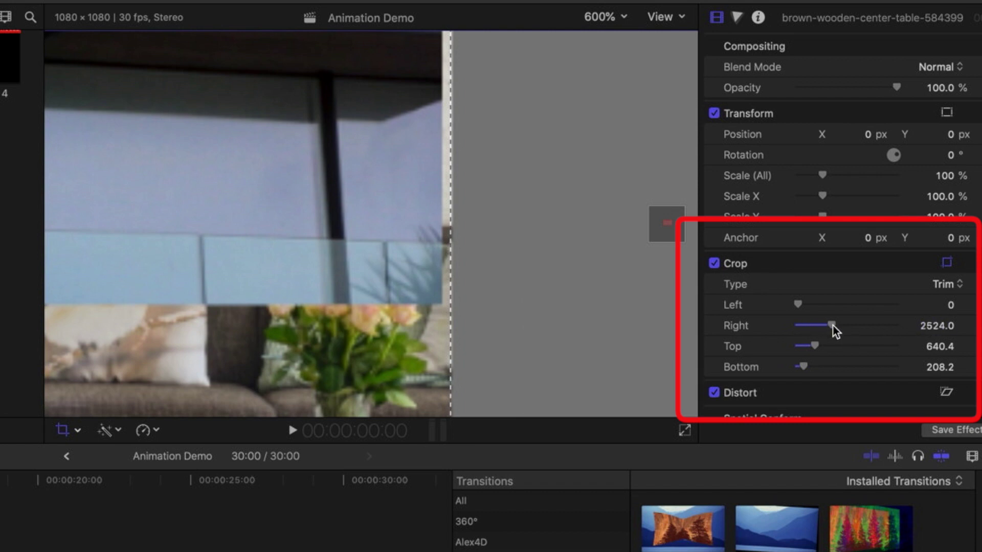
drag(833, 325, 832, 326)
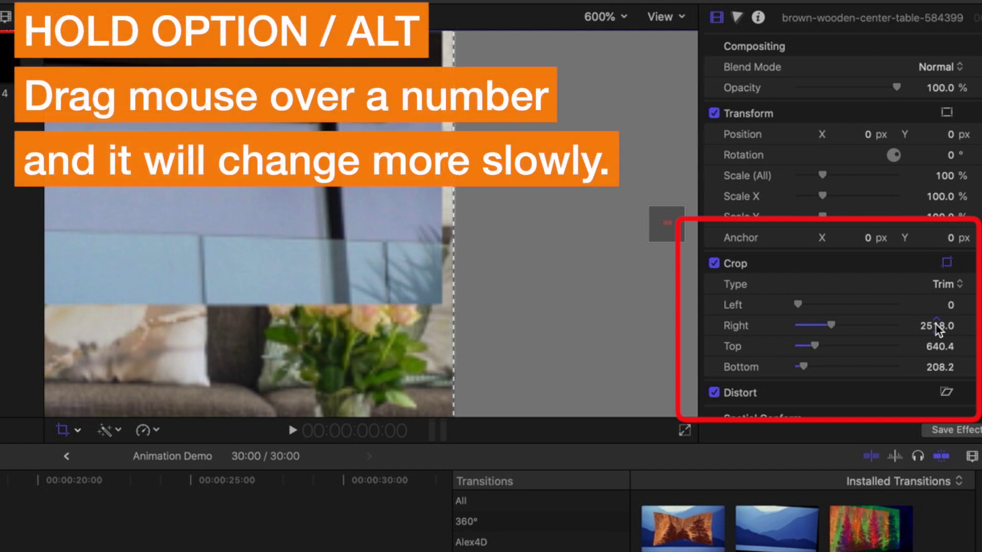
drag(937, 329, 940, 326)
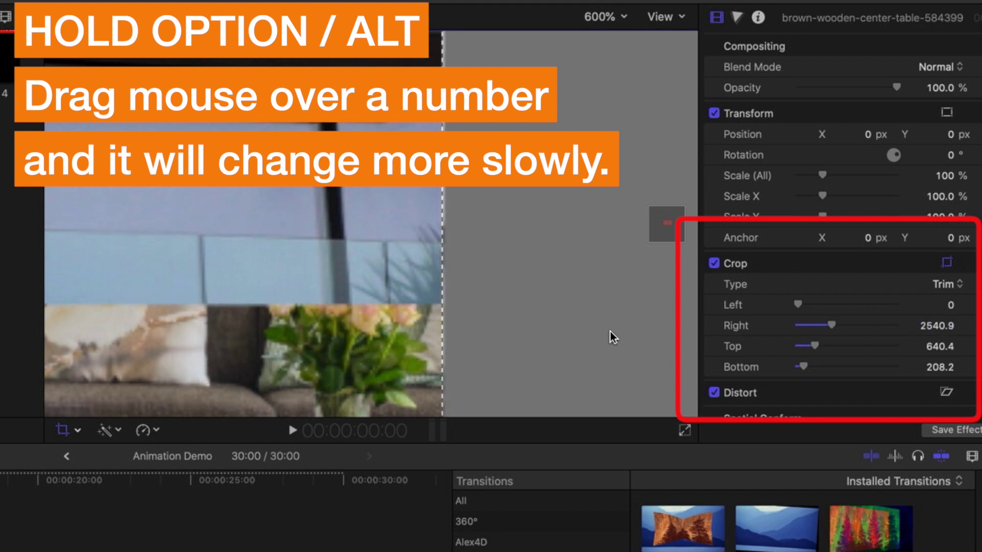
drag(939, 333, 945, 327)
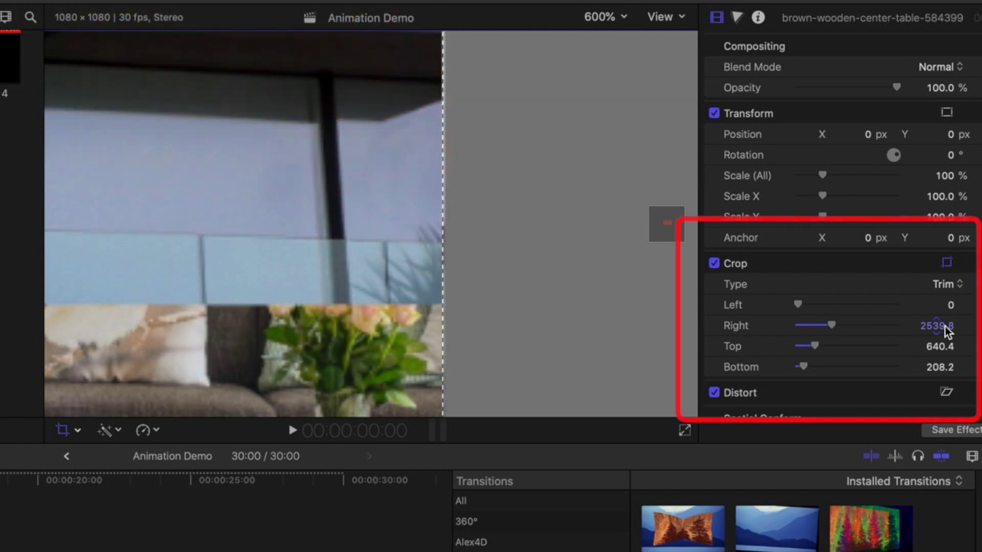
click(611, 17)
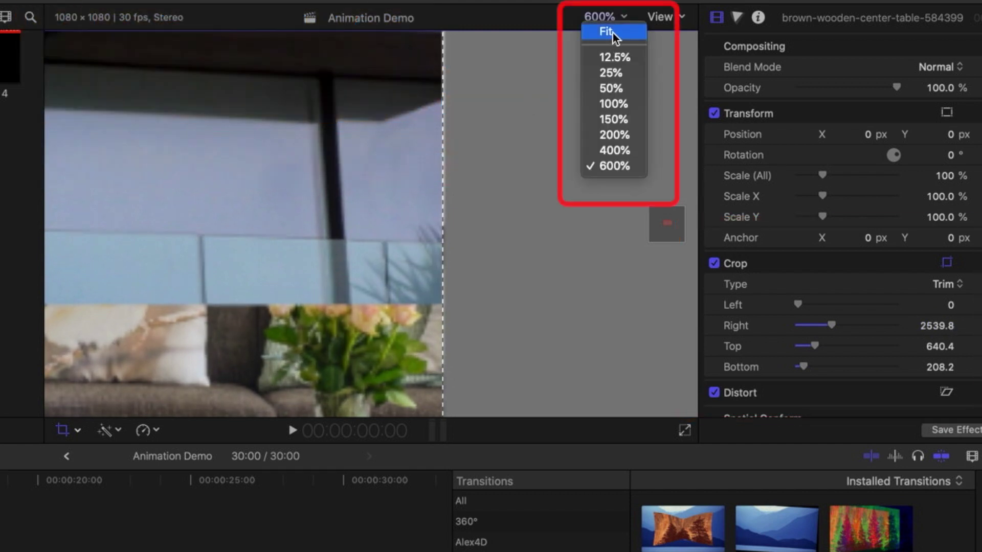
click(612, 32)
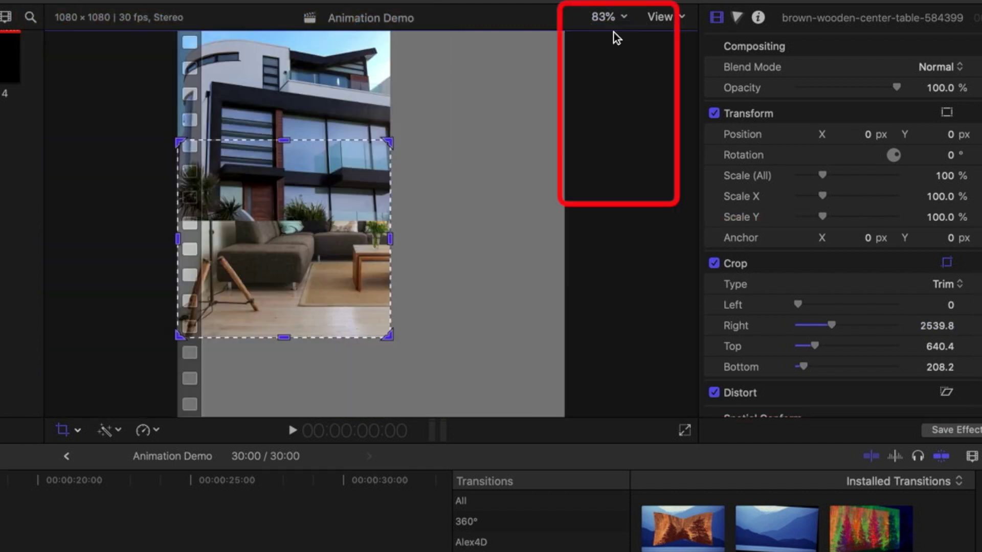
Step: Move the table photo beneath the building photo to X -1.1 px, Y -242.4 px
click(78, 431)
click(95, 455)
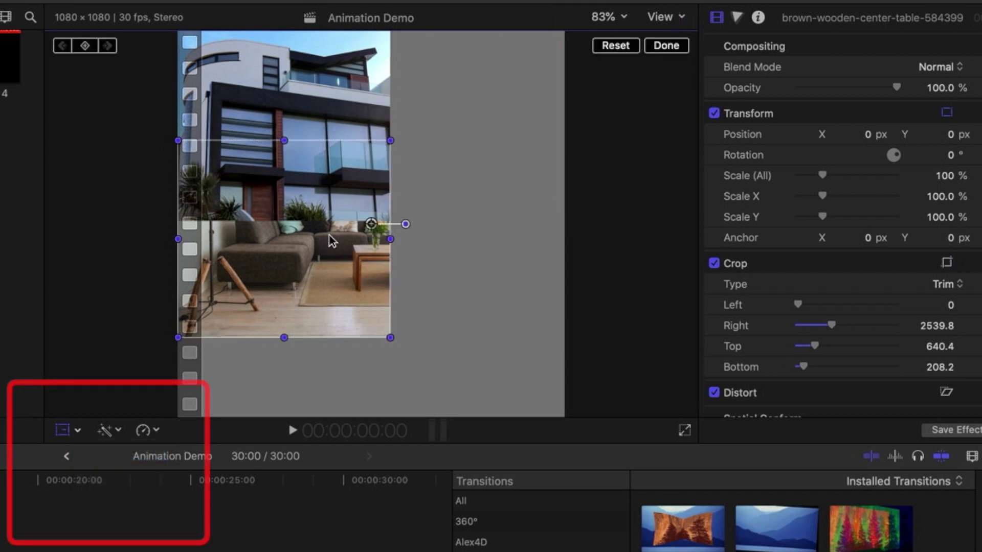
drag(278, 251, 277, 336)
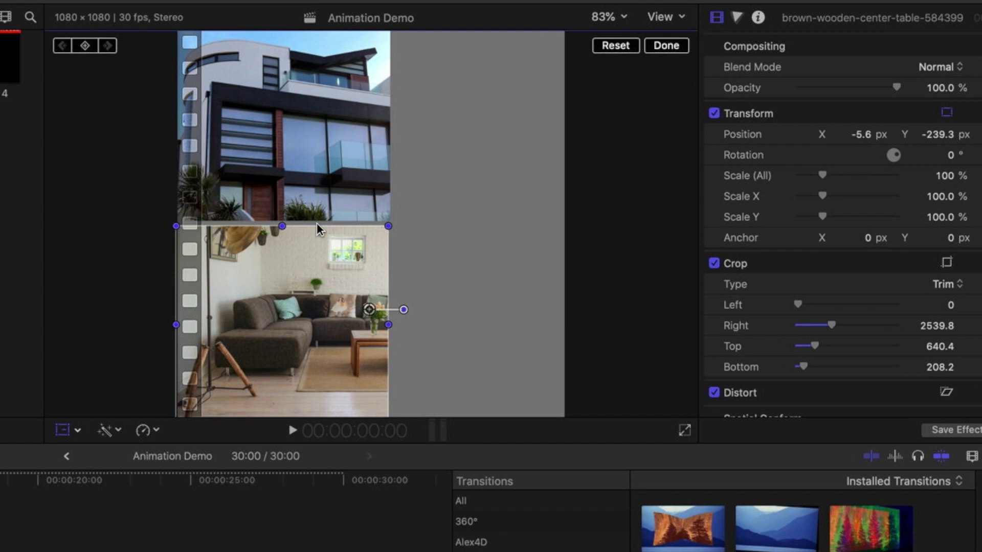
drag(327, 282, 327, 281)
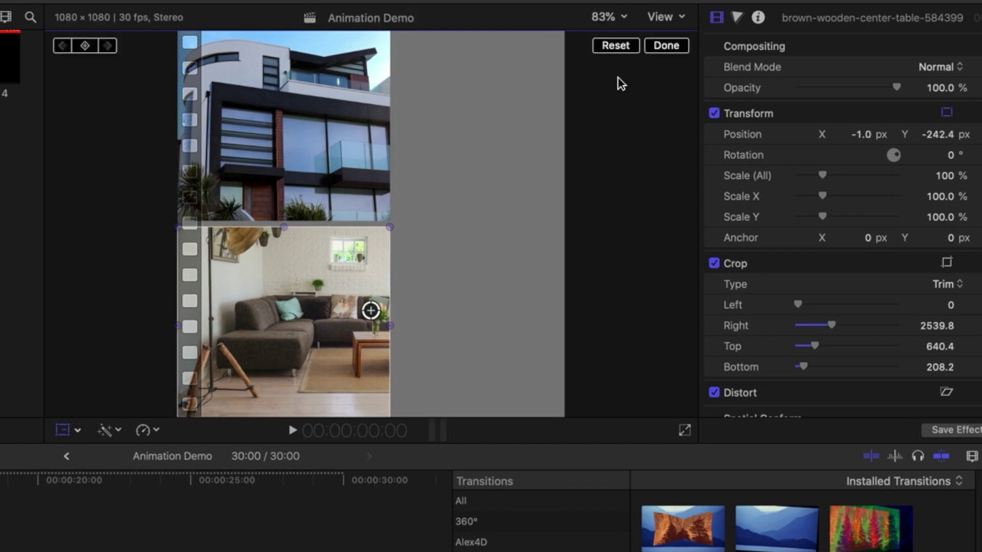
click(609, 15)
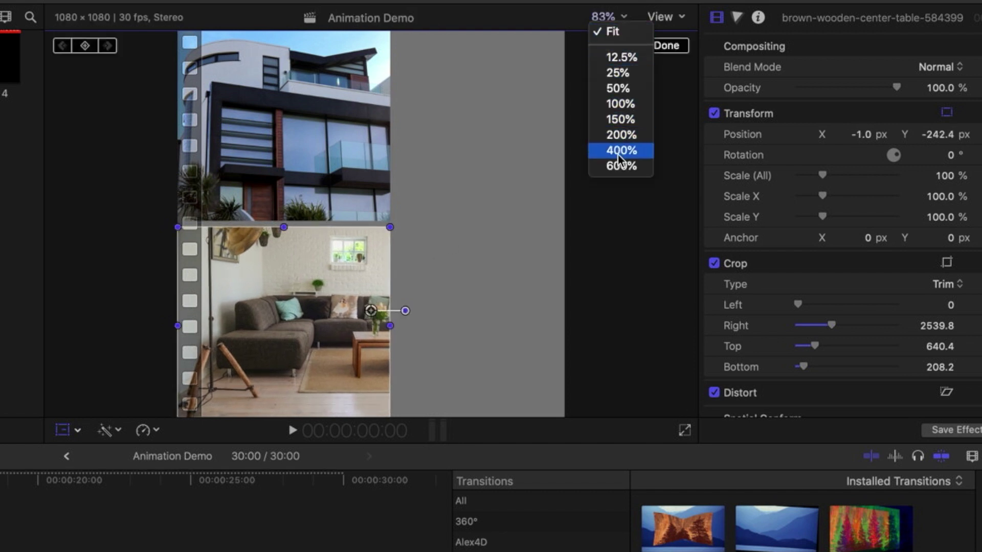
click(627, 168)
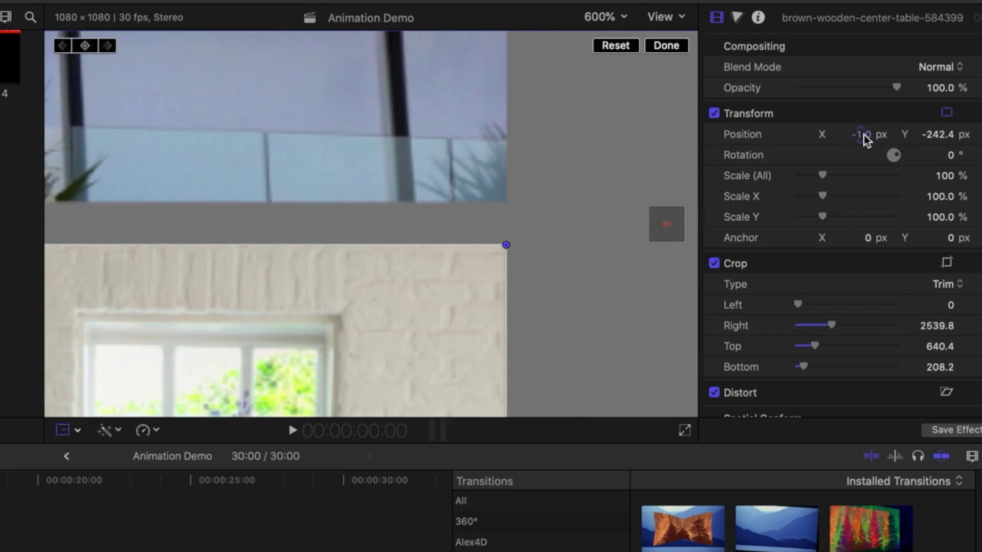
drag(864, 134, 860, 133)
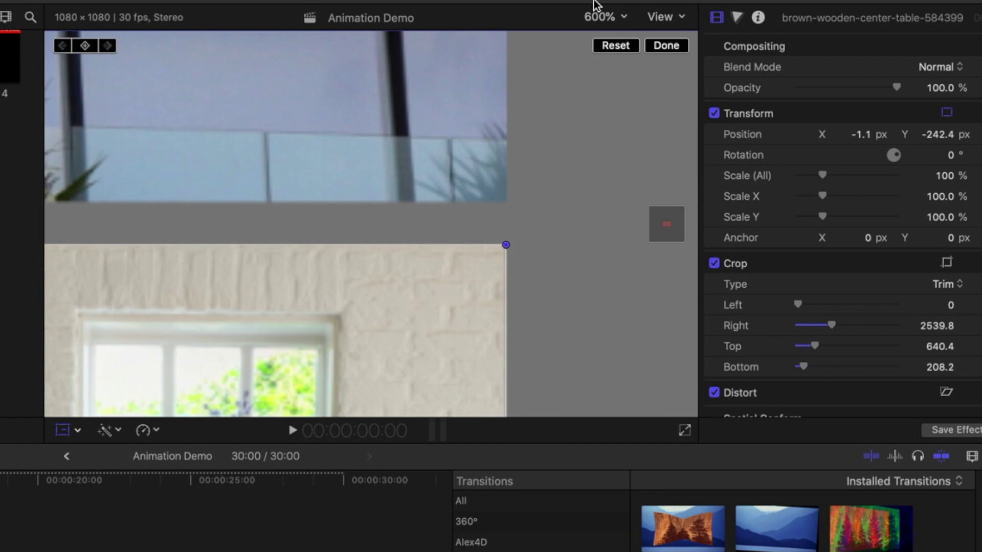
click(602, 17)
click(605, 28)
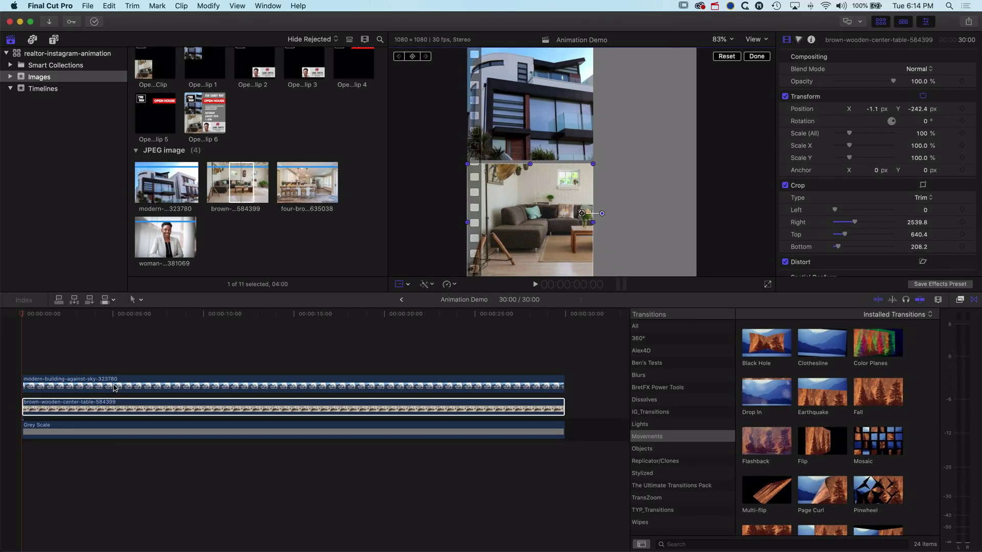
Step: Adjust the right crop on the building photo and then the table photo
click(115, 388)
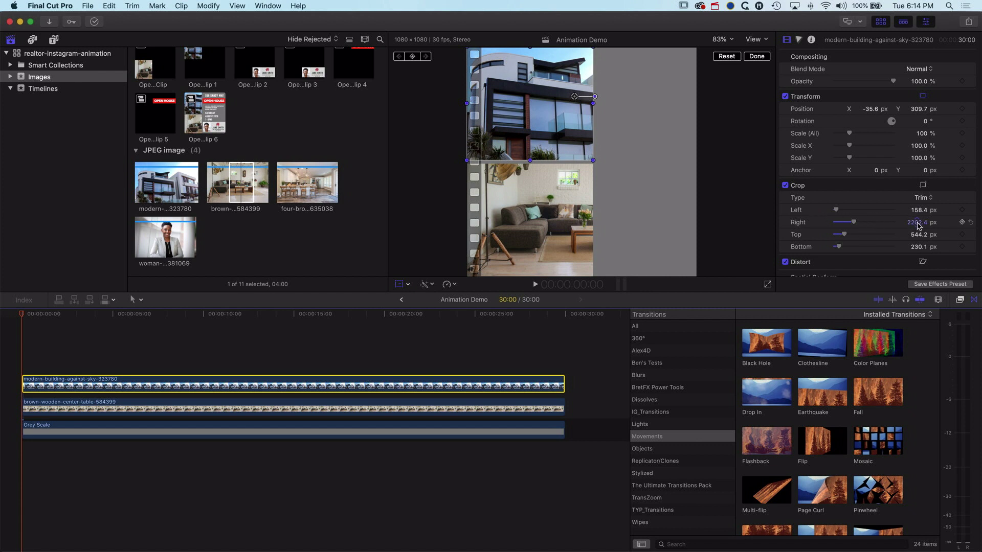
drag(918, 226, 918, 222)
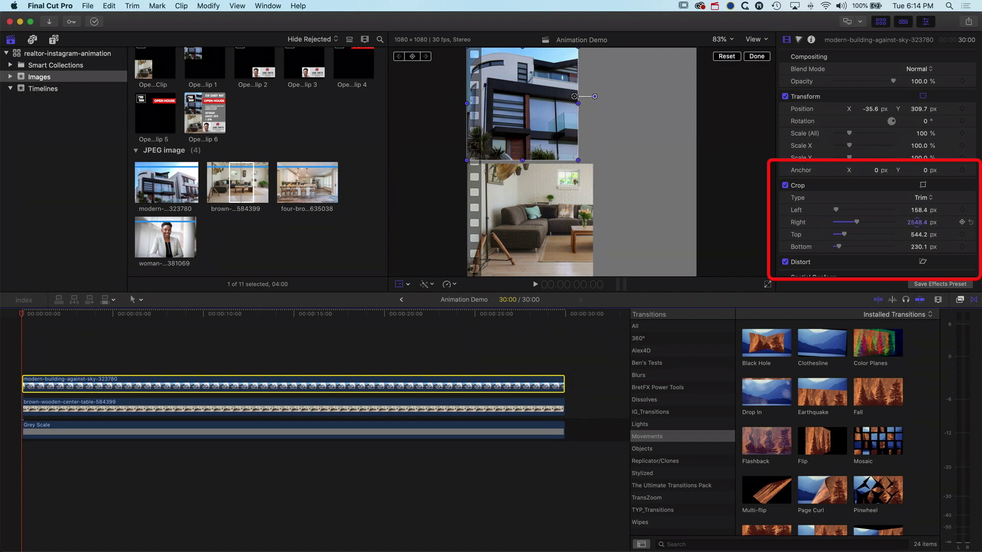
click(443, 408)
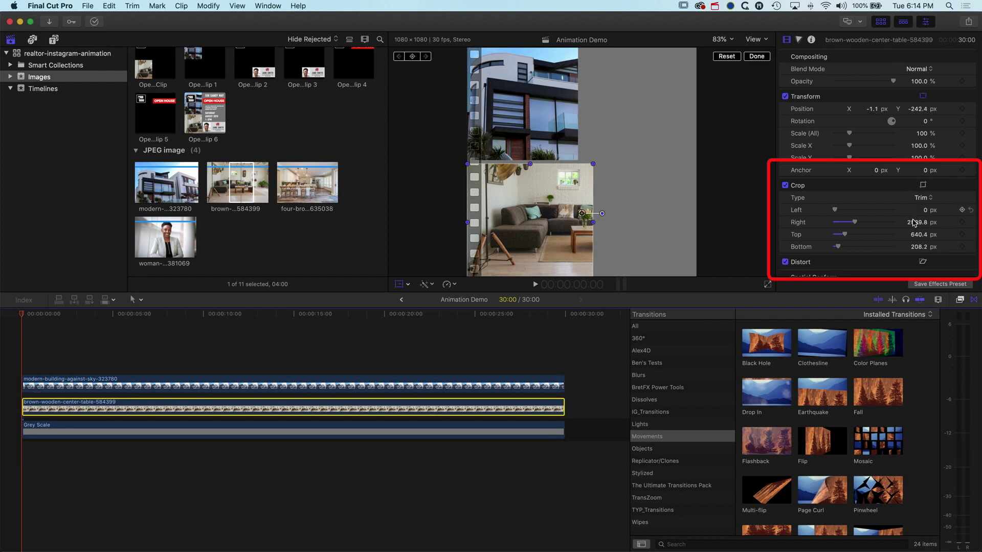
drag(918, 226, 930, 225)
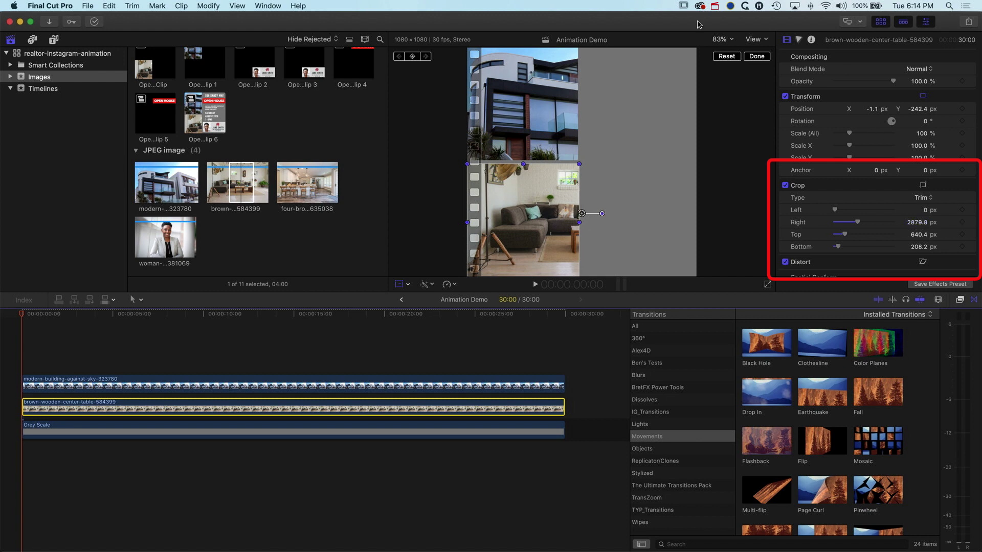
Step: At 600% zoom, set the table photo's Crop Right to 2805.6 px and finish cropping
click(732, 40)
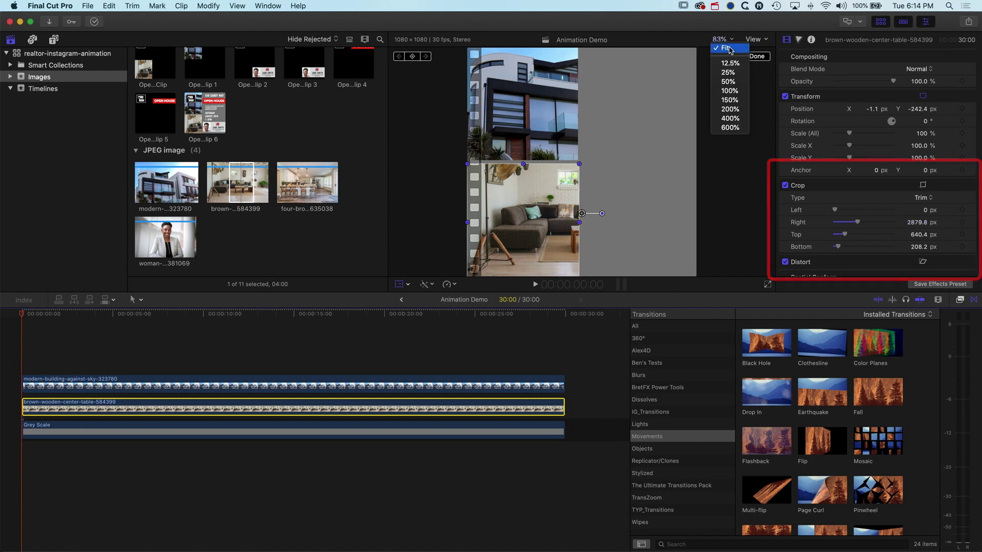
click(730, 127)
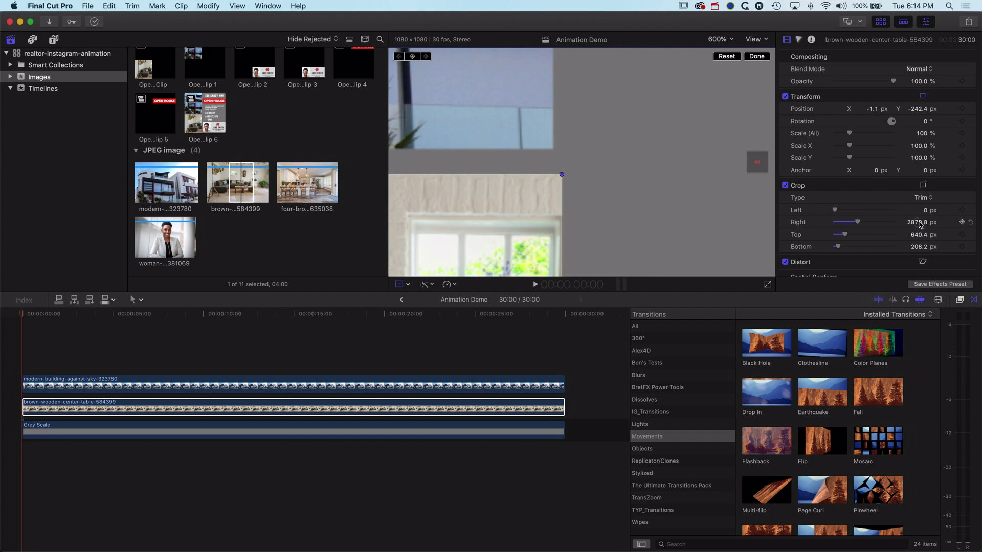
drag(919, 224, 916, 223)
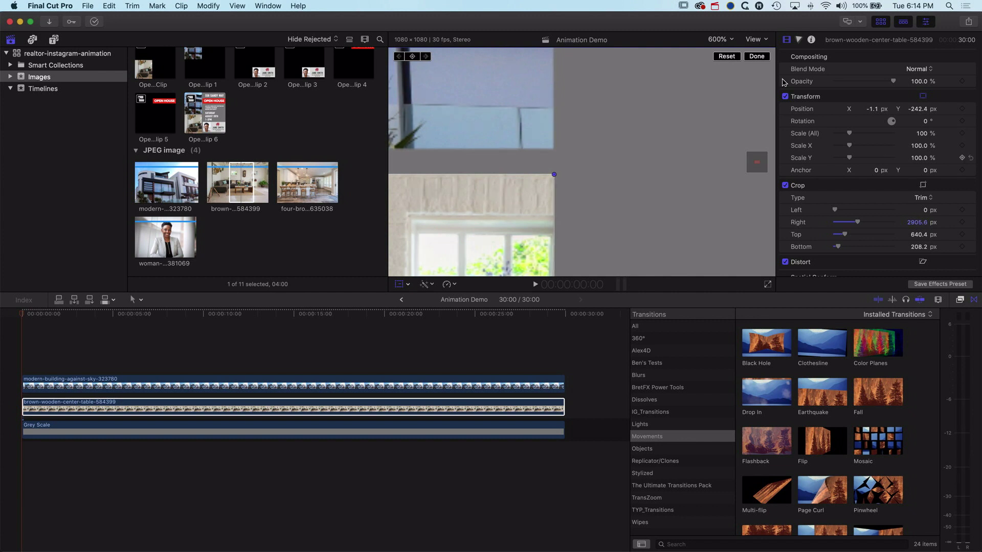
click(717, 39)
click(721, 49)
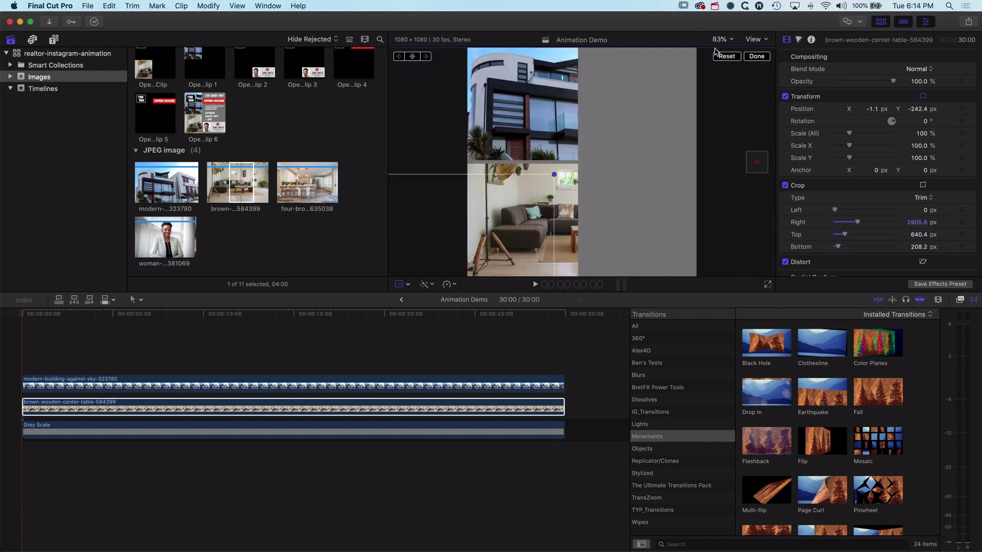
click(43, 385)
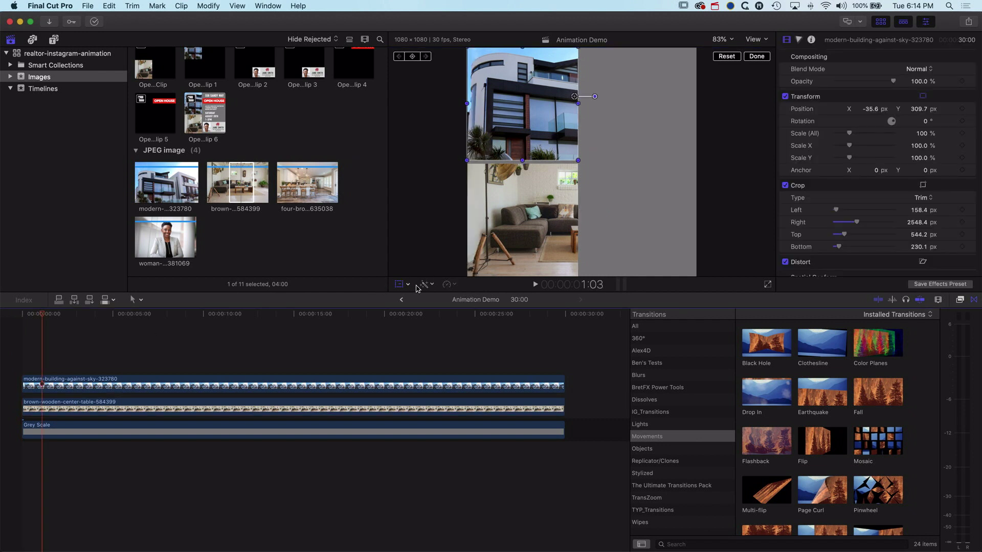
click(400, 284)
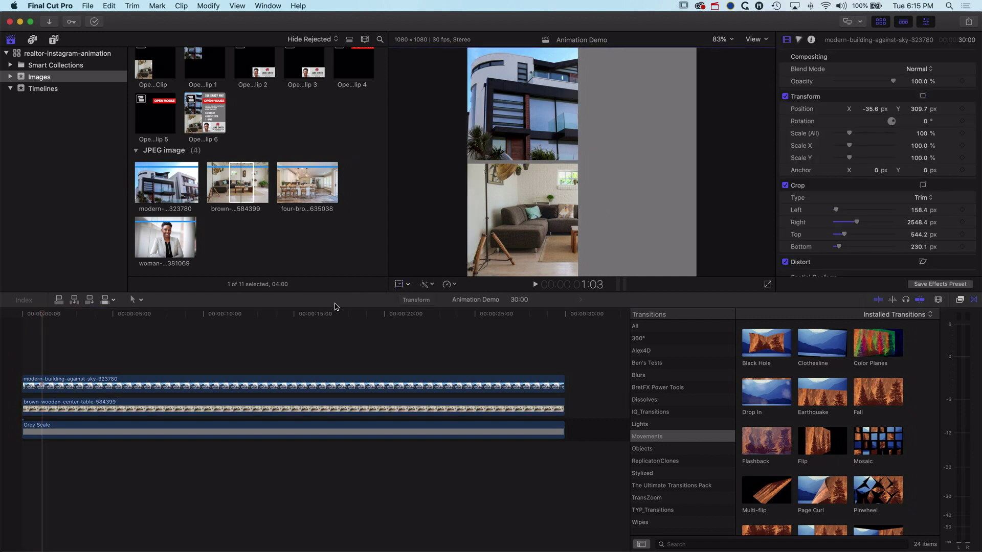
Step: Bring up the Open House Text notes in TextEdit, positioned clear of the inspector
click(22, 310)
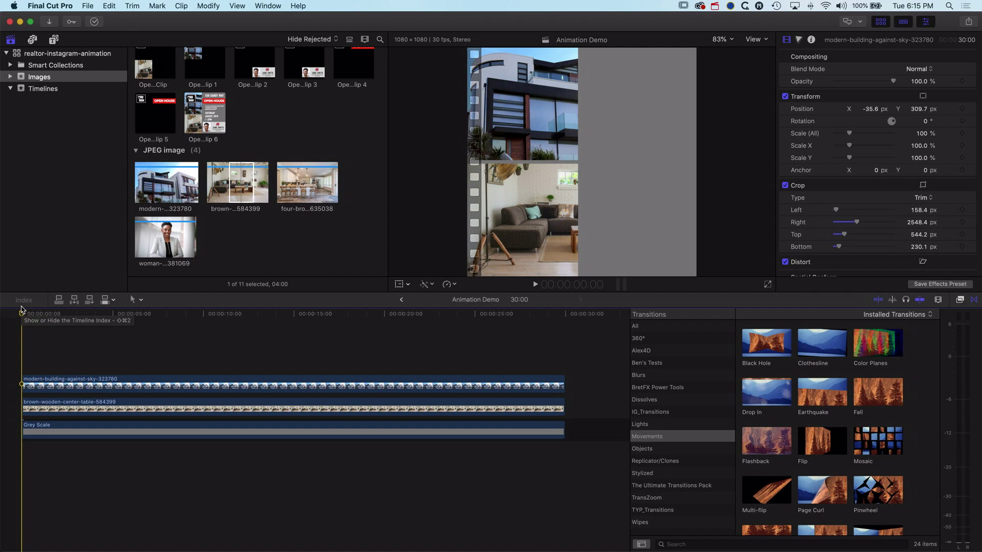
key(ctrl+F3)
key(Right)
key(Right)
key(Return)
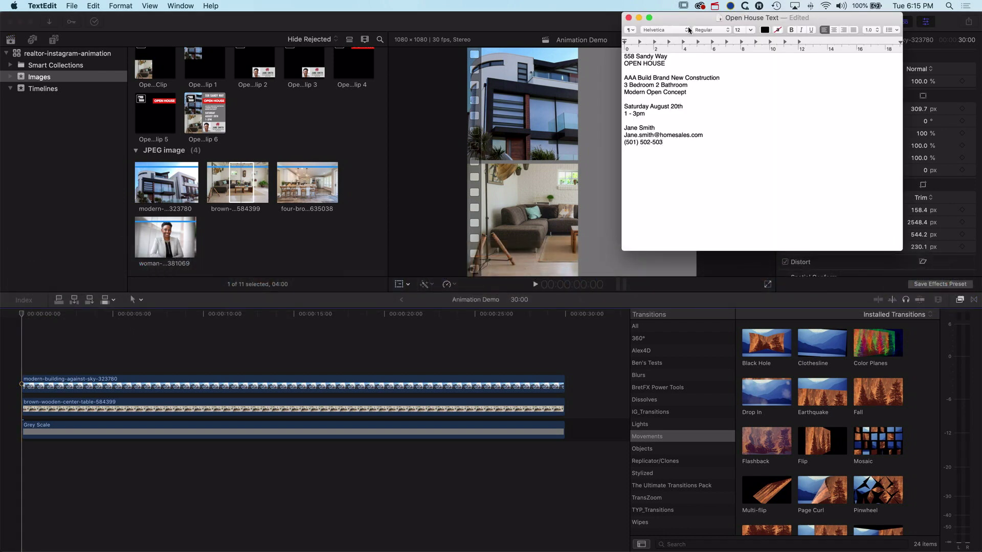
drag(694, 19, 184, 47)
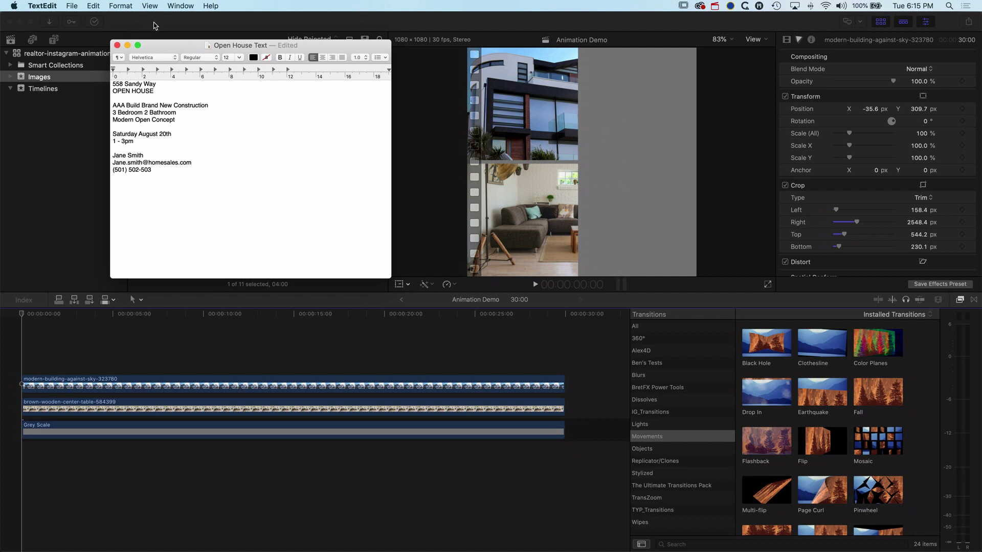
click(53, 39)
Step: Place a 30-second Basic Title clip above the building photo and select it
scroll(56, 97, up, 10)
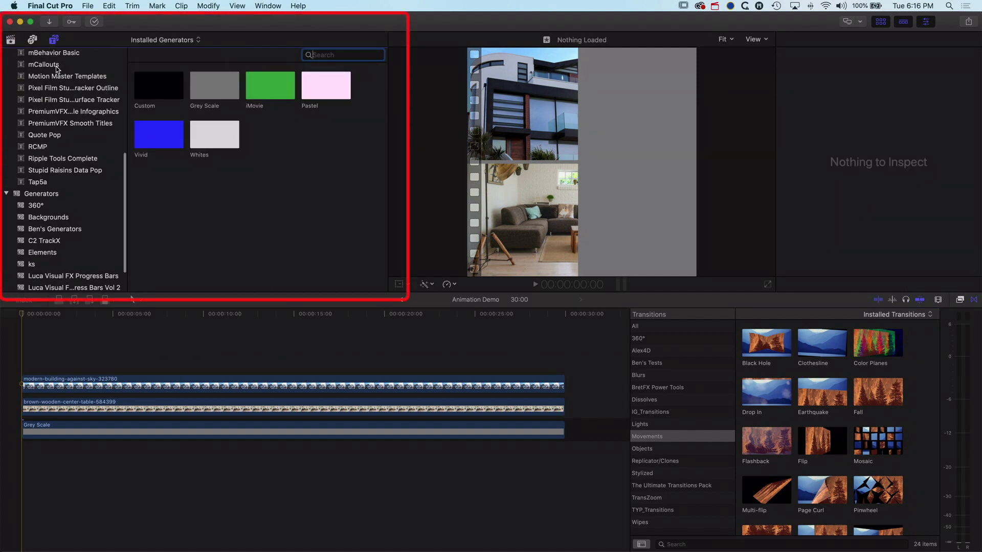
click(60, 129)
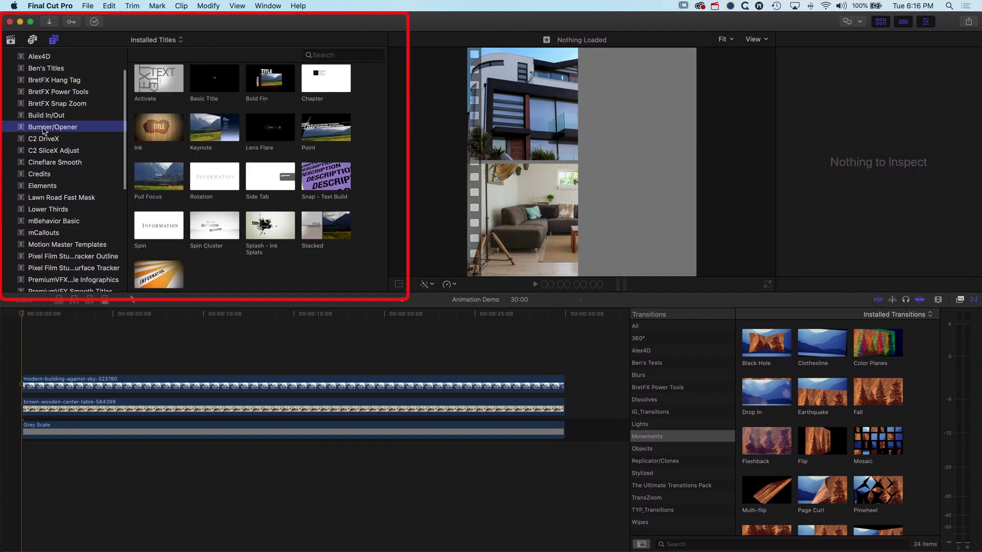
click(212, 84)
drag(212, 84, 563, 370)
click(54, 368)
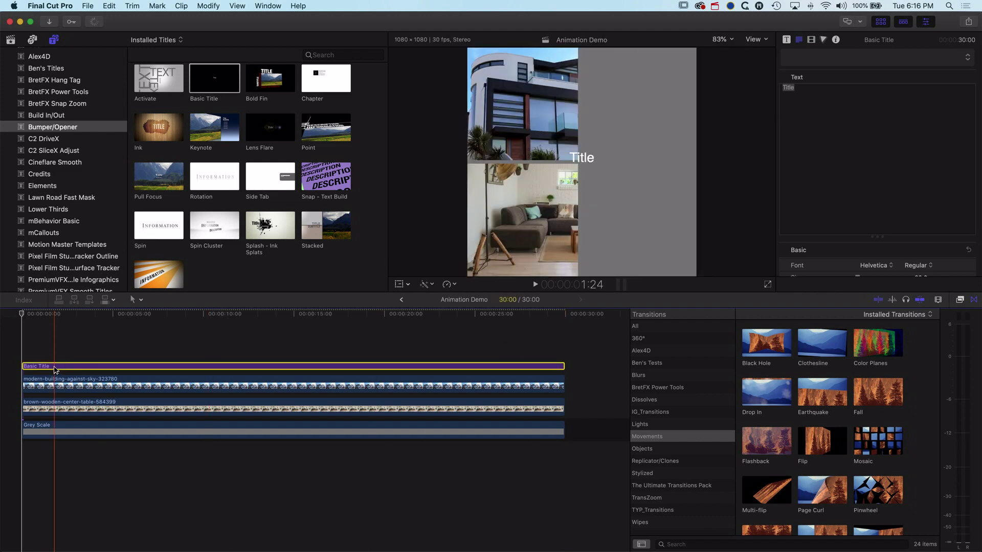
Step: Replace the title text with the street address from TextEdit in the PROVINCE POPULATION style
key(super+Tab)
drag(157, 84, 102, 85)
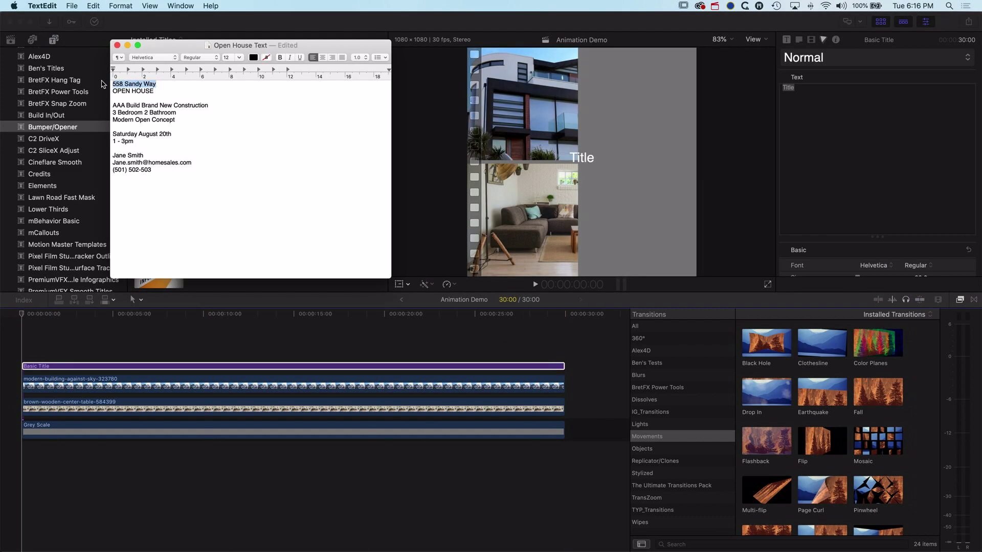
key(super+c)
click(799, 90)
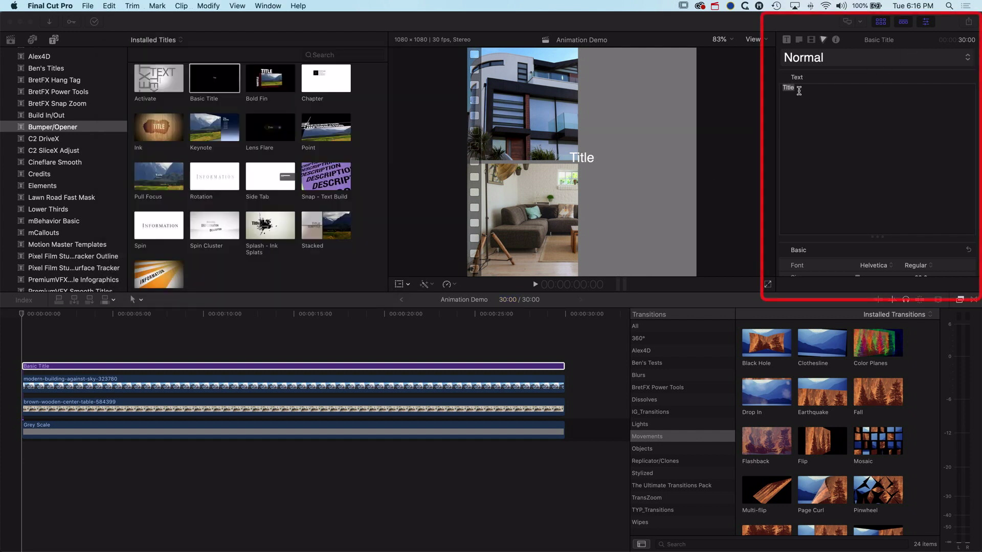
key(super+v)
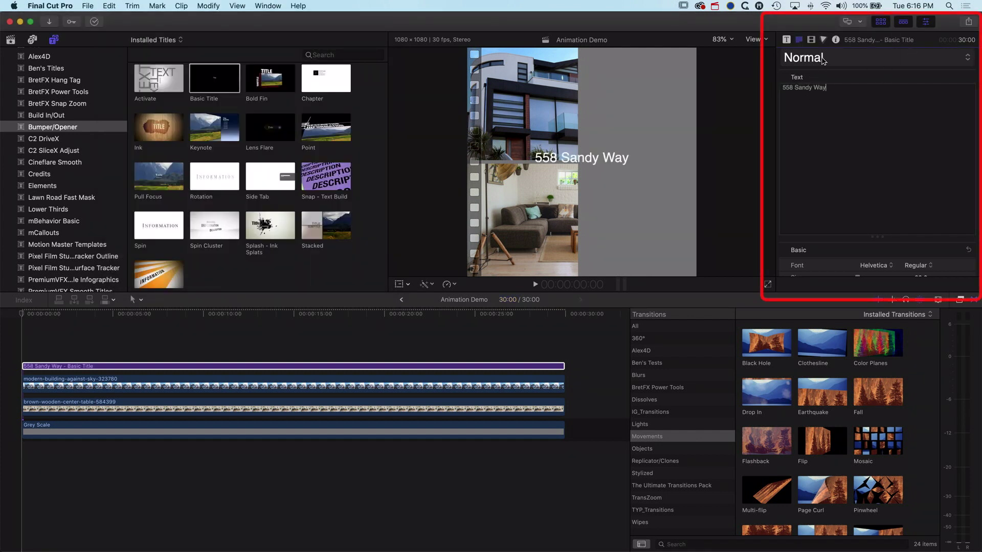
click(823, 60)
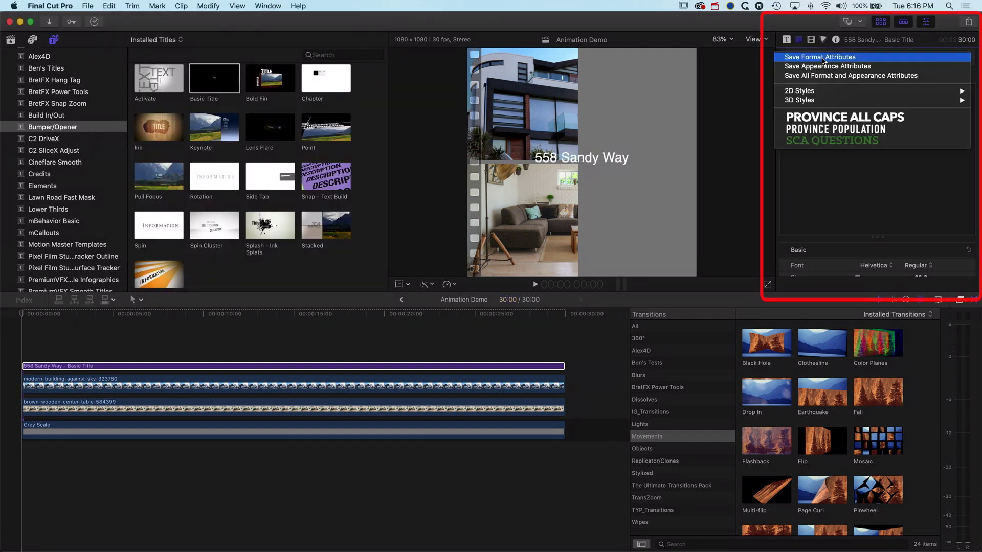
click(833, 131)
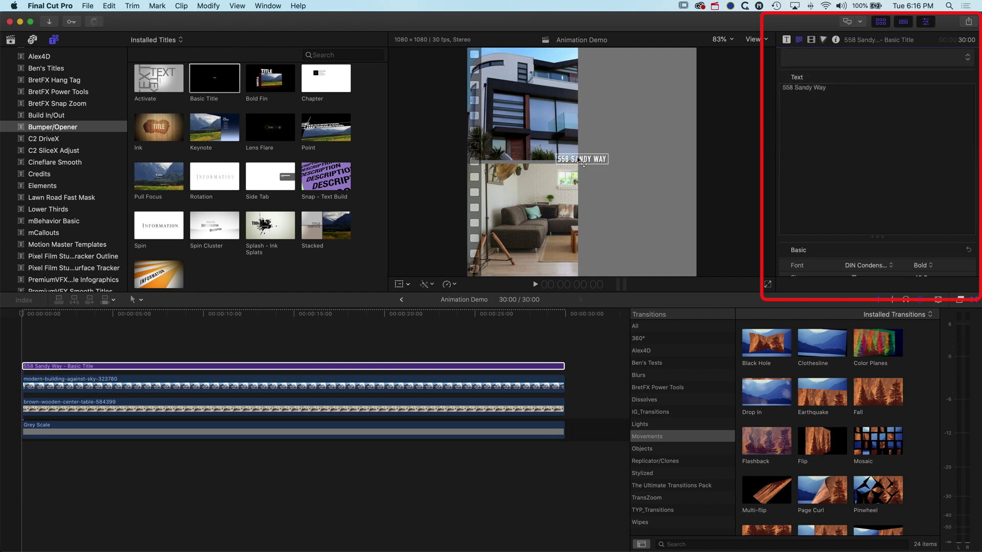
Step: Move the address title to the frame's top right and set its size to 70
drag(577, 157, 633, 61)
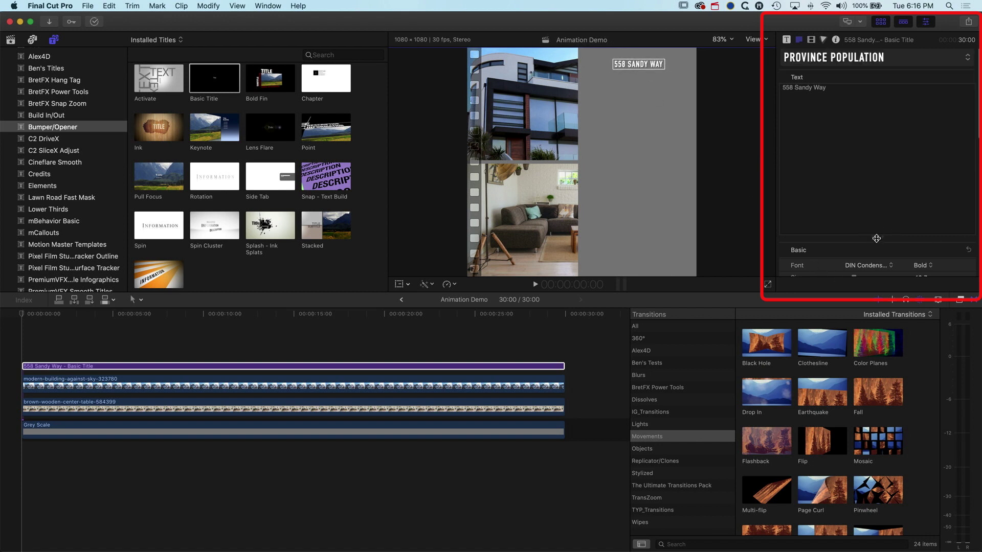
drag(876, 238, 876, 176)
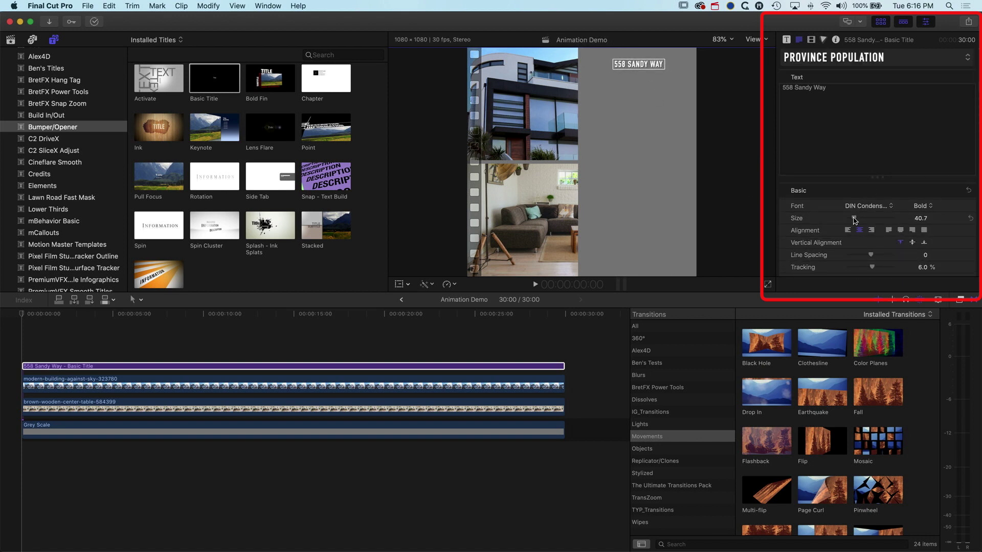
drag(853, 219, 860, 220)
click(136, 364)
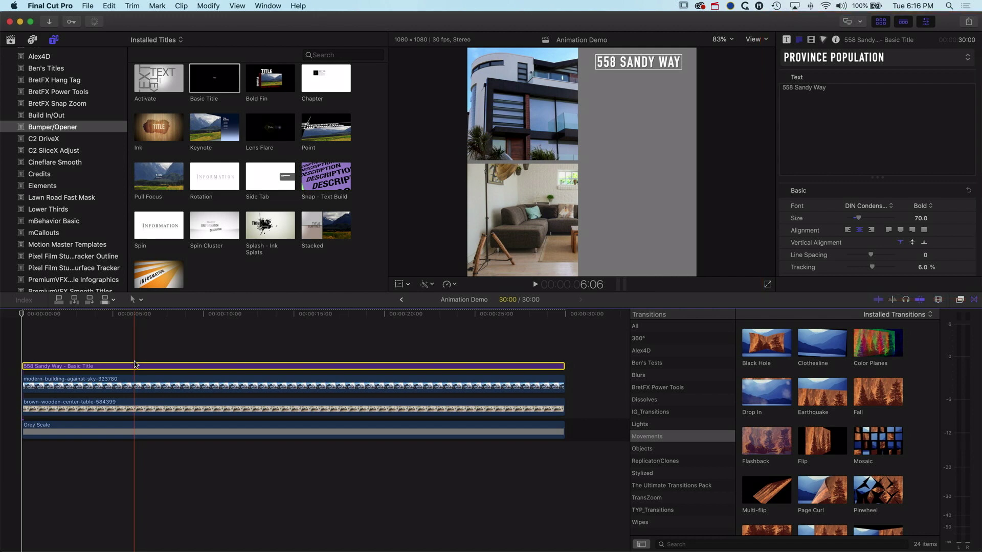
Step: Duplicate the address title below the original and replace the copy's text with OPEN HOUSE
drag(136, 365, 116, 351)
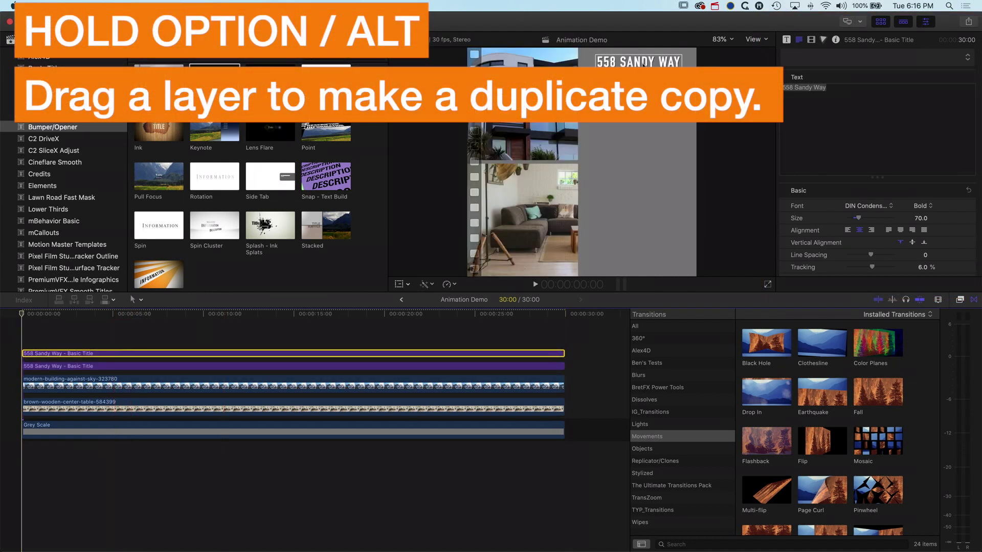
drag(646, 65, 644, 102)
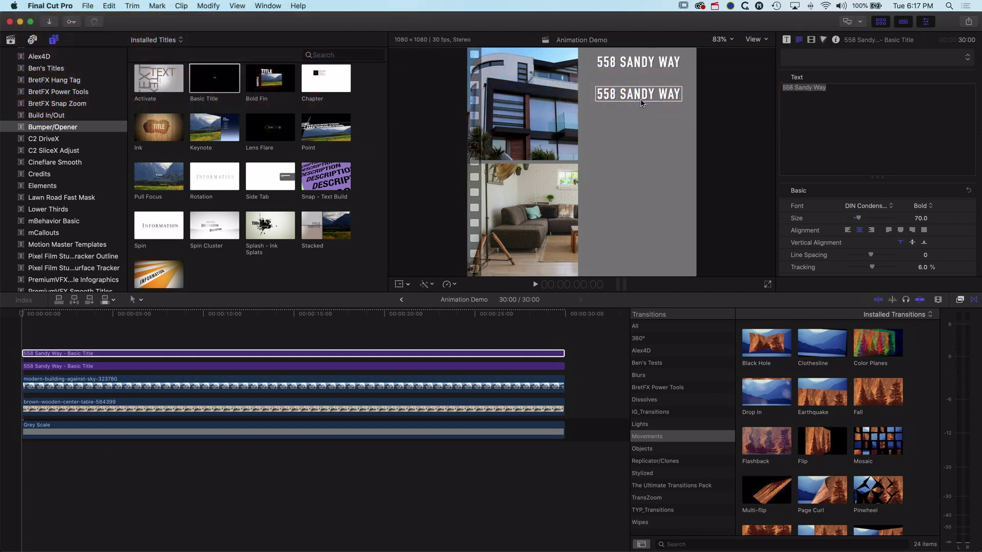
click(845, 91)
drag(845, 91, 752, 88)
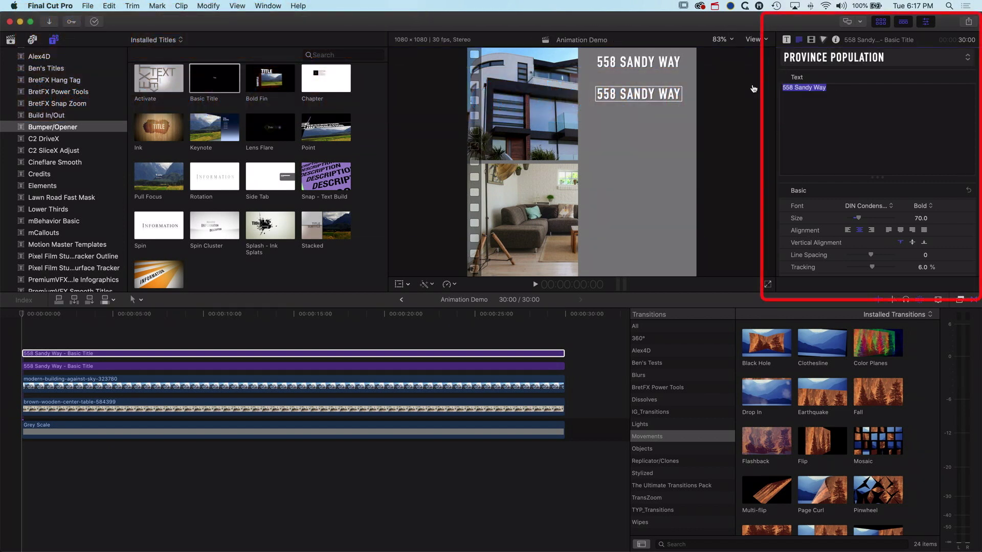
key(super+Tab)
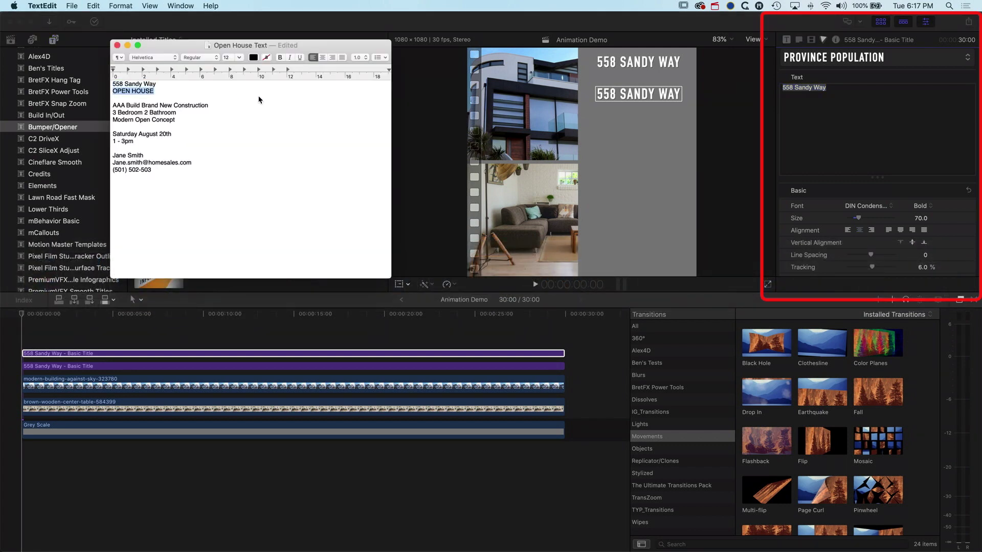
key(super+Tab)
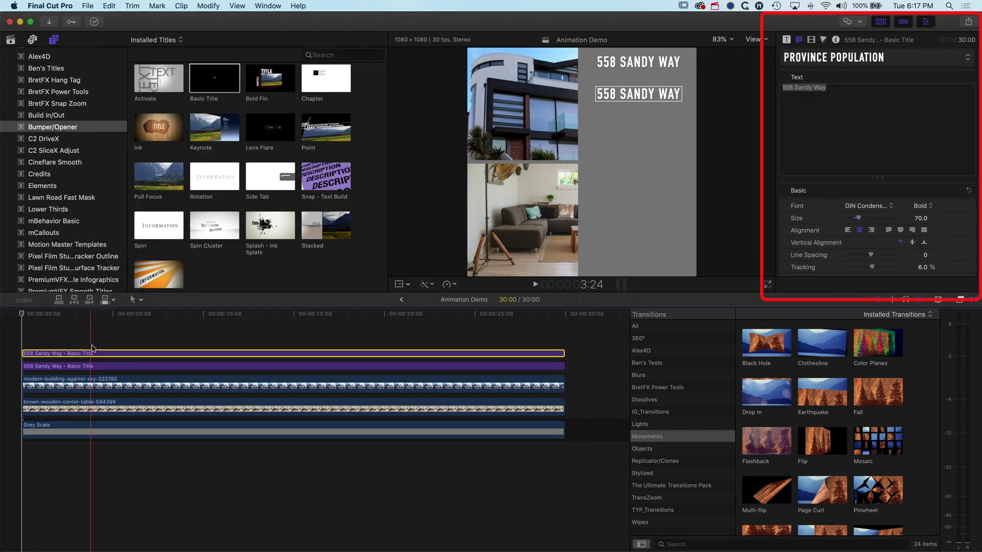
click(859, 98)
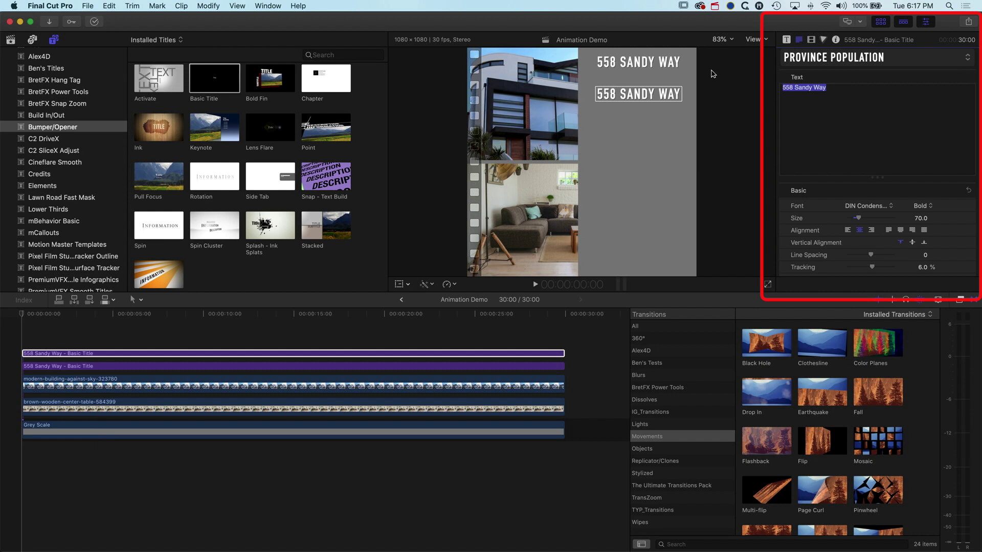
key(super+v)
Step: Style OPEN HOUSE with the PROVINCE ALL CAPS preset at size 70
click(870, 58)
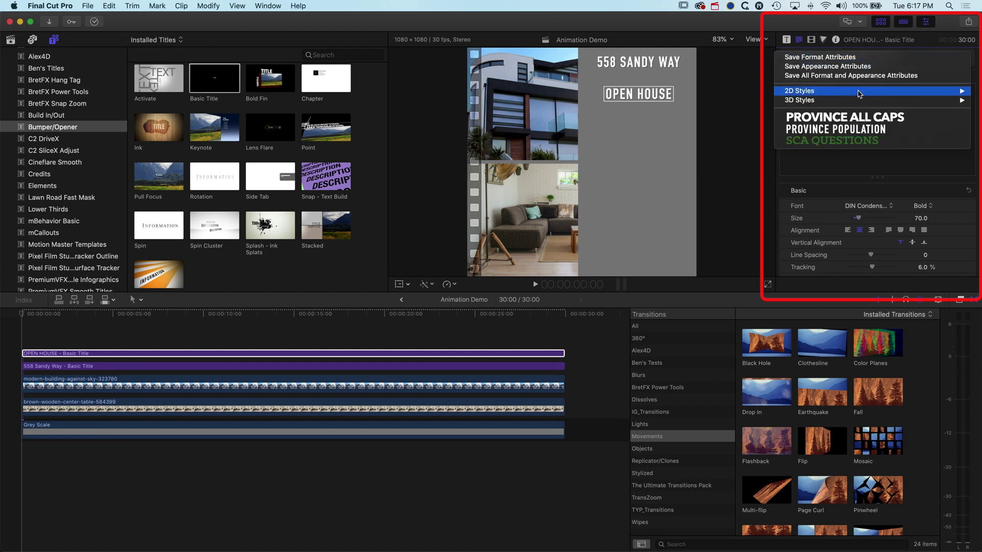
click(848, 129)
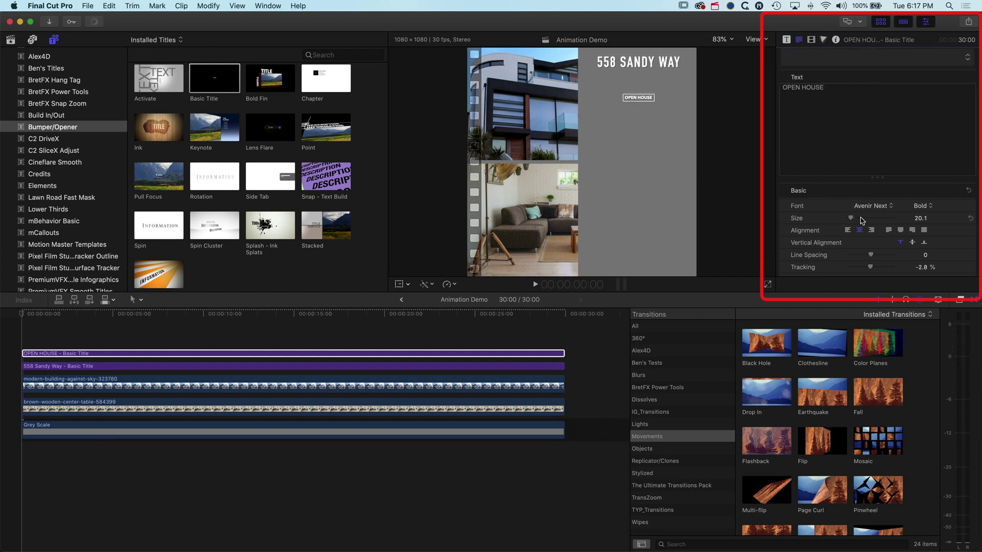
drag(852, 219, 862, 220)
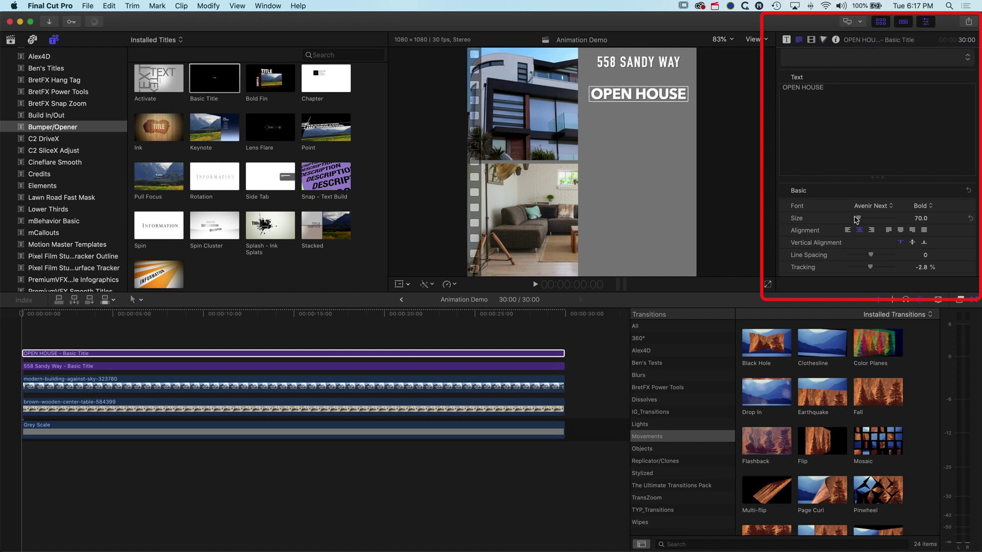
Step: Duplicate the OPEN HOUSE title and move the copy below the original
click(54, 353)
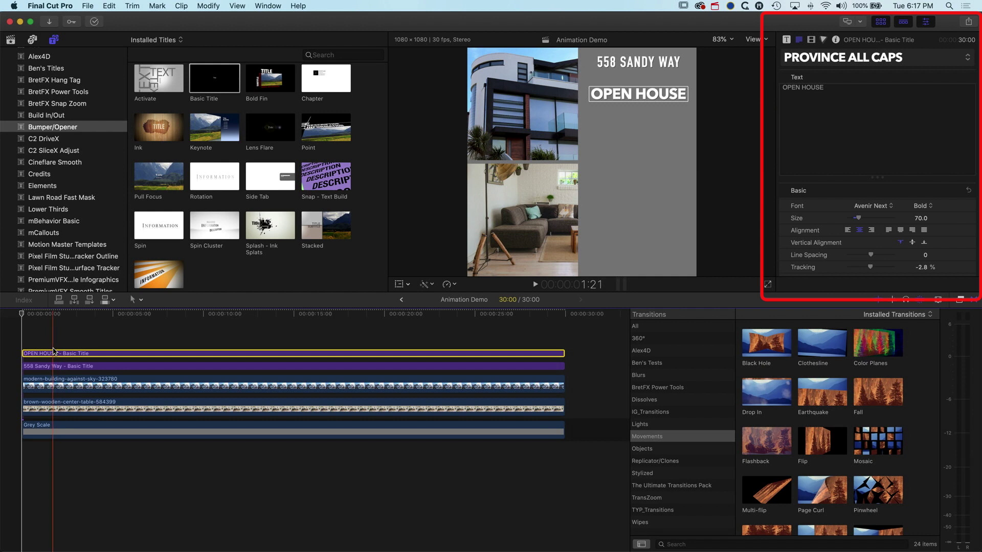
drag(53, 352, 48, 340)
drag(630, 97, 655, 134)
Step: Replace the copied title's text with the three property description lines from TextEdit
key(super+Tab)
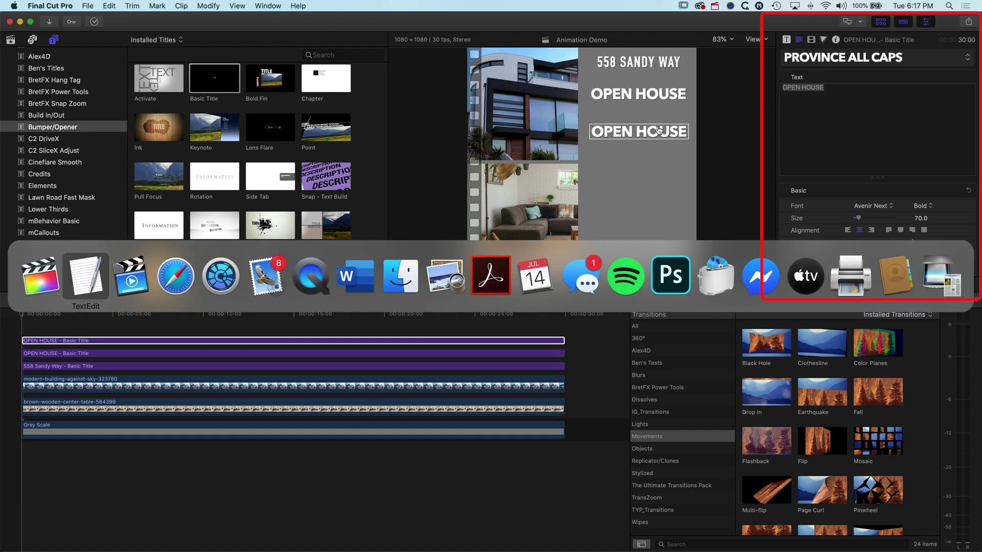
drag(177, 113, 111, 106)
drag(175, 122, 114, 108)
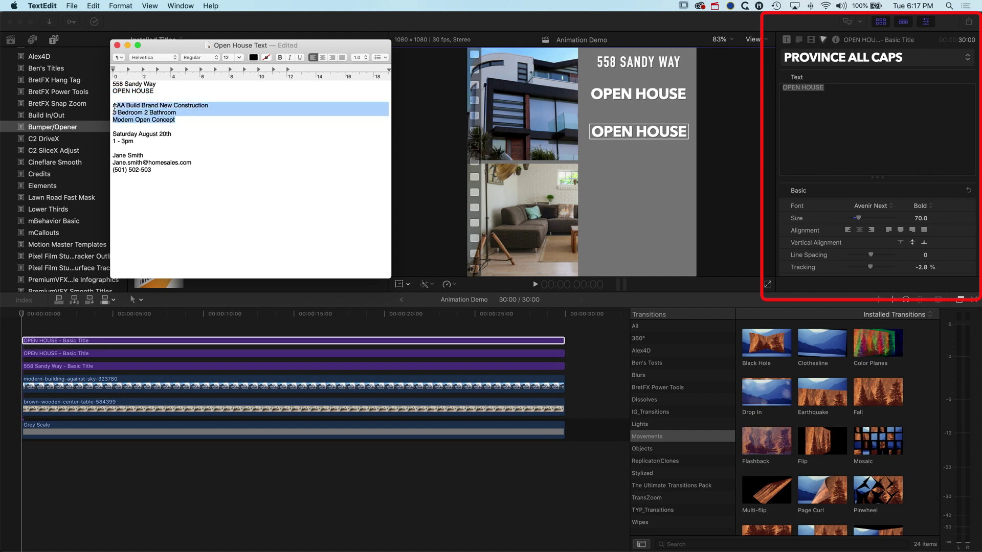
click(826, 94)
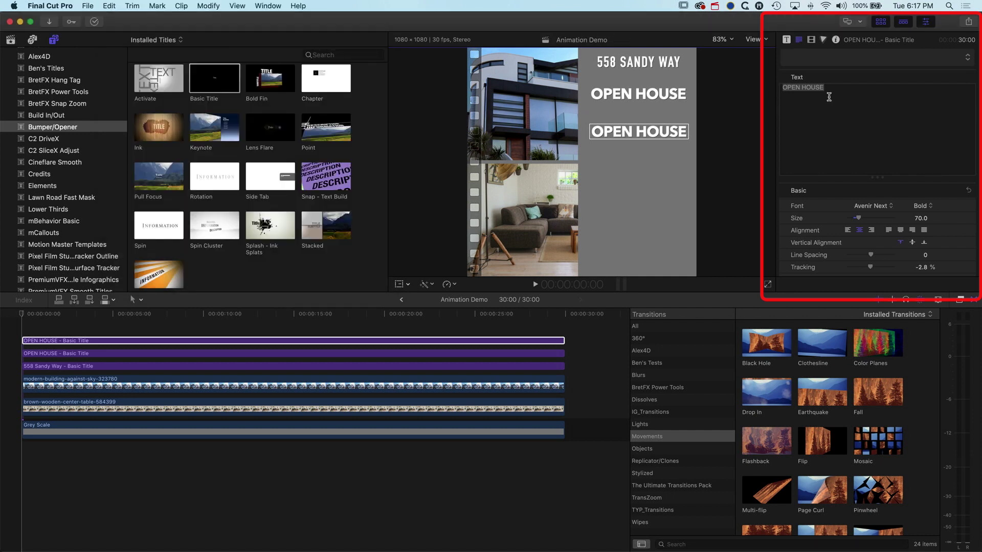
key(super+a)
key(super+v)
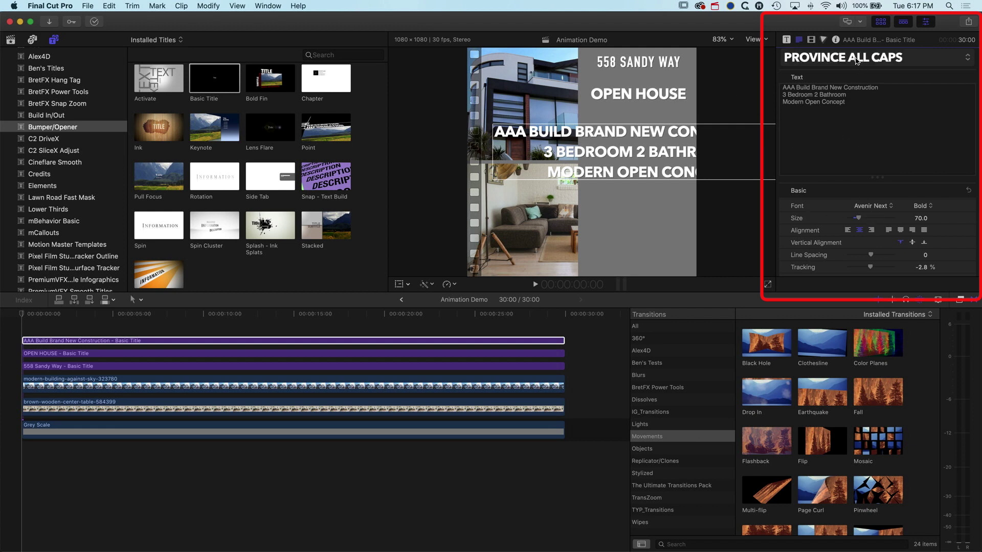
Step: Style the description in PROVINCE POPULATION at size 33, left-aligned, shifted left, then duplicate it
click(858, 61)
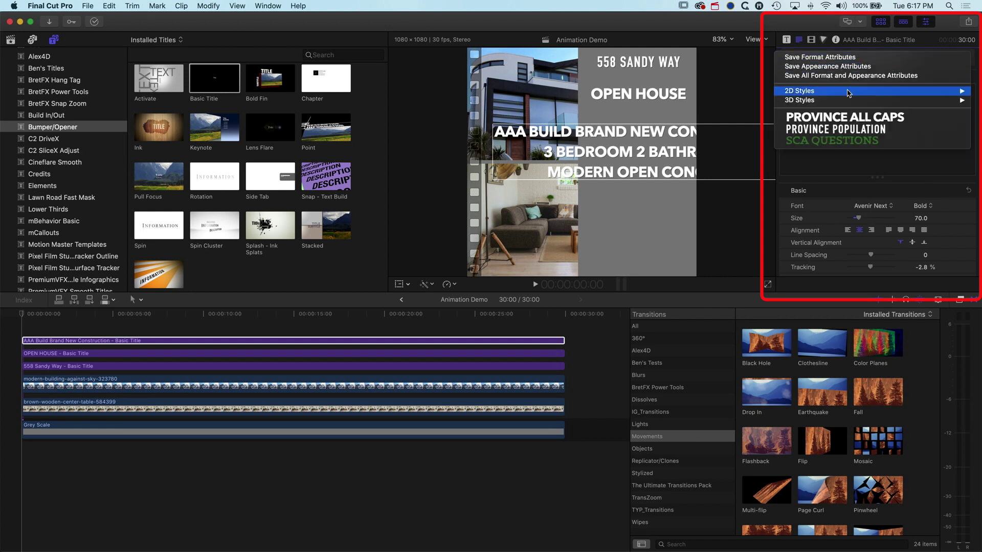
click(831, 131)
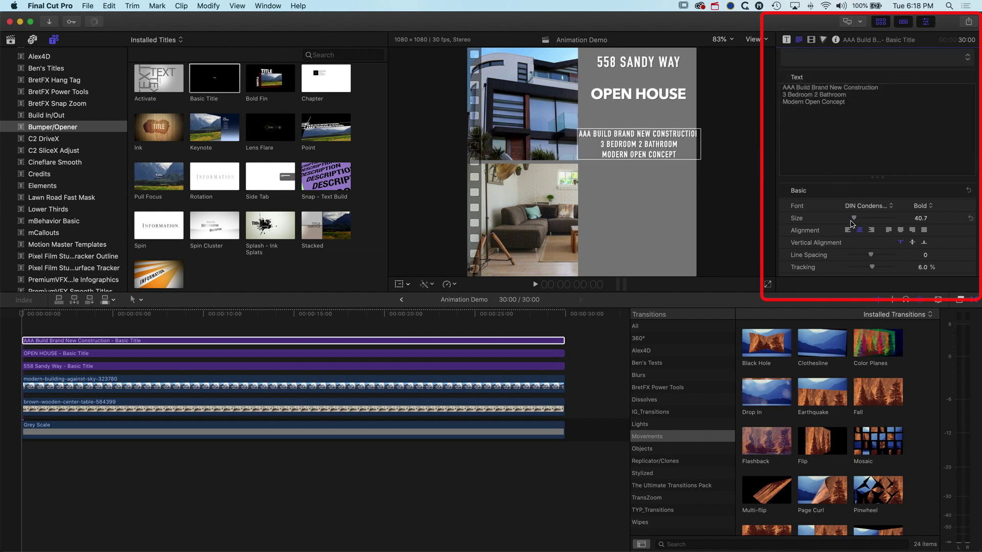
drag(856, 221, 856, 220)
click(848, 230)
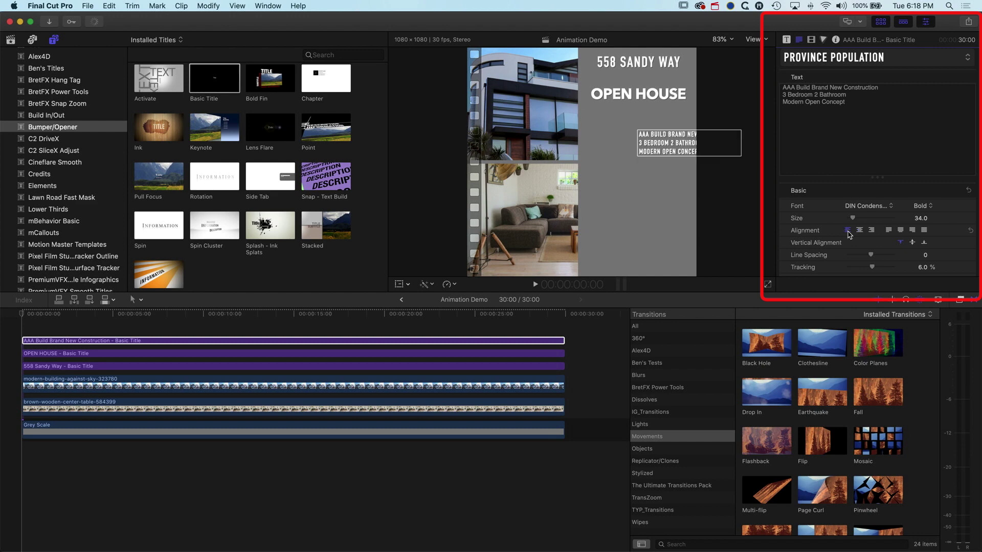
drag(664, 143, 616, 136)
click(108, 338)
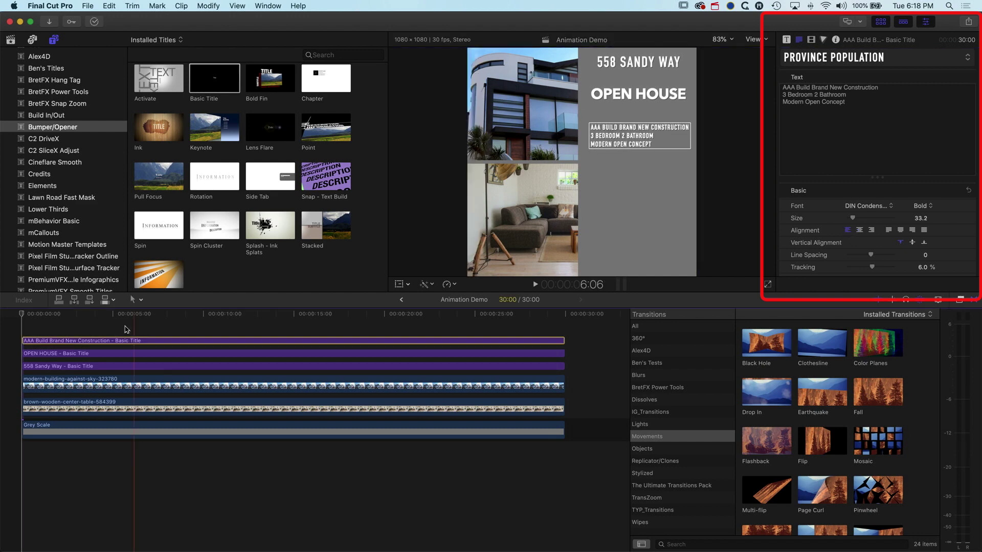
drag(109, 338, 97, 327)
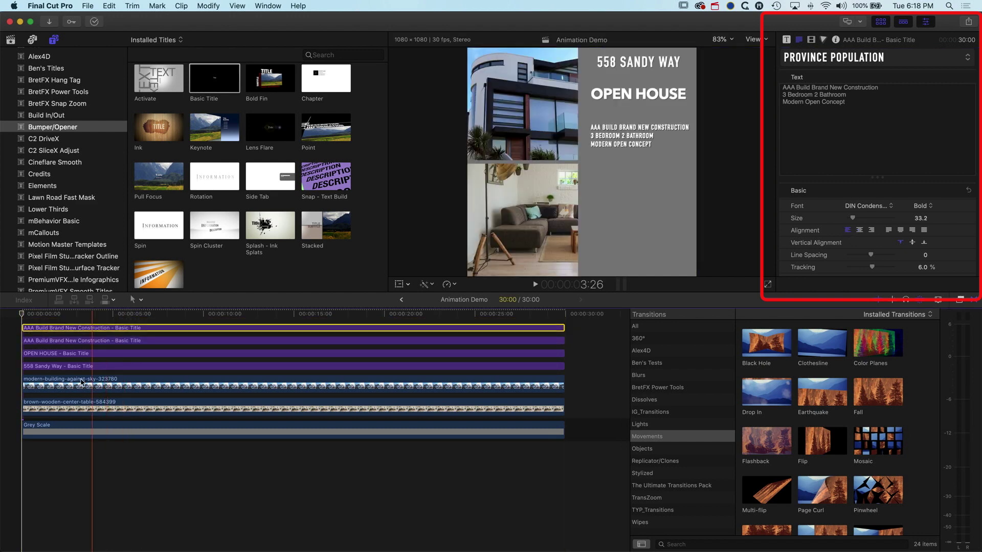
Step: Move the copied title lower and paste the Saturday, August 20th, 1-3pm lines, Saturday on its own line
click(85, 276)
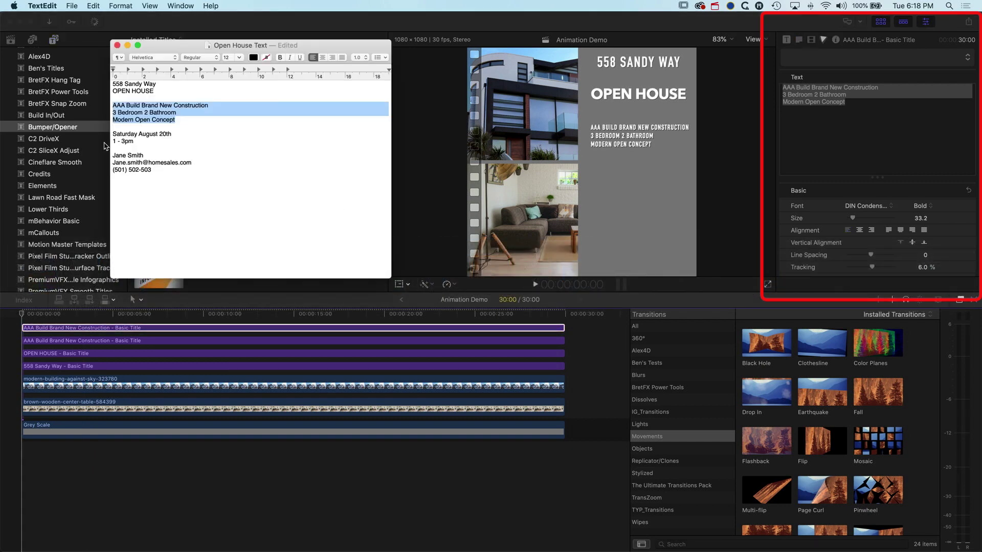
drag(135, 141, 108, 134)
key(super+c)
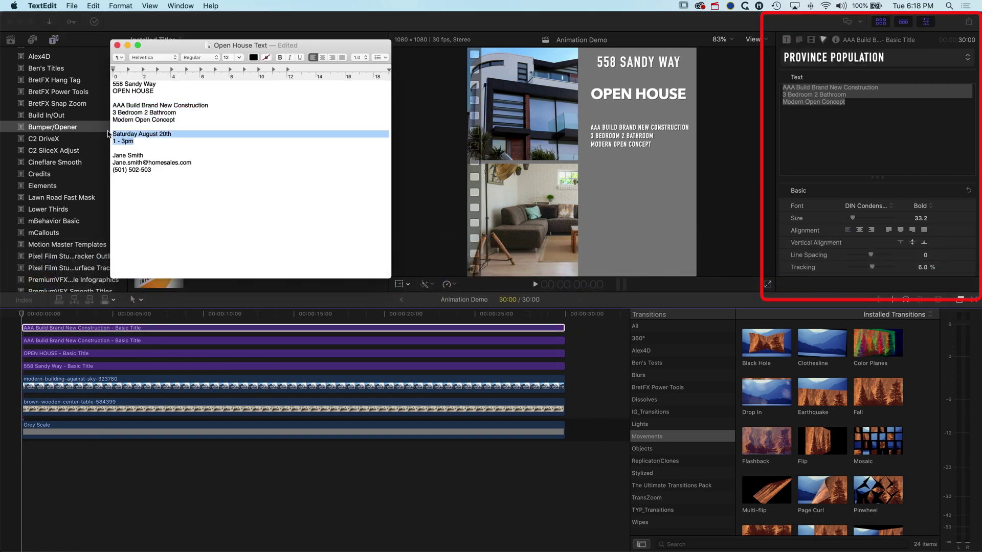
click(109, 134)
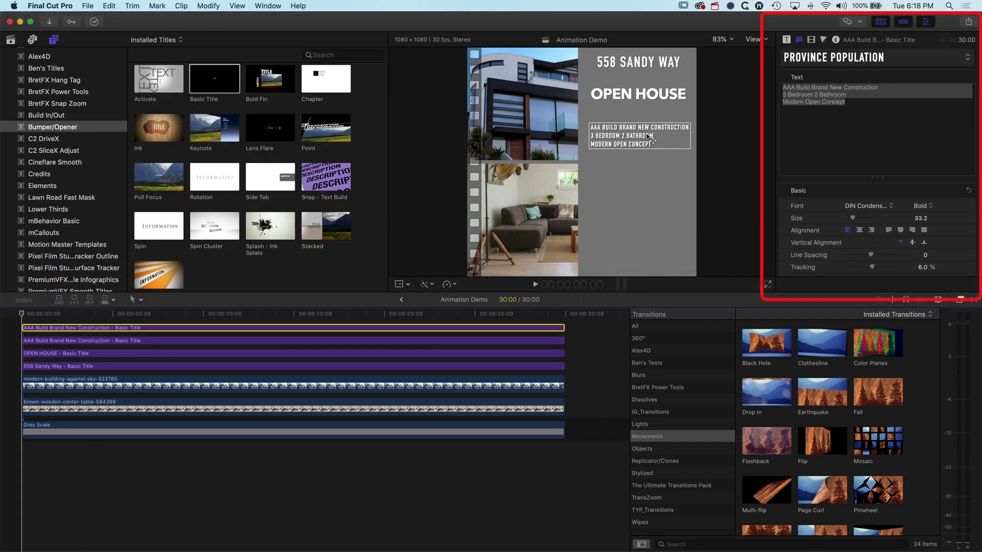
drag(649, 137, 612, 178)
key(super+v)
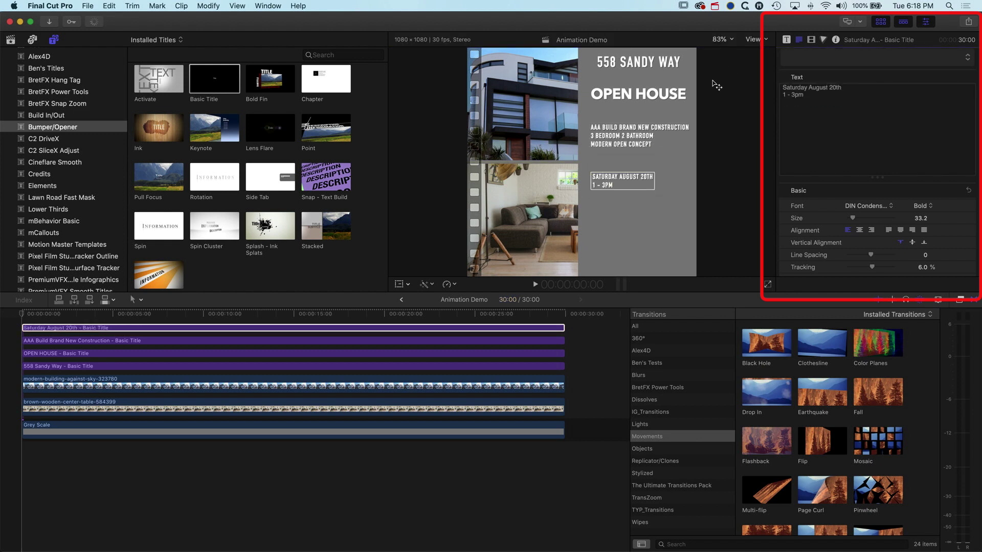
click(808, 88)
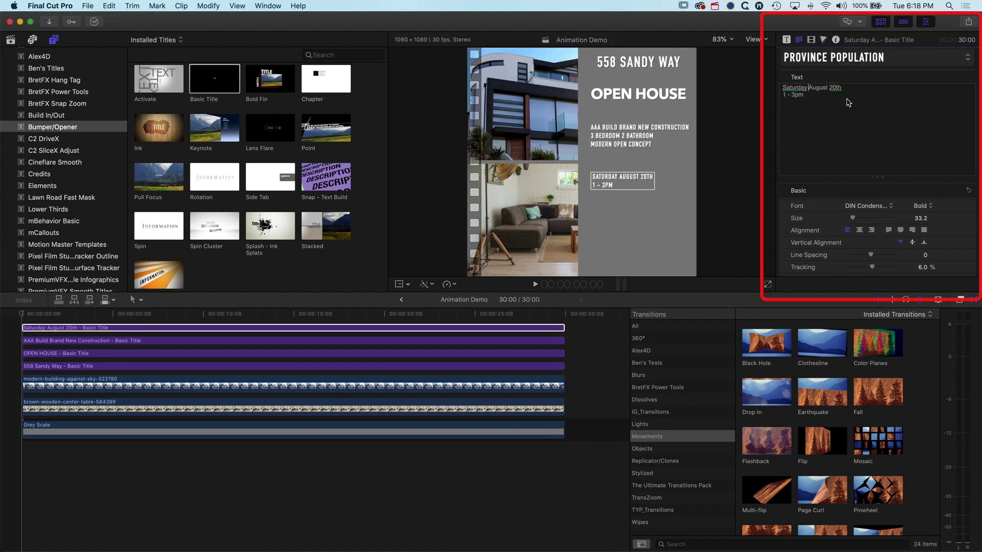
key(Delete)
key(Return)
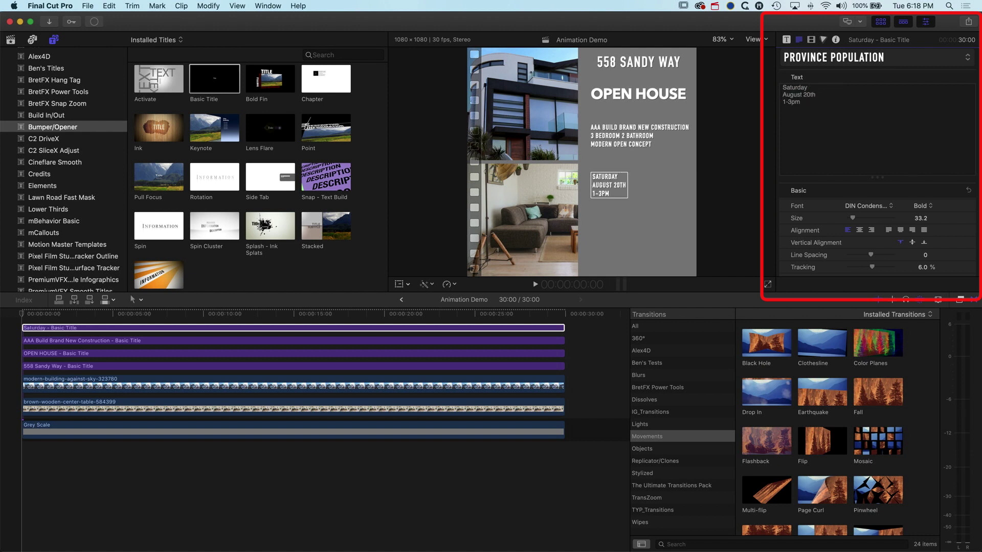
Step: Enlarge the date block to size 75, nudge it into place, and duplicate its clip
key(super+a)
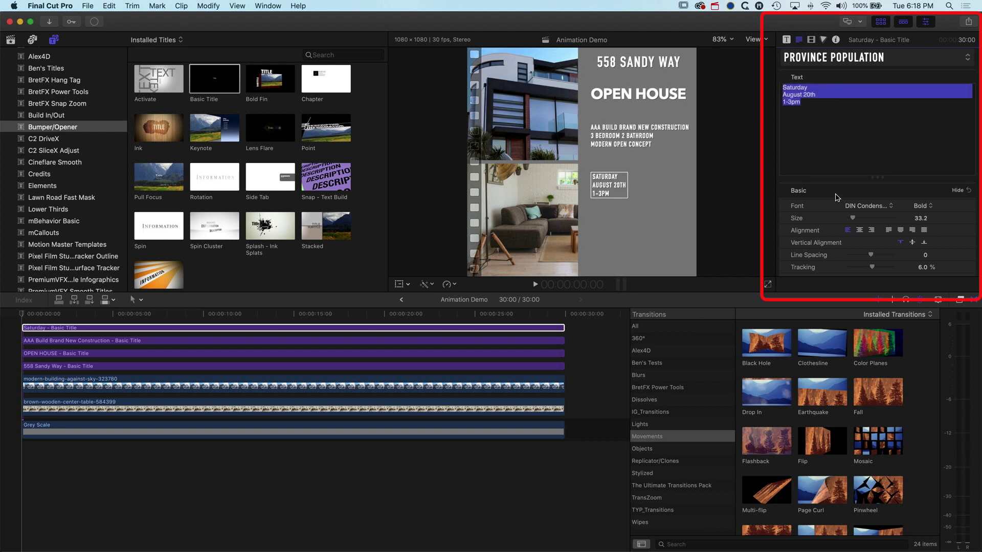
drag(855, 220, 862, 221)
drag(633, 197, 634, 190)
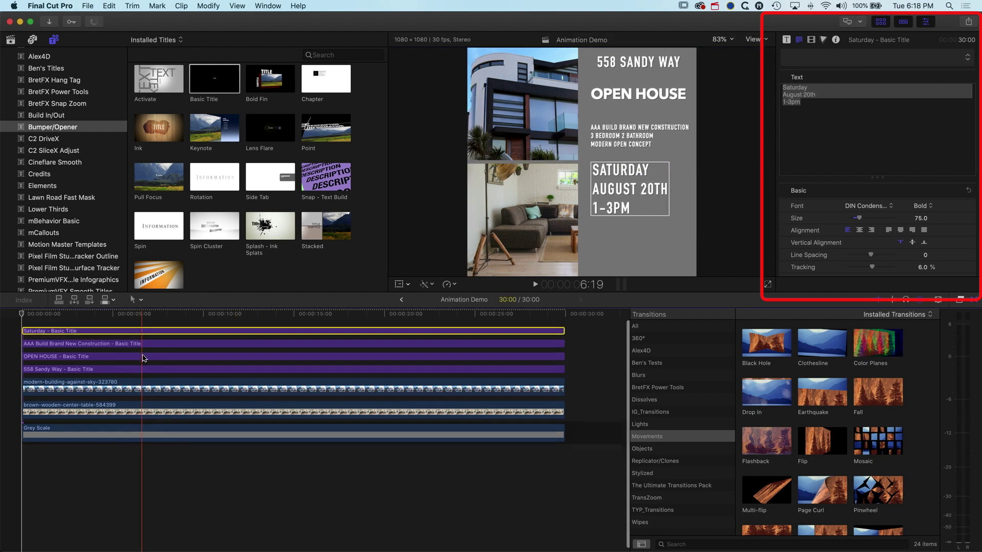
scroll(95, 342, up, 1)
click(95, 342)
alt+drag(95, 342, 91, 328)
key(Home)
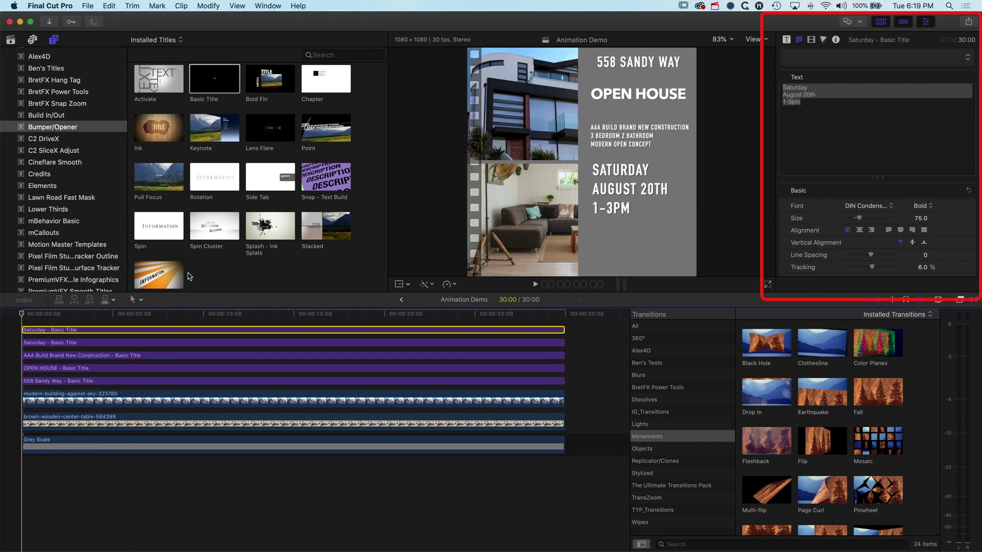
Step: Paste the agent's name, e-mail and phone lines from TextEdit into the duplicate title
key(super+Tab)
drag(153, 171, 111, 155)
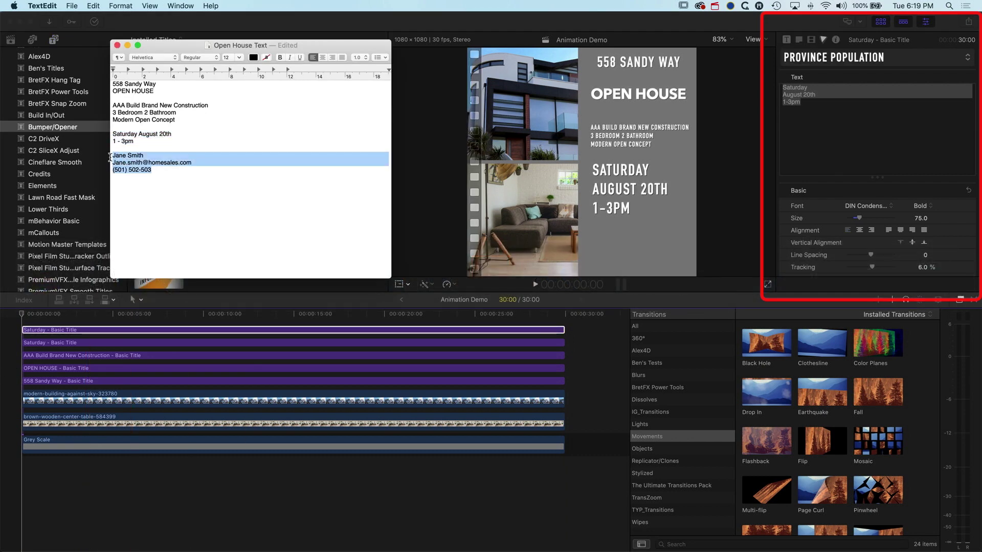
key(super+c)
key(super+Tab)
drag(802, 102, 762, 79)
key(super+v)
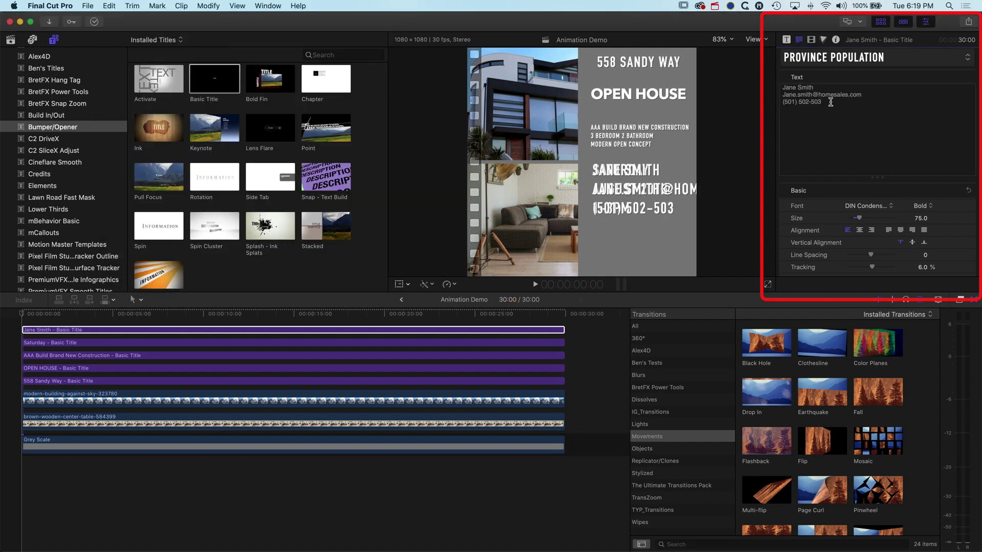
Step: Center the contact lines at size 27.8 and nudge the block at the bottom right
key(super+a)
drag(924, 220, 896, 216)
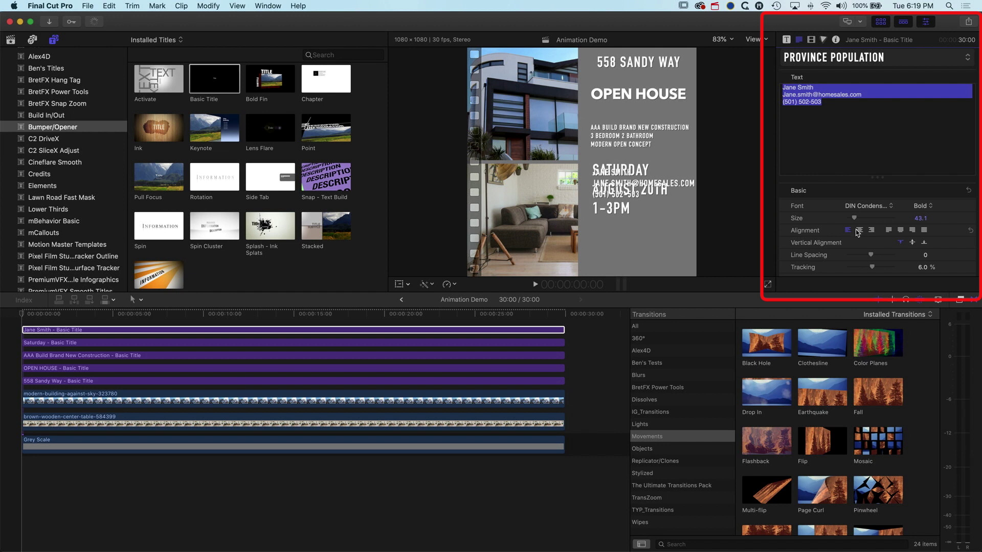
click(859, 231)
drag(916, 220, 909, 220)
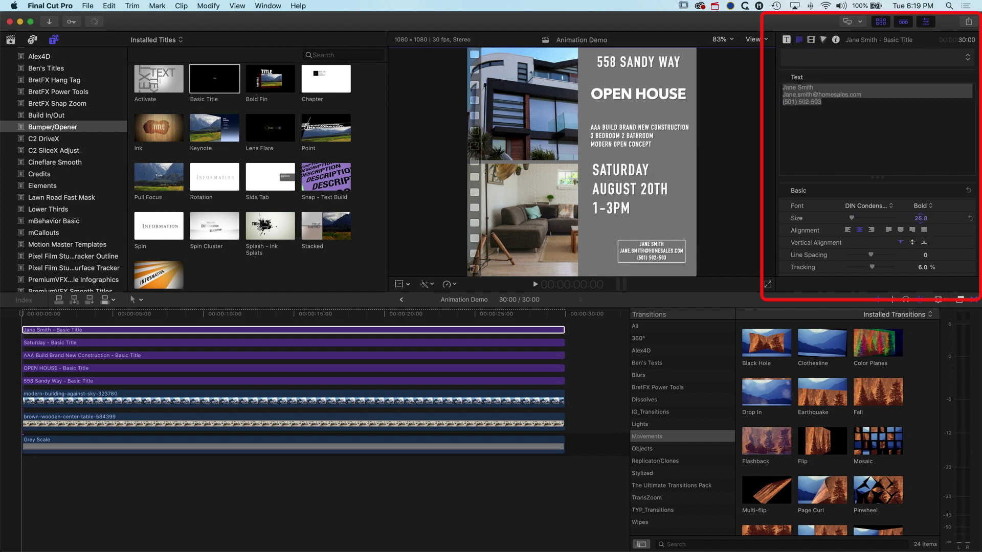
drag(667, 254, 667, 252)
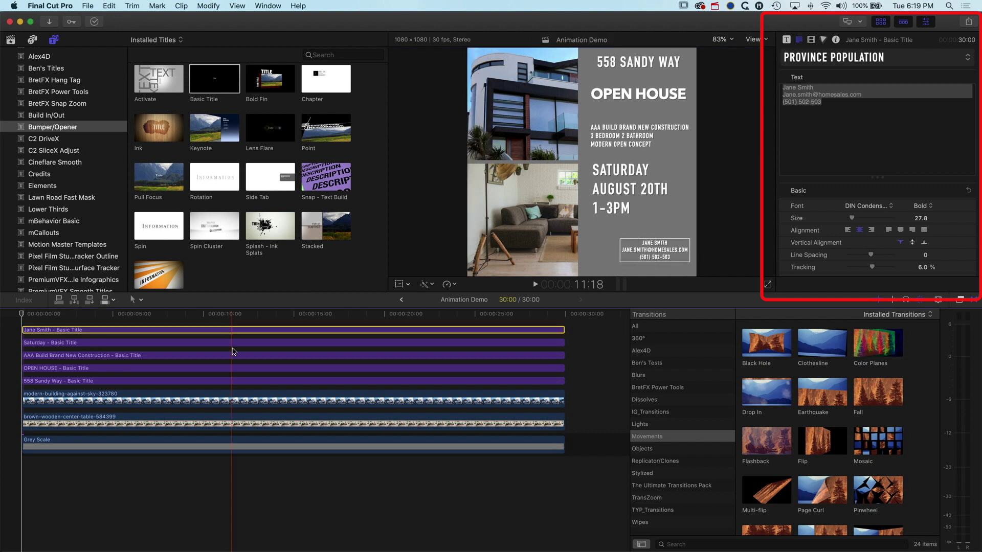
Step: Duplicate the contact title clip and select the copy's text for editing
click(222, 330)
scroll(219, 351, up, 2)
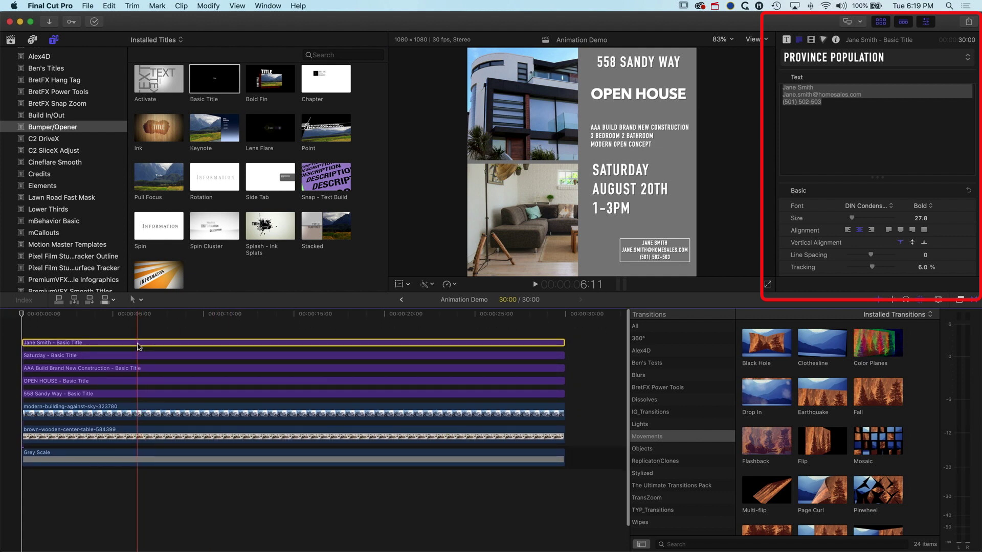
alt+drag(126, 346, 125, 325)
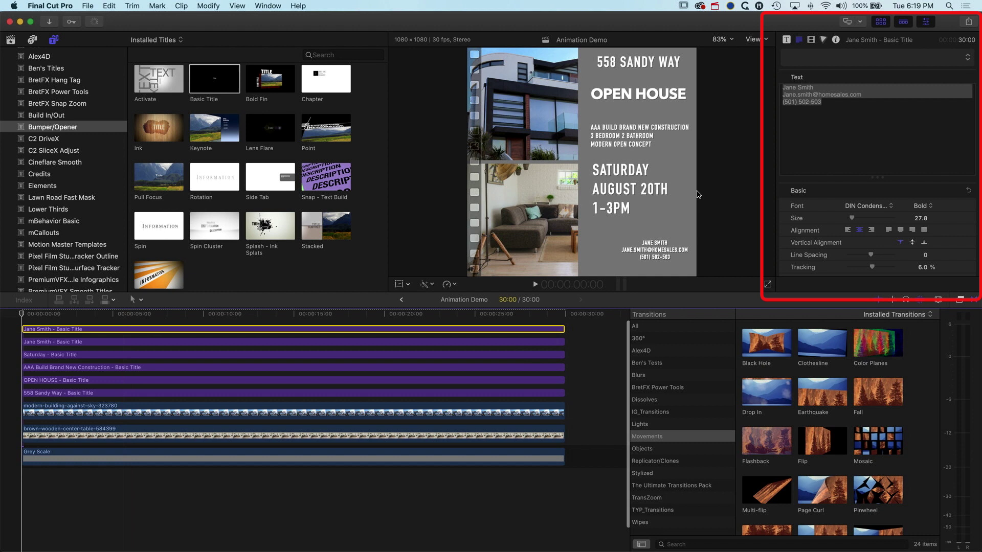
click(813, 113)
key(cmd+a)
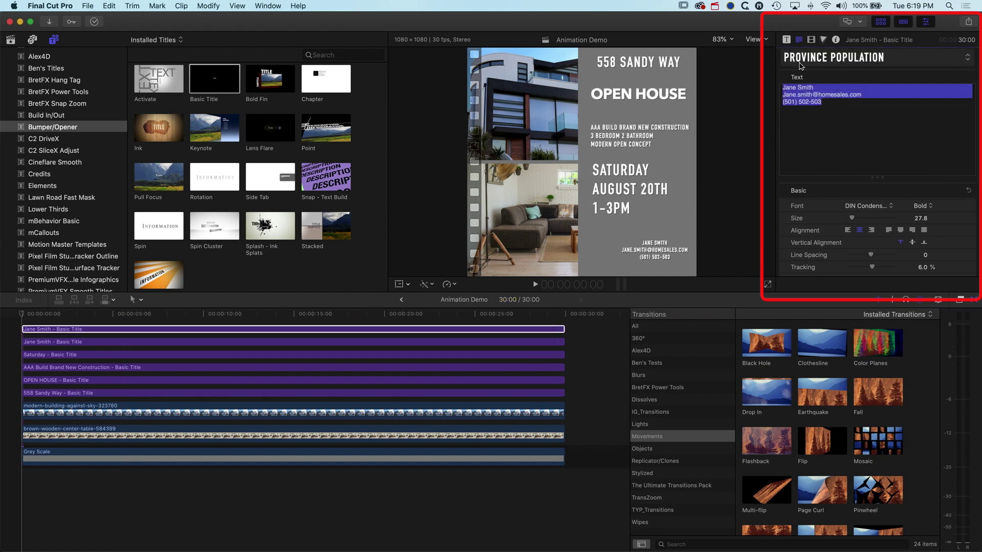
click(831, 95)
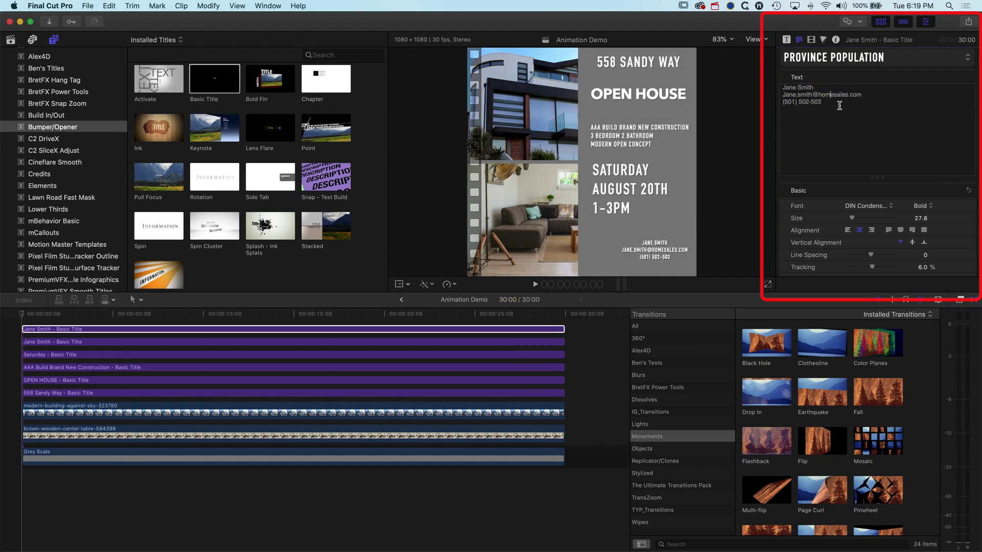
Step: Clear the duplicate title's text and change its font to FontAwesome
key(super+a)
key(BackSpace)
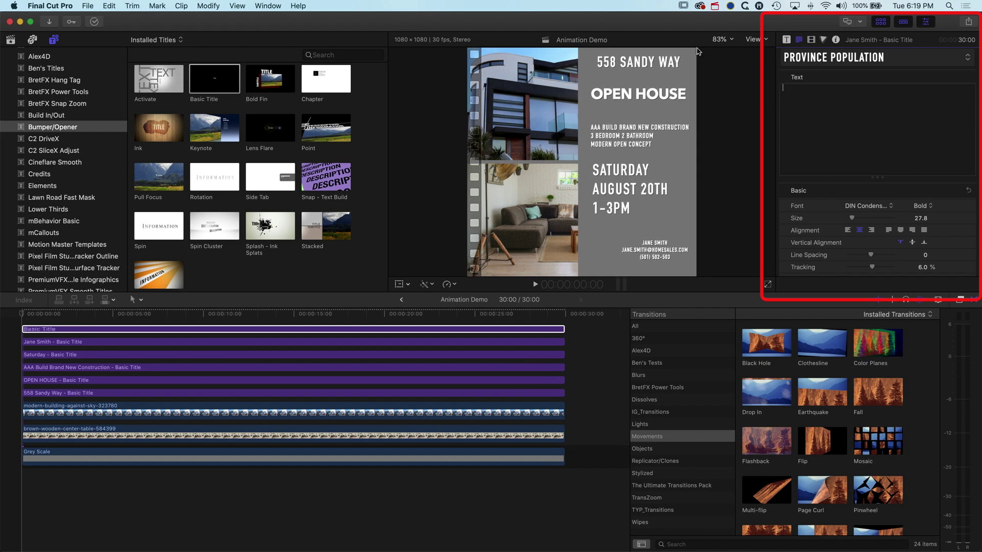
click(876, 211)
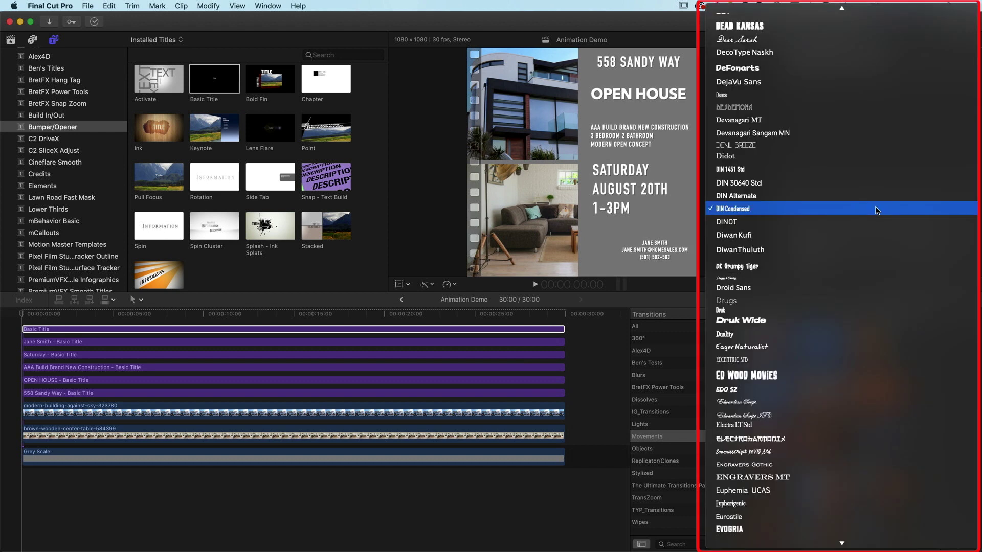
scroll(791, 465, down, 5)
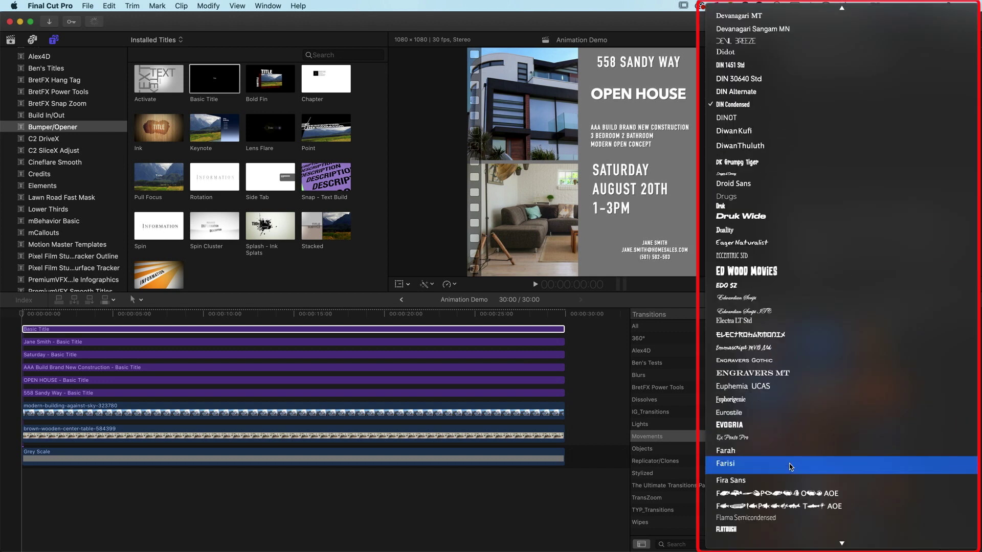
scroll(790, 465, down, 2)
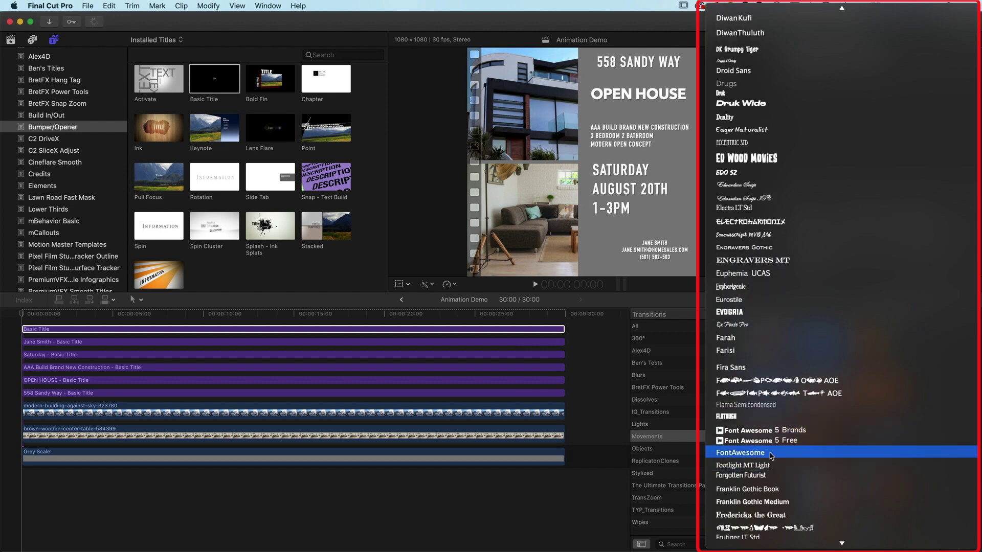
click(772, 454)
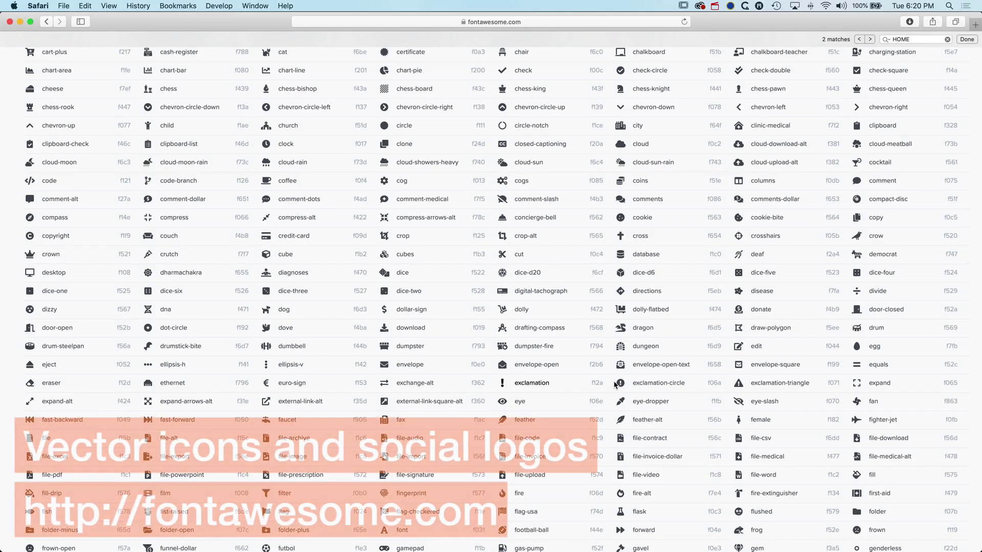
Step: Search fontawesome.com for 'home' and copy the home icon's glyph
scroll(511, 302, up, 15)
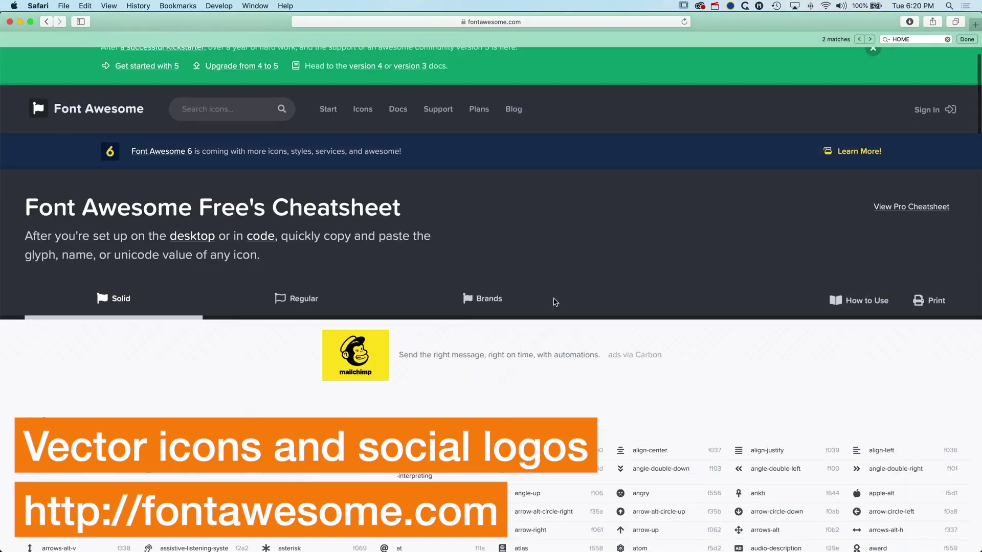
scroll(554, 303, down, 5)
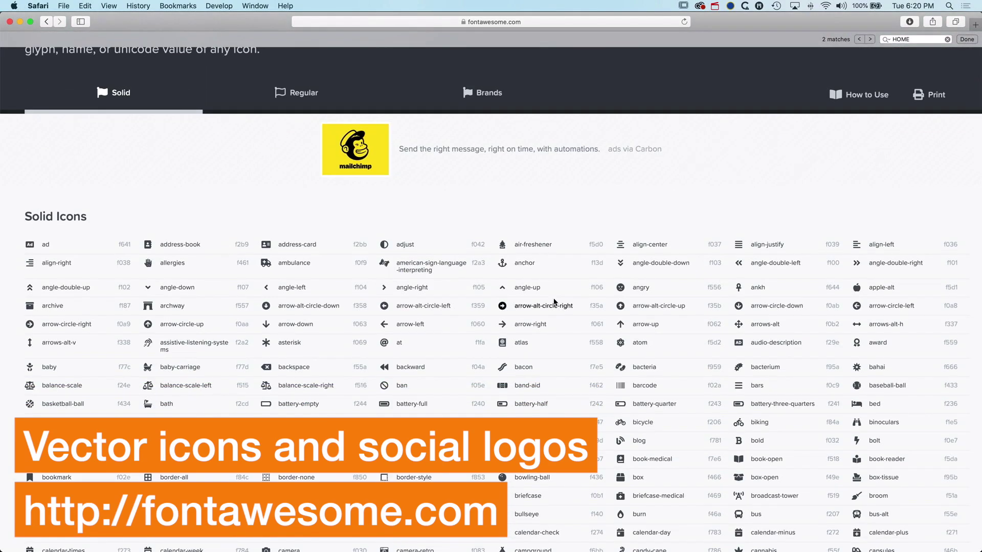
scroll(554, 302, down, 3)
key(super+f)
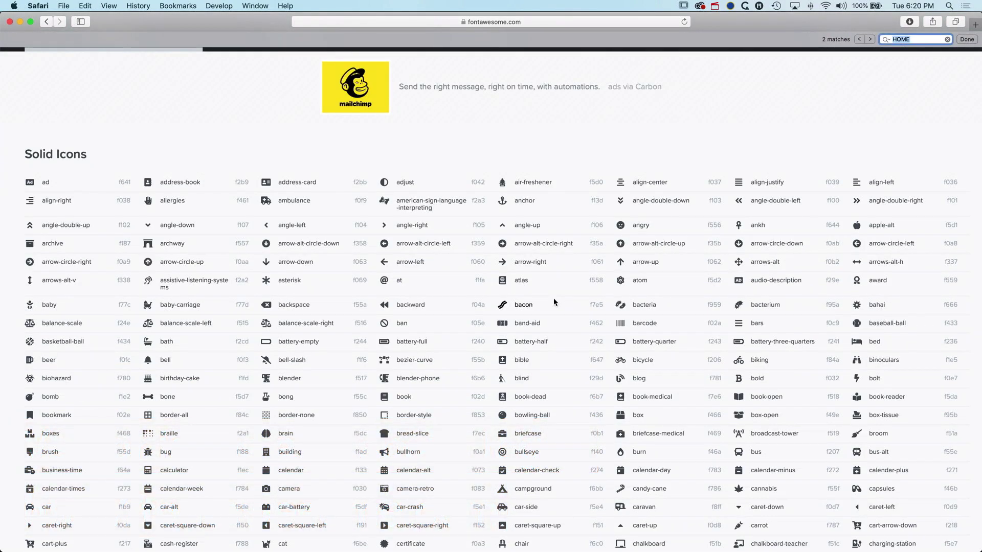
text(home)
key(Return)
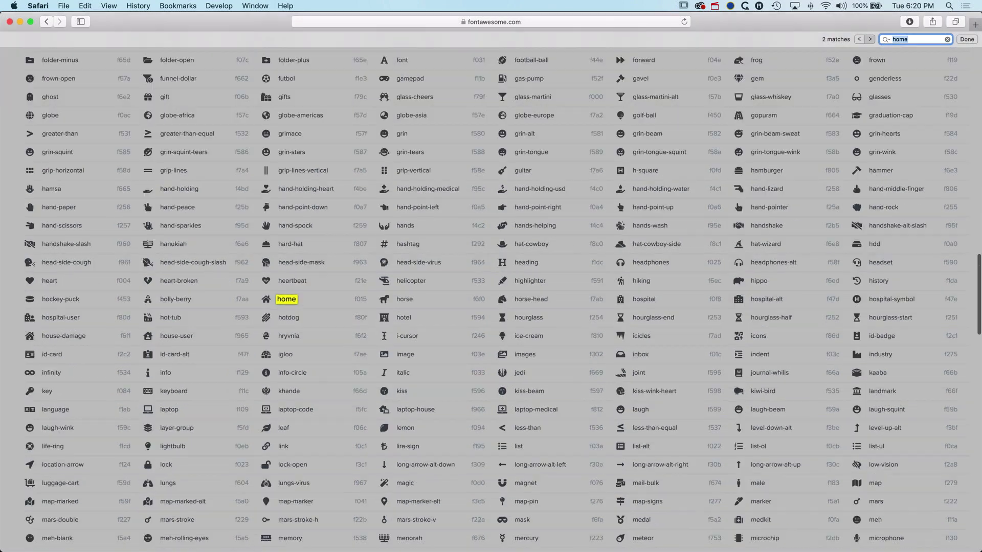
click(263, 301)
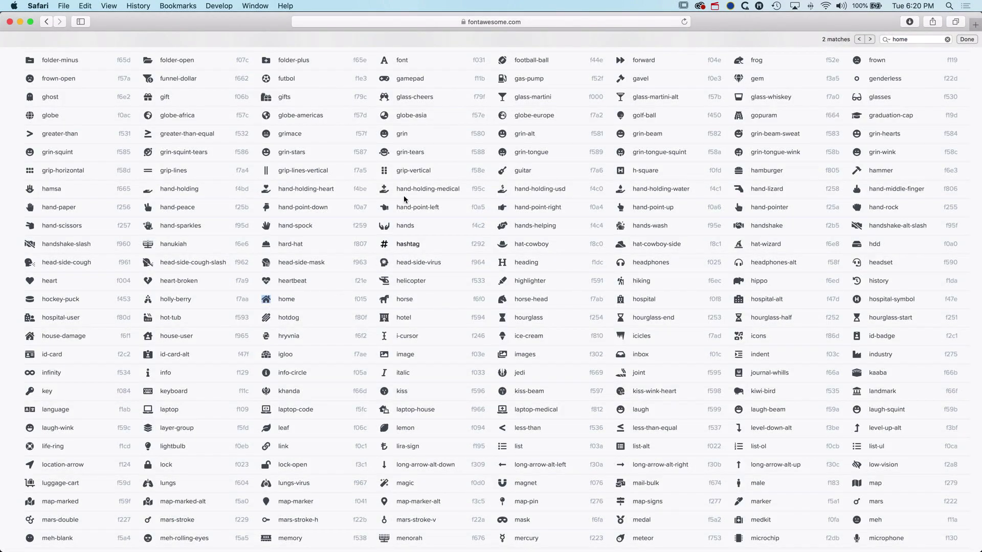
Step: Paste the home glyph into the title at size 119, placed just above the contact details
key(super+Tab)
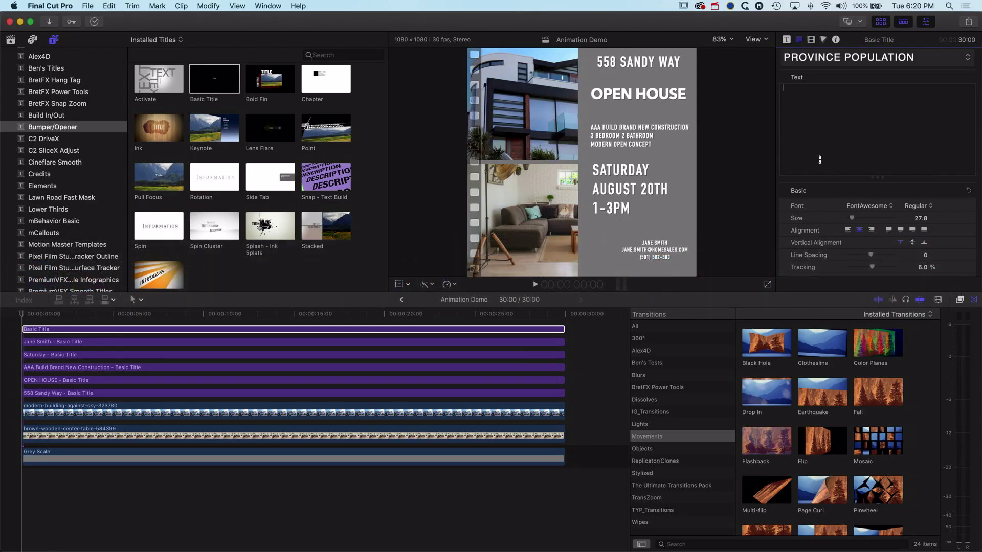
key(super+v)
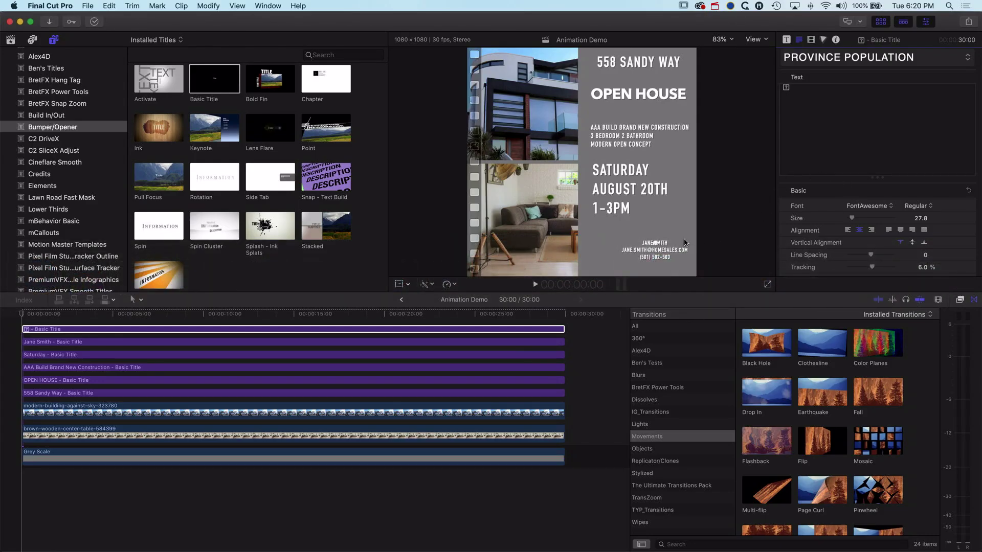
drag(851, 218, 865, 219)
drag(657, 239, 664, 256)
Step: Nudge the house icon, then raise the Saturday date block and construction details text slightly
click(664, 252)
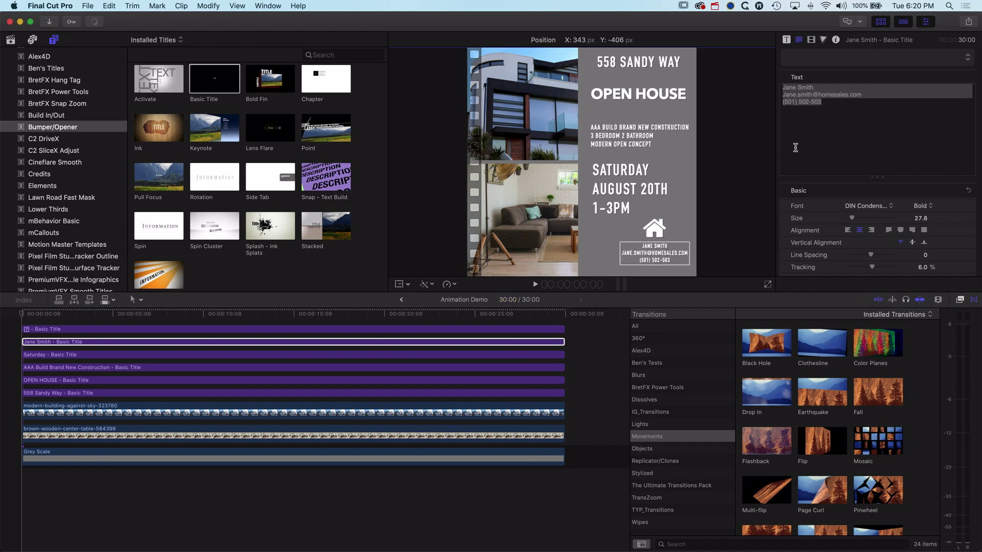
drag(640, 228, 657, 231)
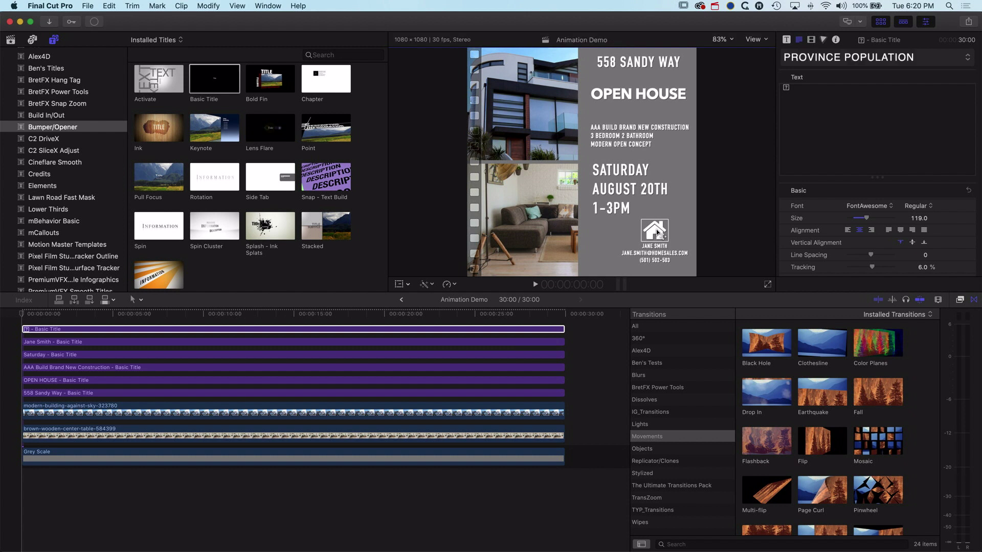
click(367, 355)
drag(608, 195, 610, 188)
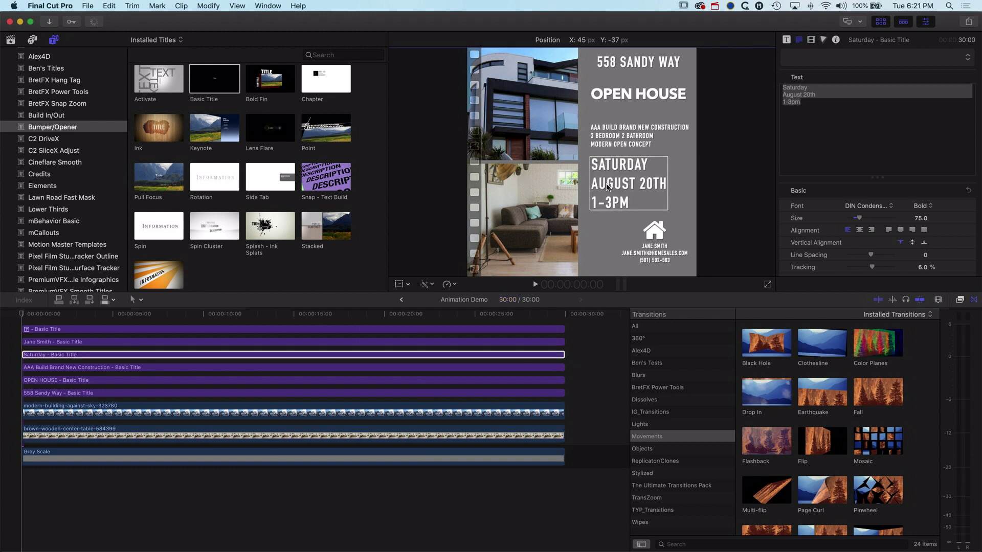
click(362, 368)
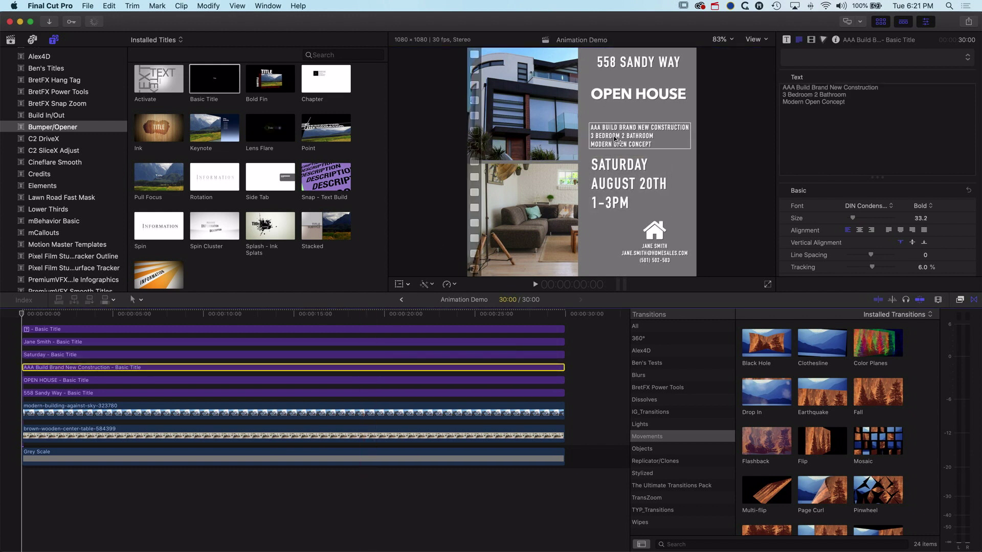
drag(616, 138, 616, 132)
scroll(34, 164, down, 10)
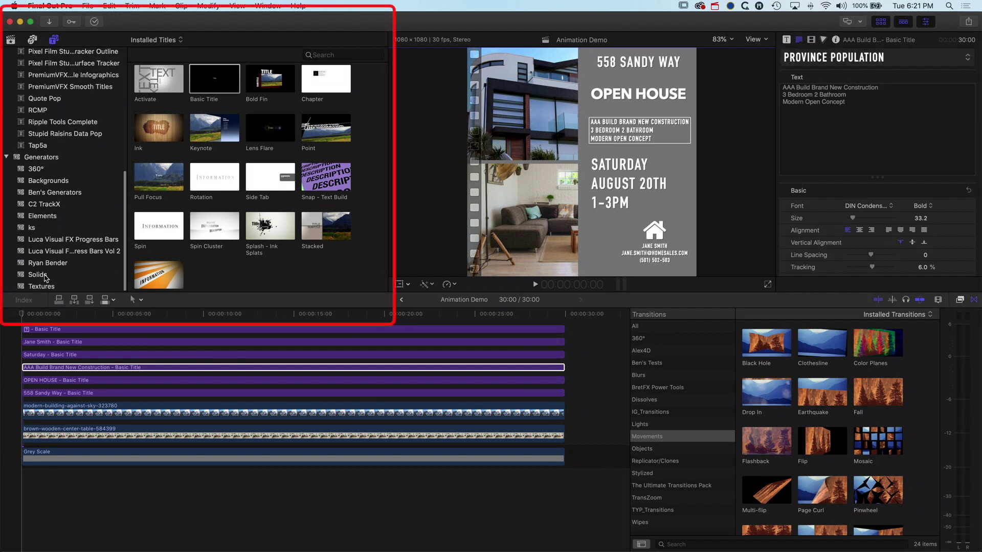
Step: Add a Vivid solid at the project start, stretch it across the project, and make it red
click(37, 274)
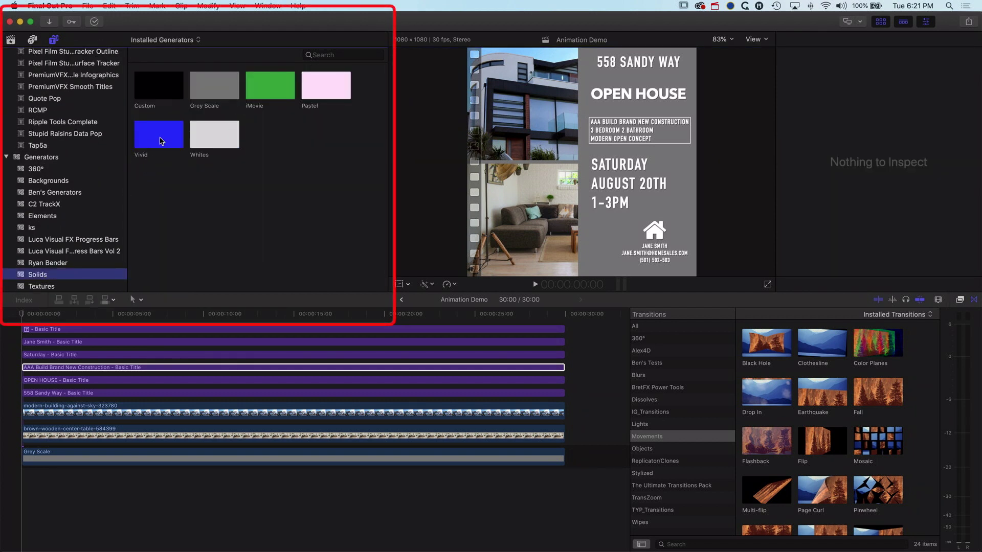
drag(160, 141, 24, 378)
drag(202, 377, 562, 373)
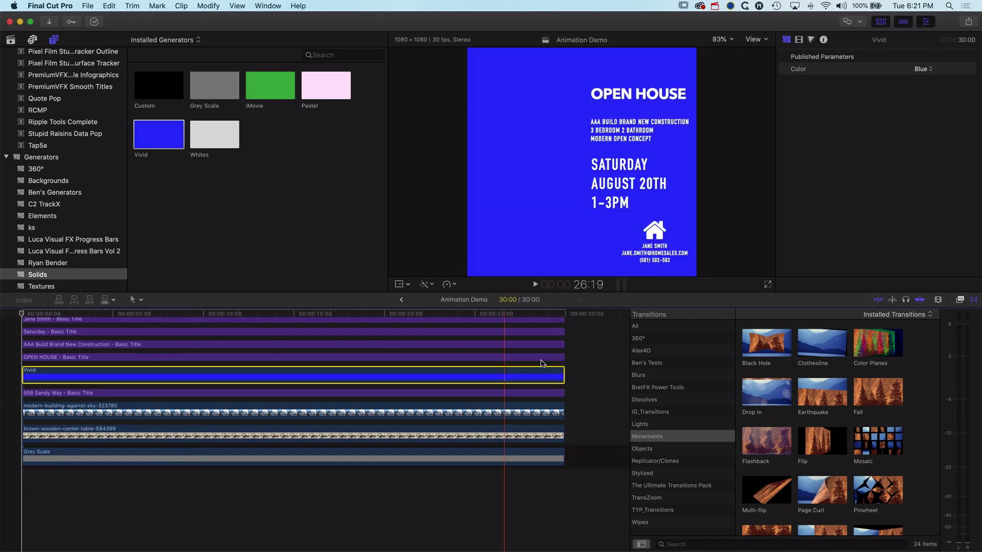
click(923, 69)
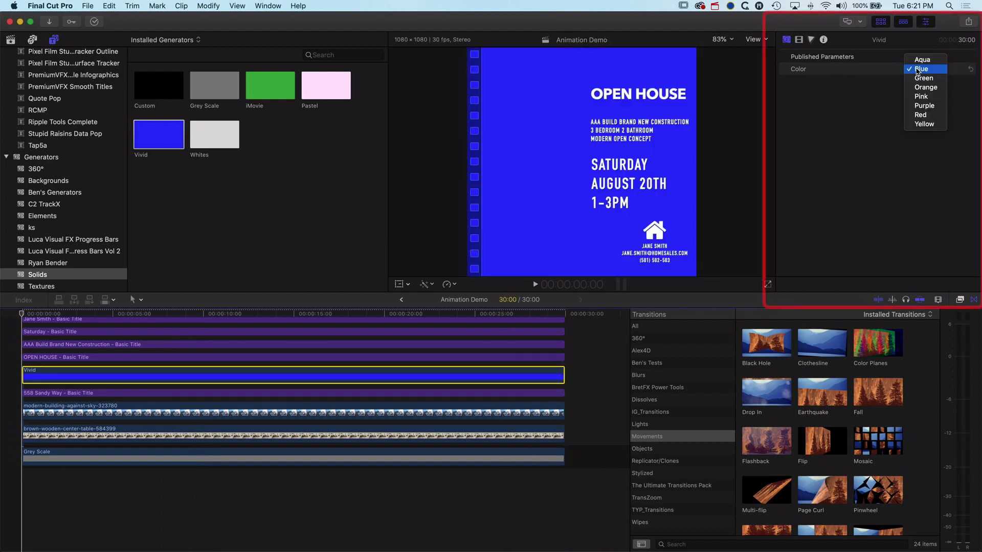
click(920, 115)
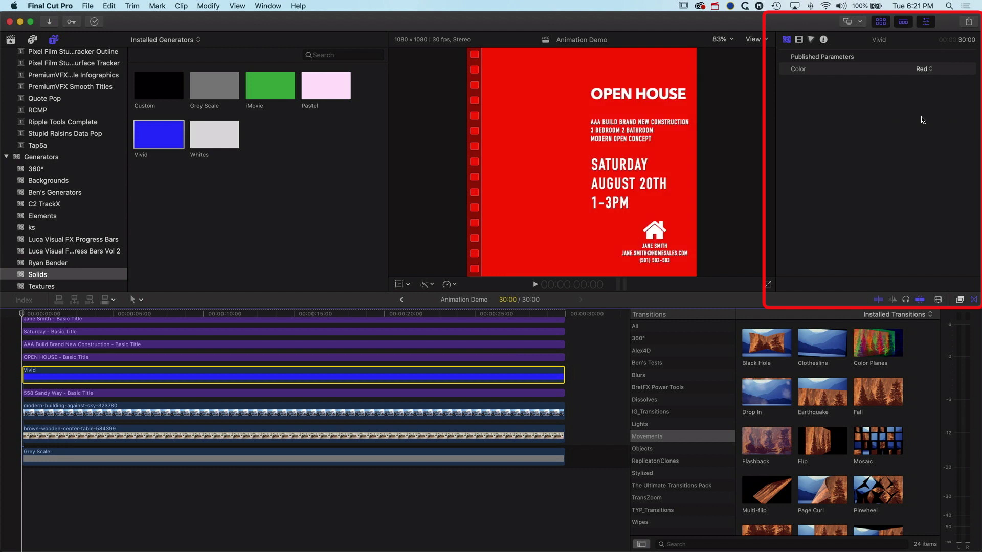
Step: Crop the red solid to Left 536, Bottom 810 and Top 165
click(799, 40)
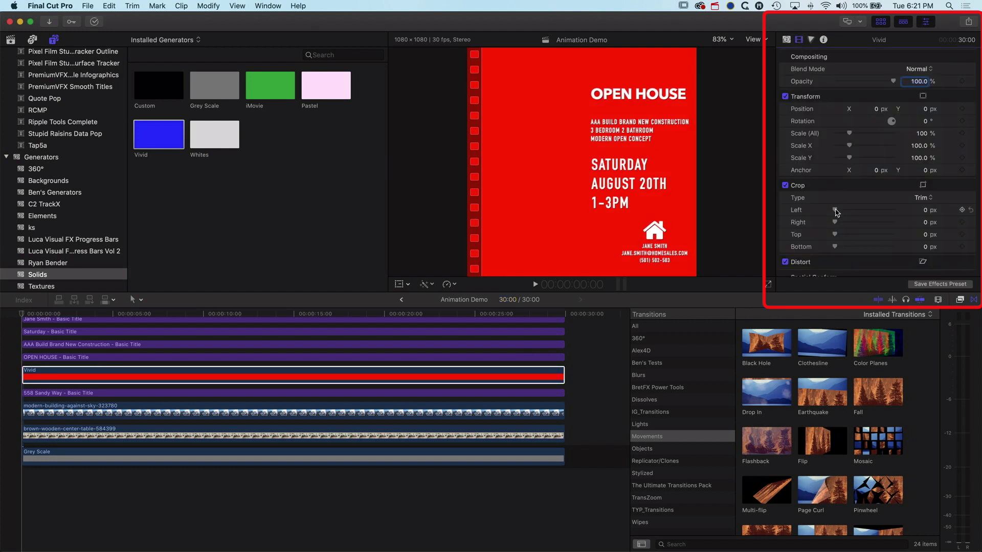
drag(836, 211, 864, 214)
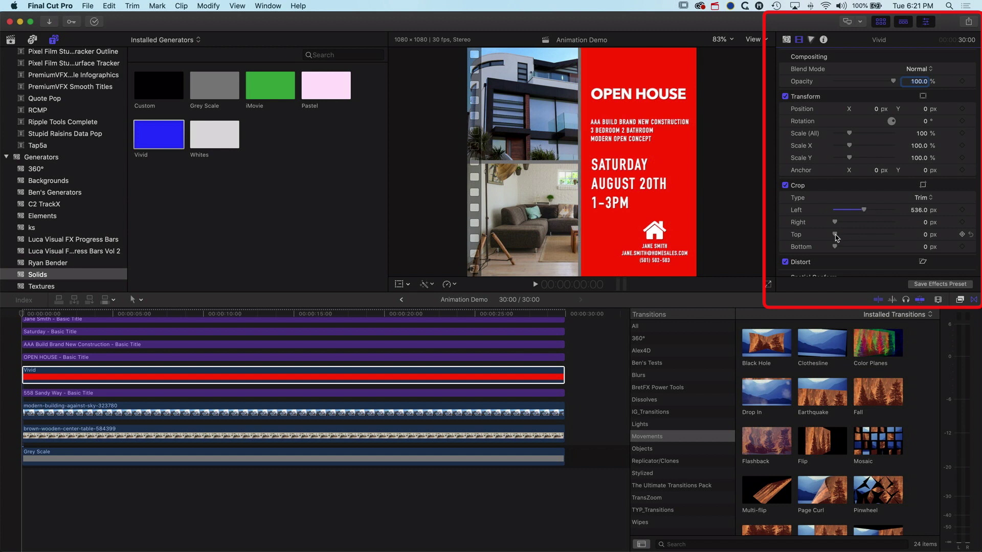
drag(836, 248, 879, 250)
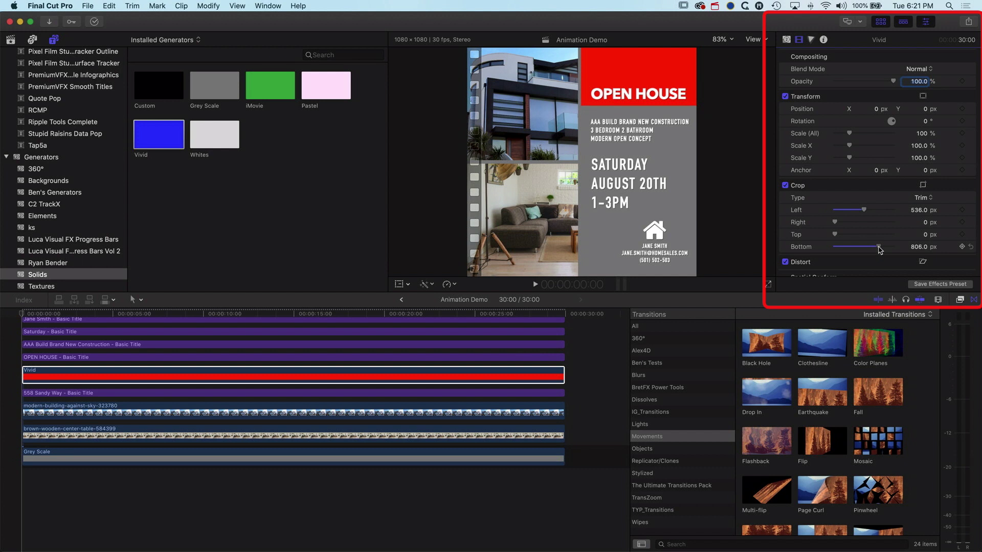
drag(836, 236, 846, 238)
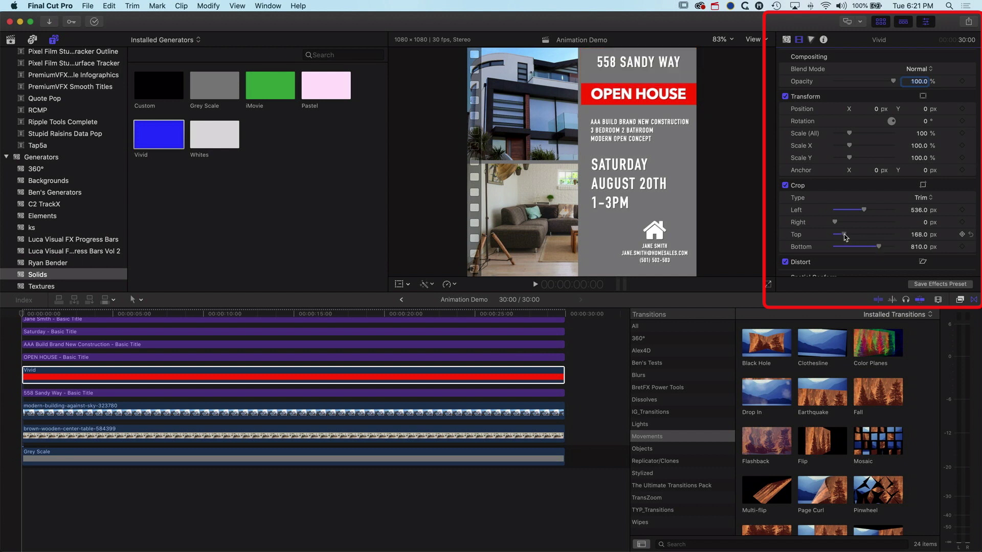
Step: Place the Whites solid above the titles and extend it to the project's 30-second end
click(210, 137)
drag(210, 137, 21, 322)
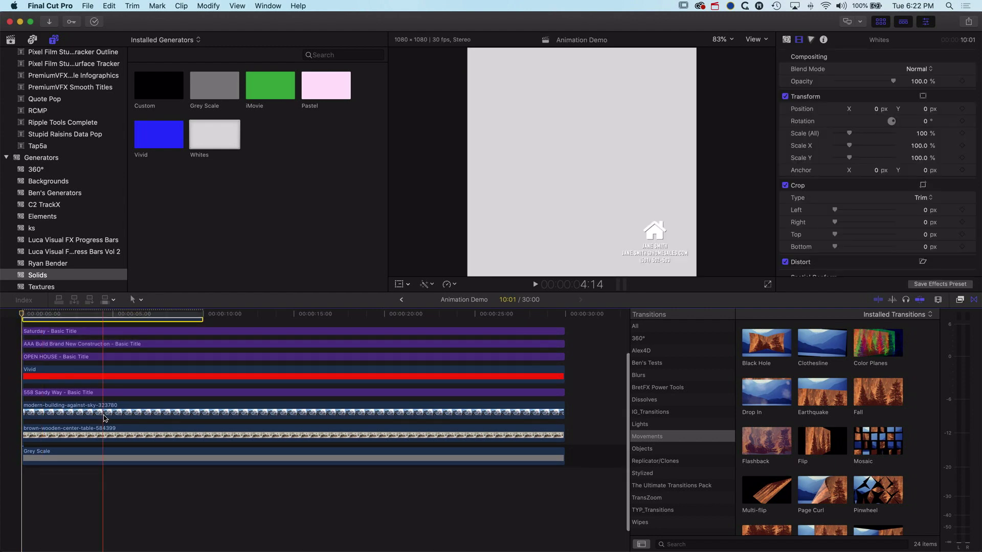
scroll(163, 381, up, 3)
drag(203, 364, 564, 363)
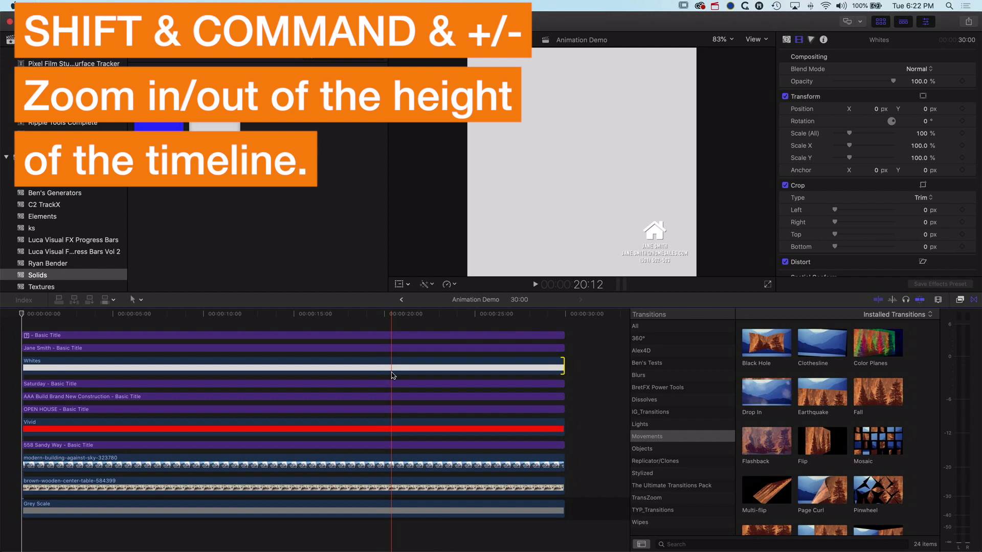
key(super+shift+equal)
key(super+shift+equal)
key(super+shift+equal)
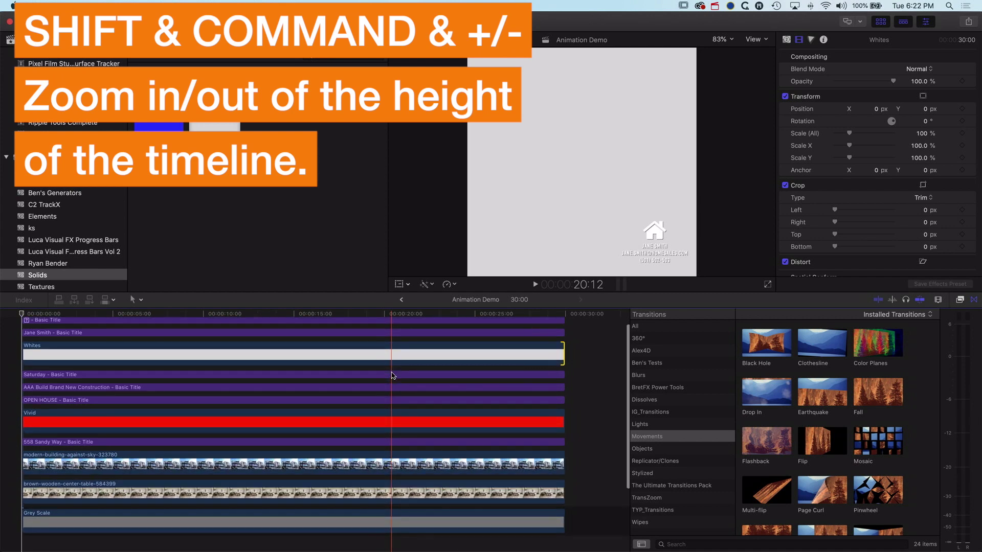
key(super+shift+minus)
key(super+shift+minus)
key(super+shift+minus)
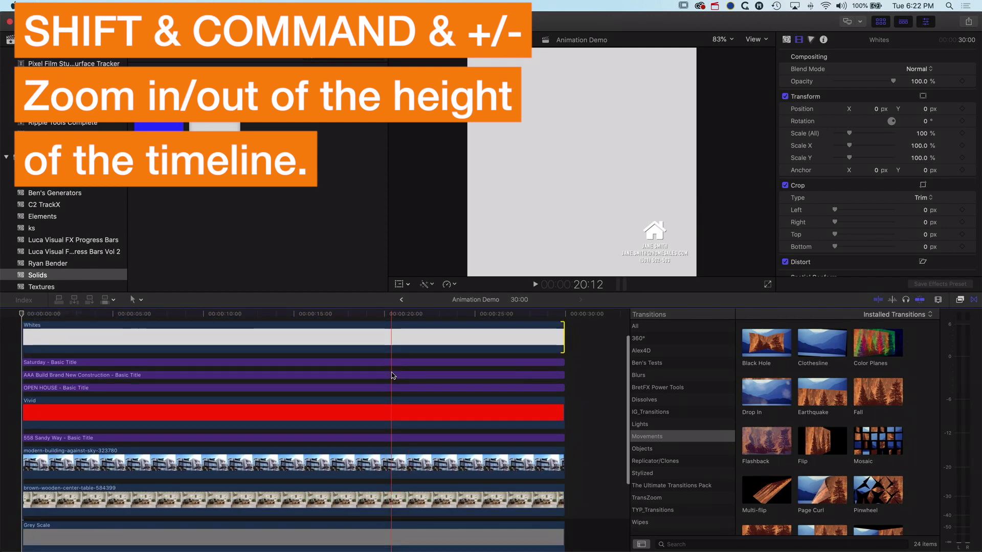
key(super+shift+minus)
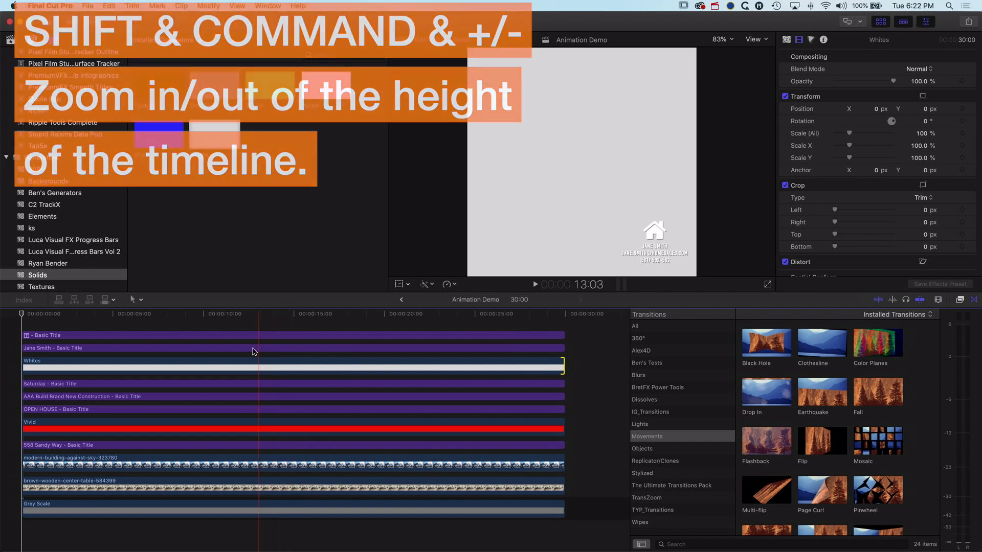
click(244, 372)
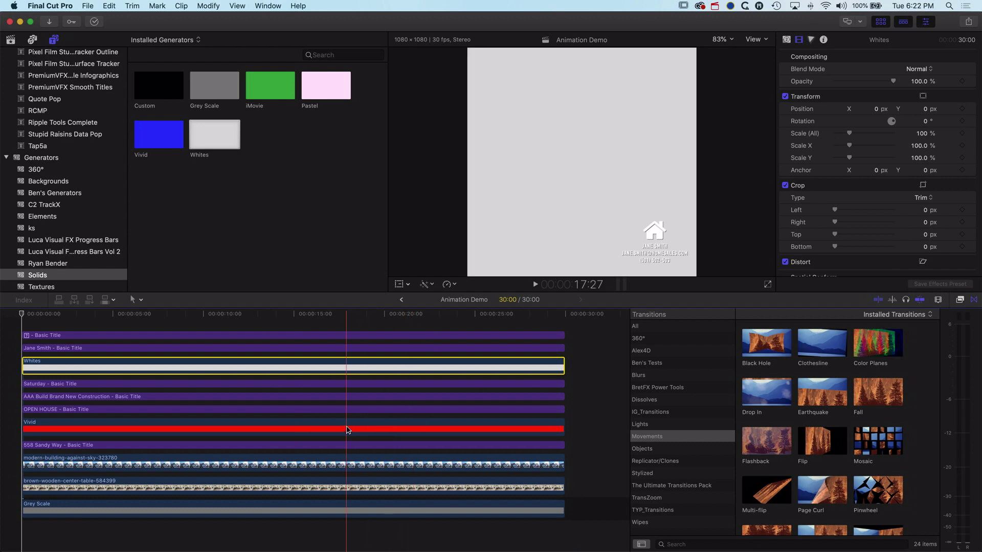
Step: Paste the Vivid banner's crop onto the Whites solid and extend it down behind the contact details
click(342, 429)
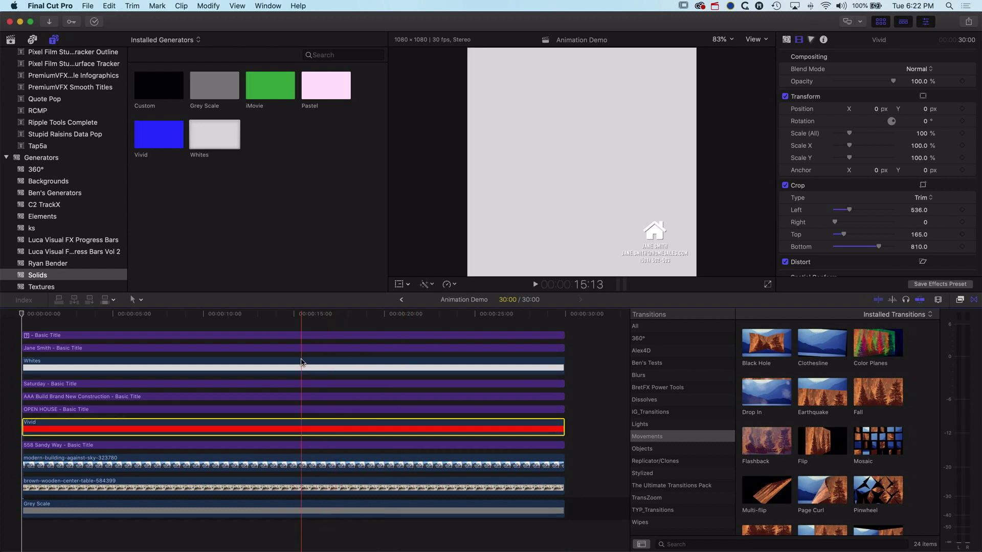
click(298, 368)
key(super+shift+v)
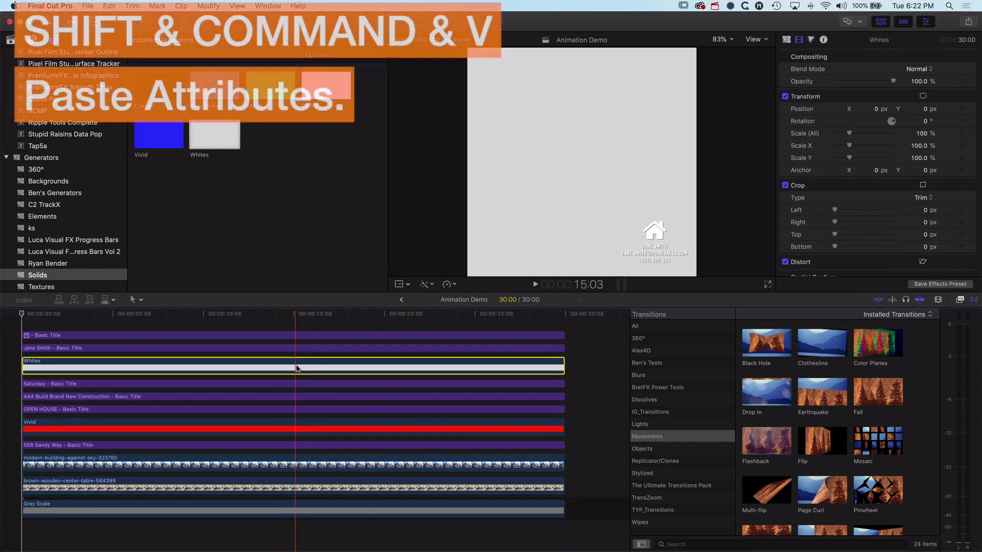
key(super+shift+v)
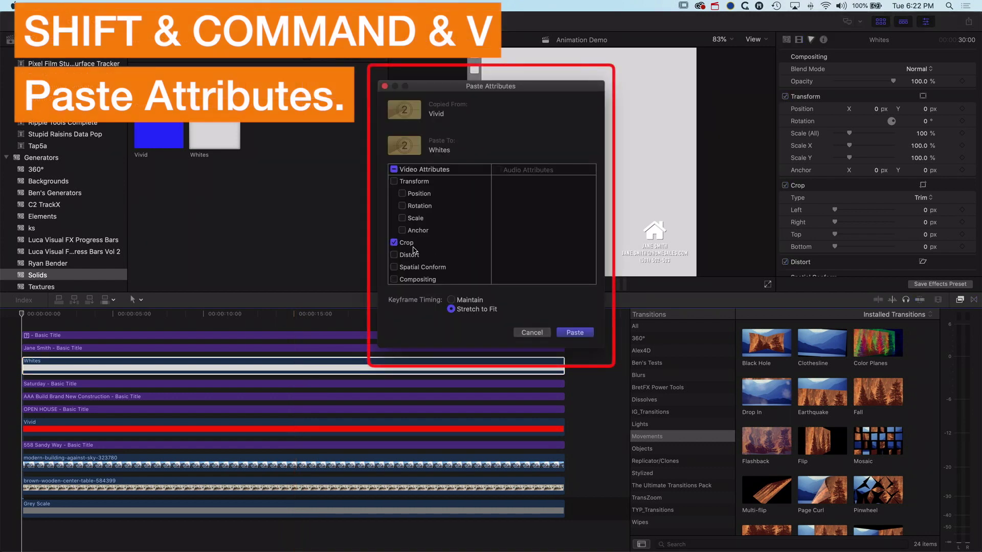
click(574, 332)
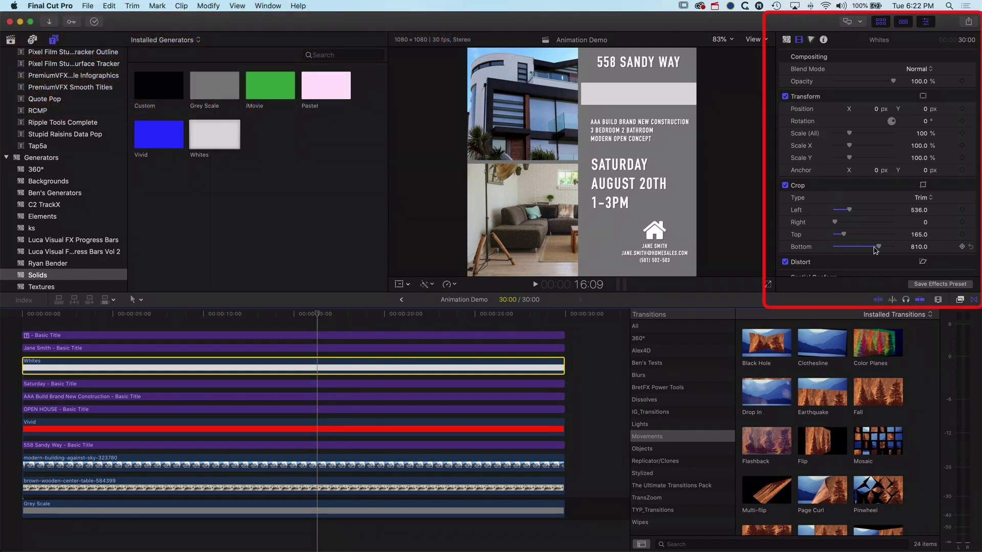
mouse_move(878, 248)
mouse_down()
mouse_move(837, 248)
mouse_move(880, 237)
mouse_up()
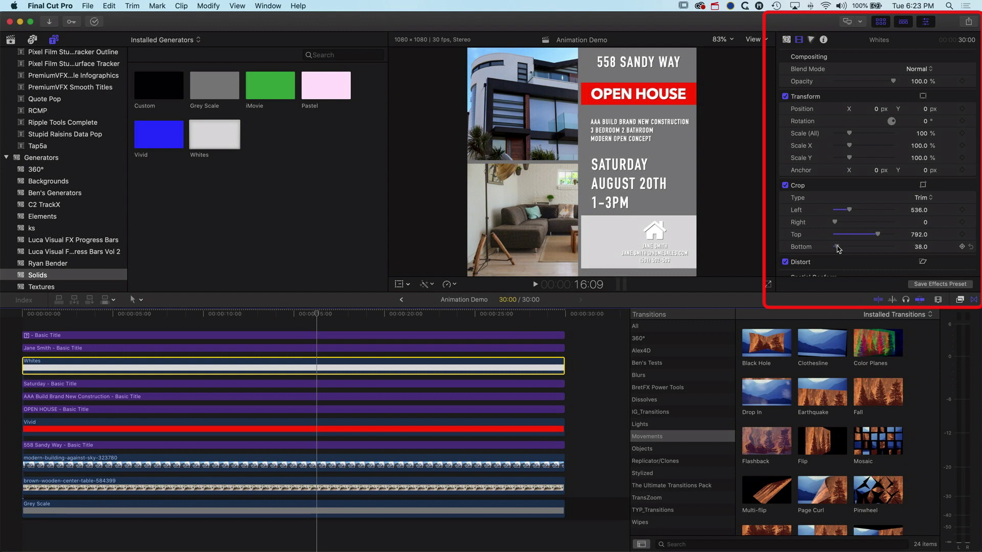
click(213, 349)
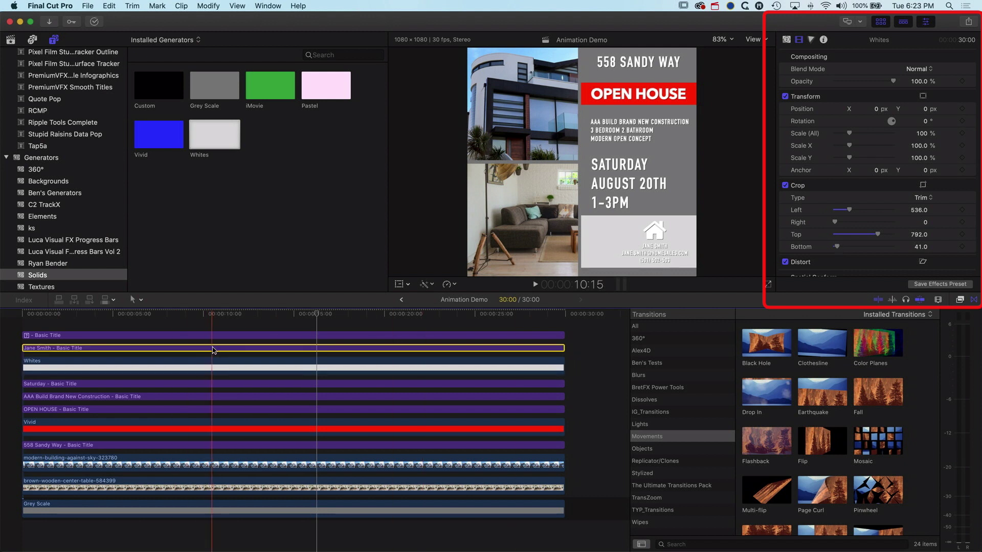
Step: Make the contact details text dark green and turn off its drop shadow
click(799, 39)
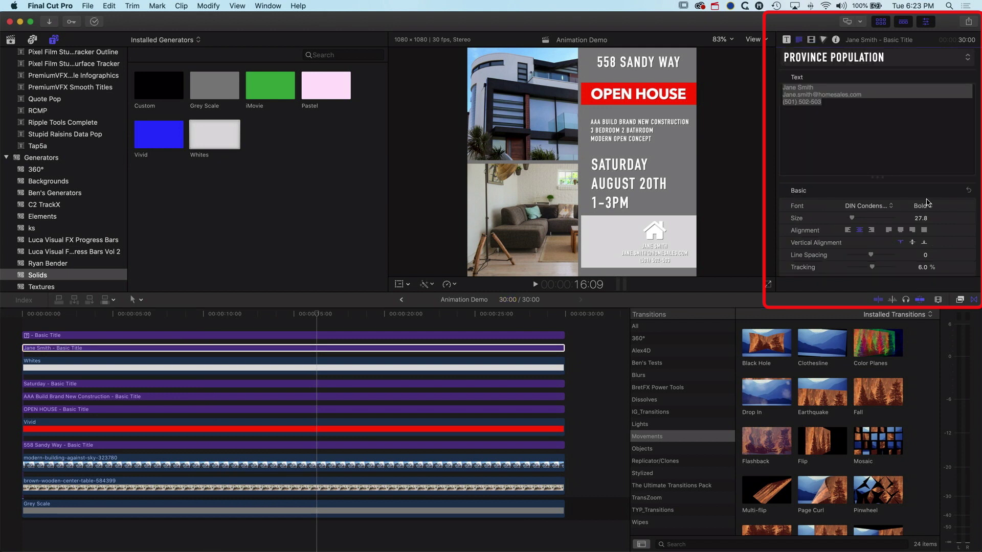
scroll(949, 244, down, 10)
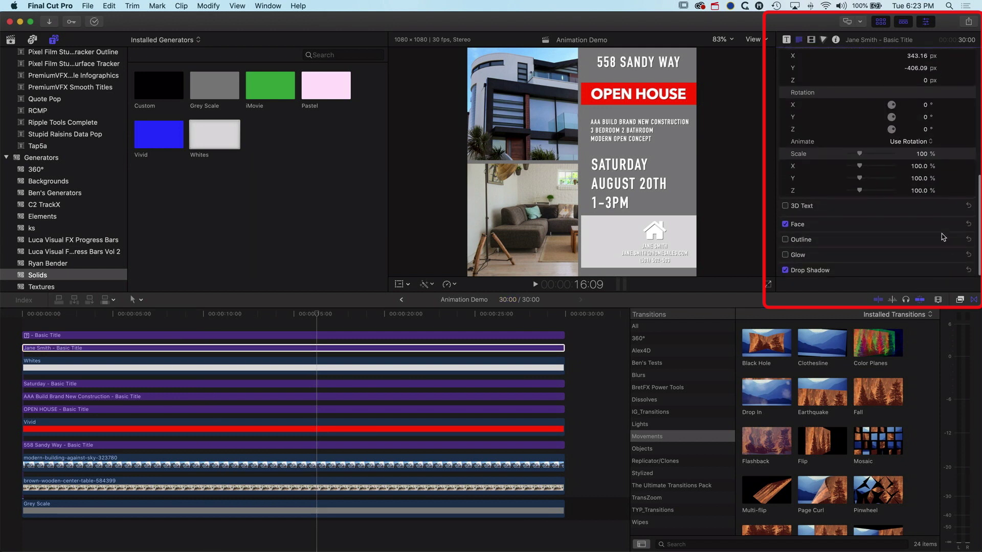
click(956, 225)
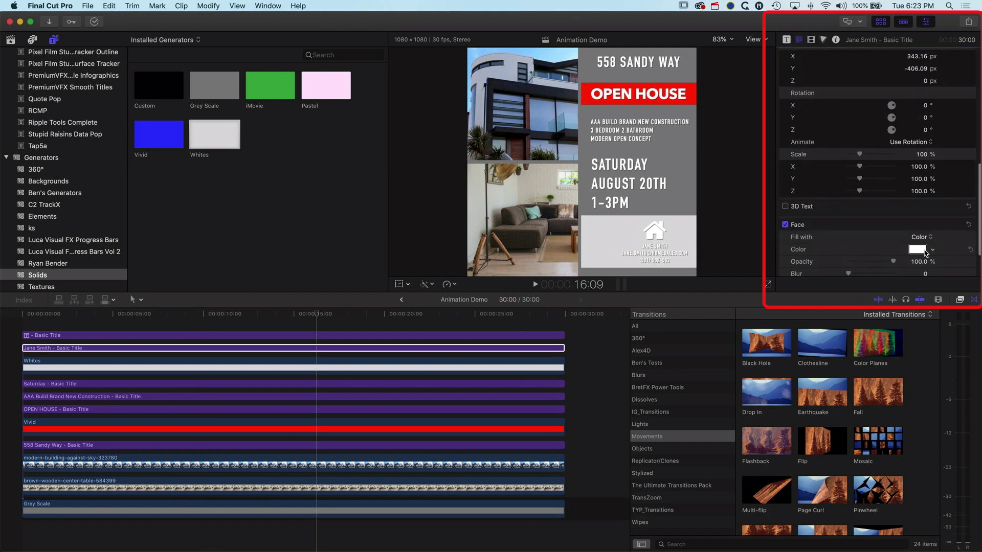
click(919, 250)
drag(118, 218, 331, 129)
click(332, 297)
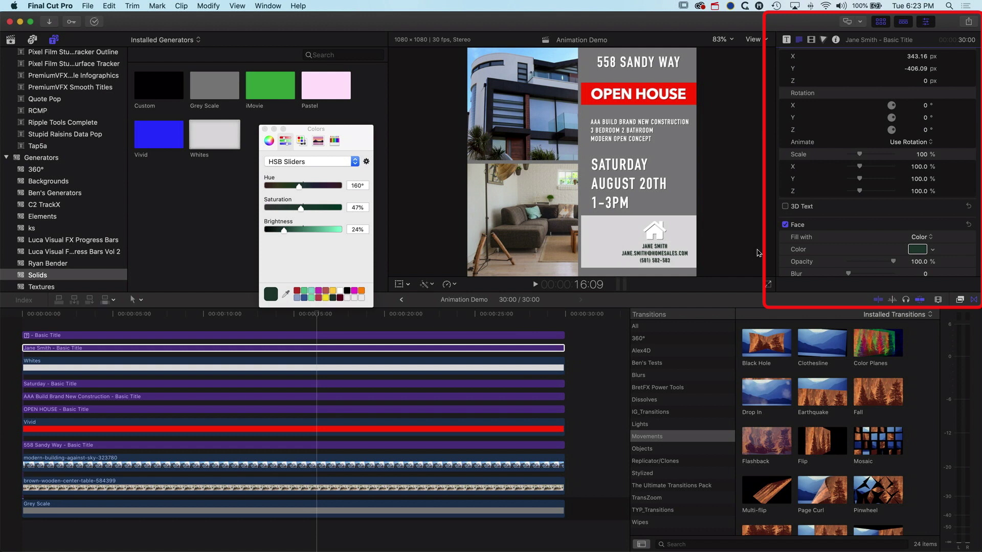
scroll(823, 248, down, 3)
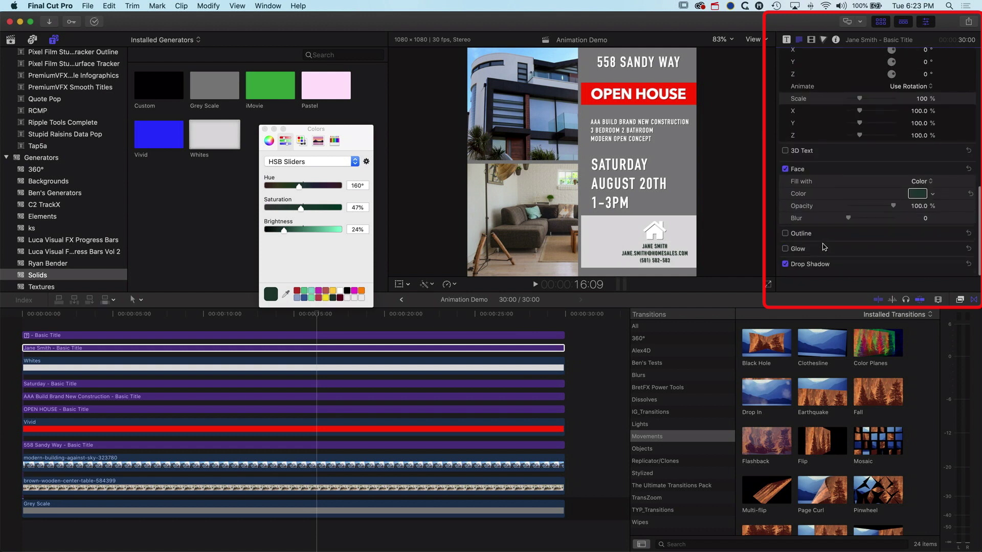
click(786, 271)
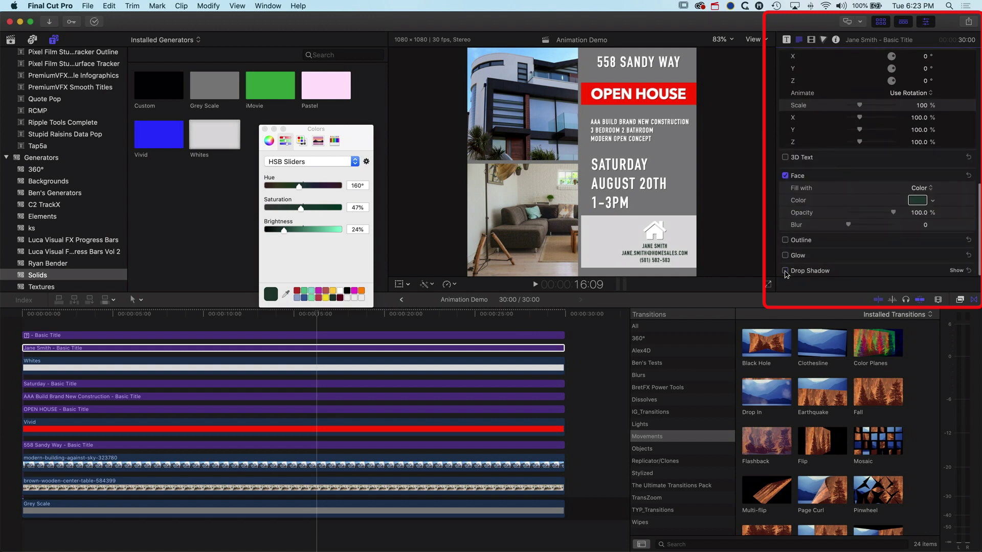
Step: Set the house icon's face colour to red
click(288, 336)
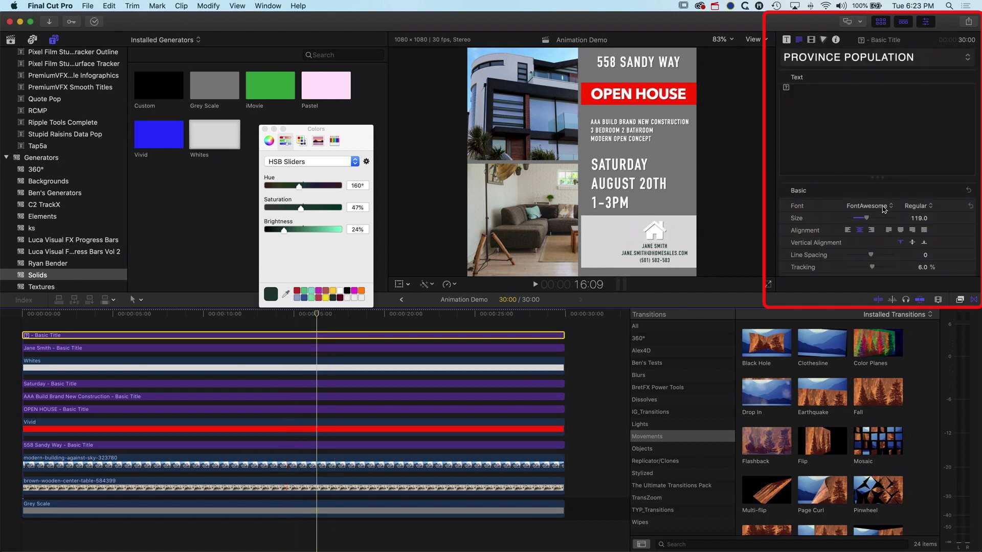
scroll(895, 153, down, 10)
click(922, 204)
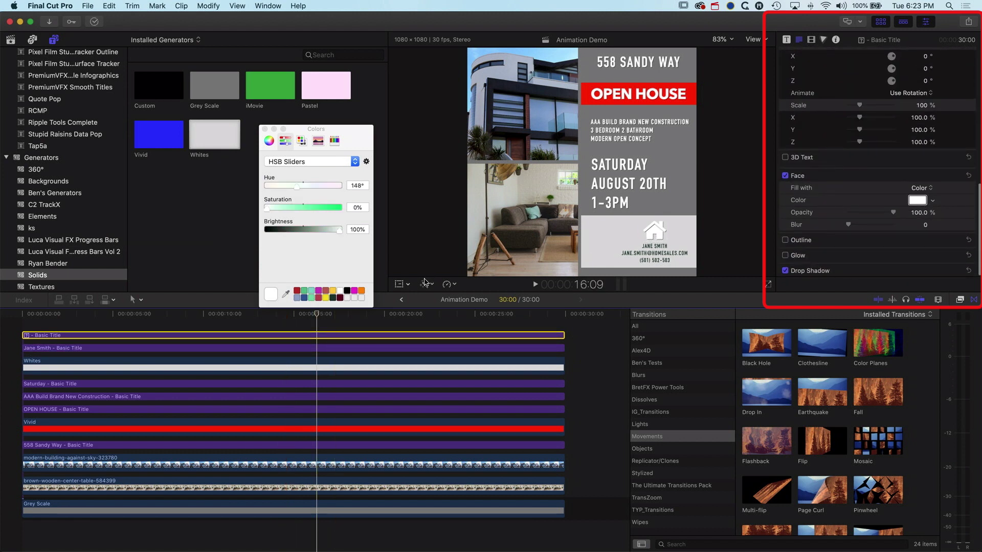
click(317, 299)
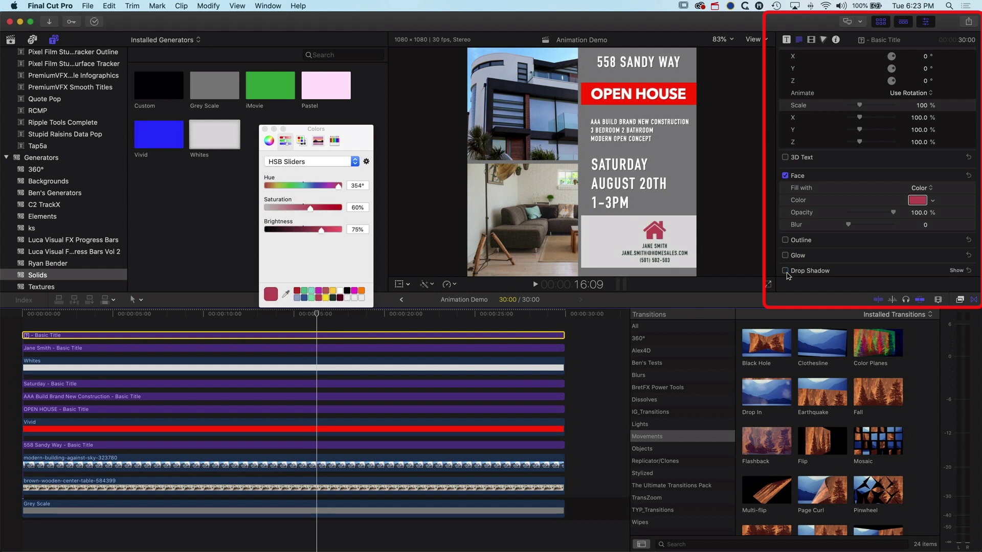
click(265, 129)
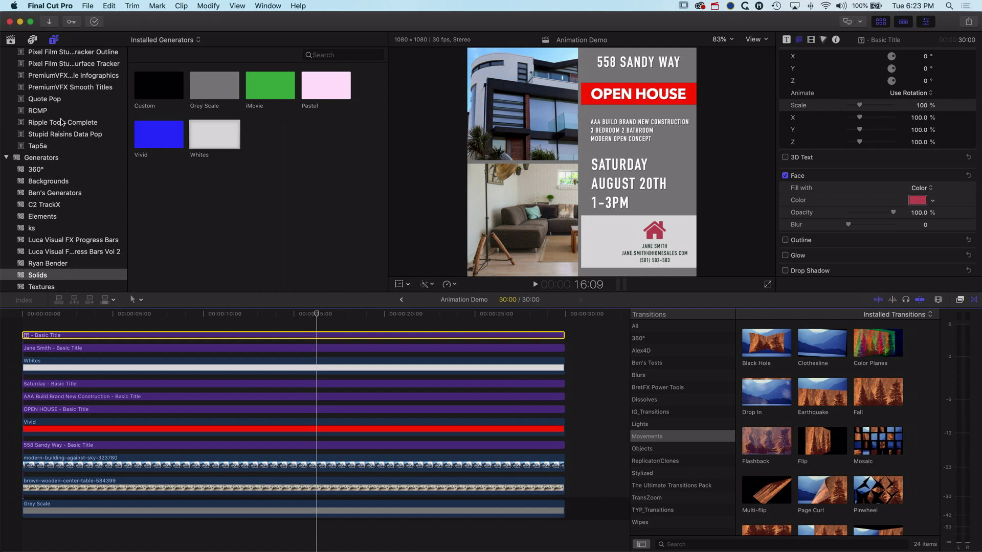
Step: Add the woman's portrait to the timeline start and crop it to head and shoulders
click(10, 39)
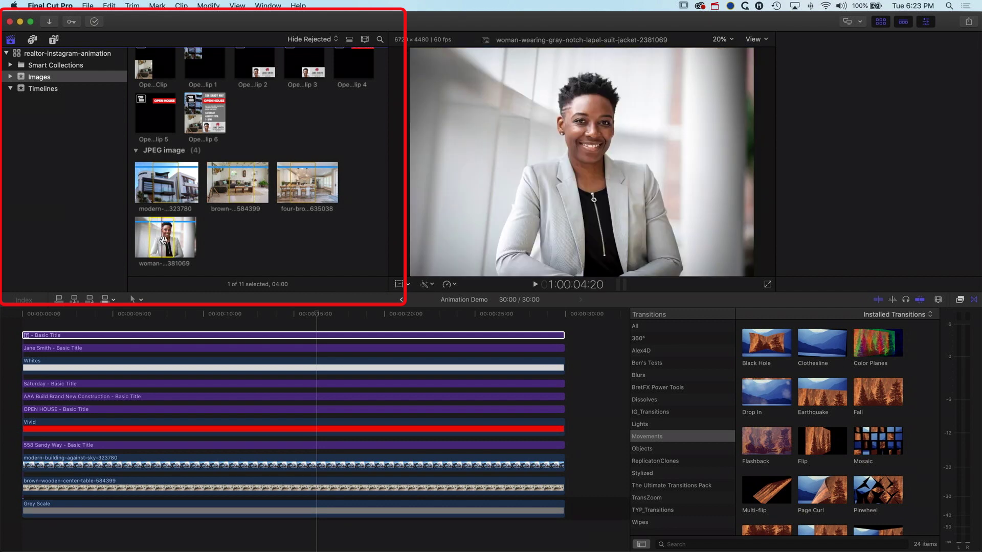
drag(163, 240, 563, 322)
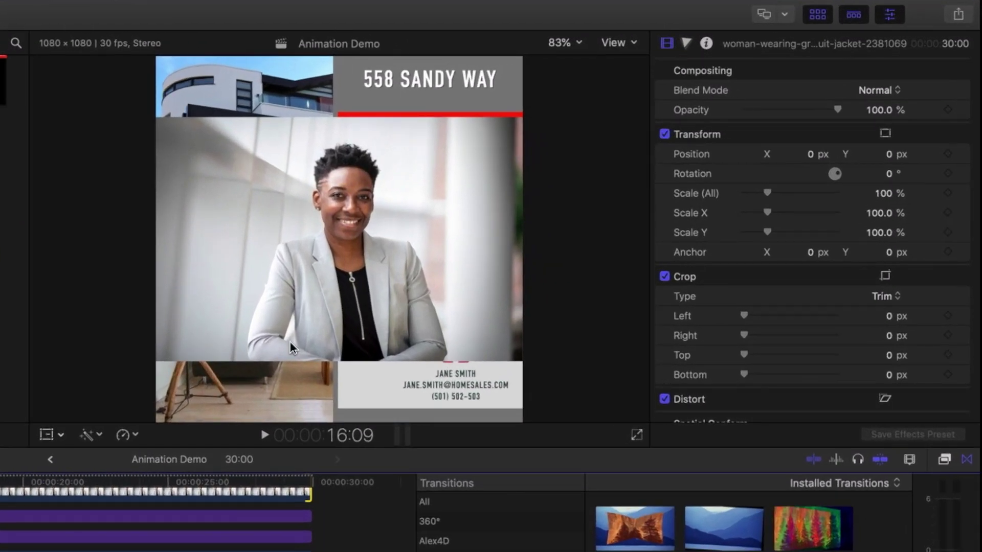
click(50, 434)
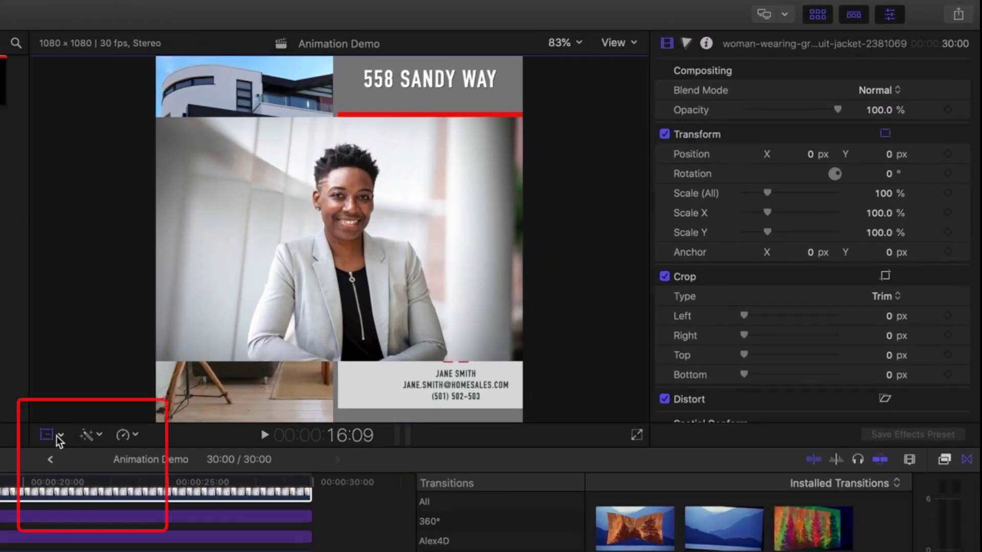
click(60, 436)
click(92, 471)
drag(157, 239, 273, 241)
drag(520, 119, 424, 143)
drag(349, 362, 344, 279)
drag(423, 206, 407, 211)
drag(273, 207, 281, 211)
Step: Scale the portrait to about 62% and move it into the white contact panel, viewing at 600%
click(60, 436)
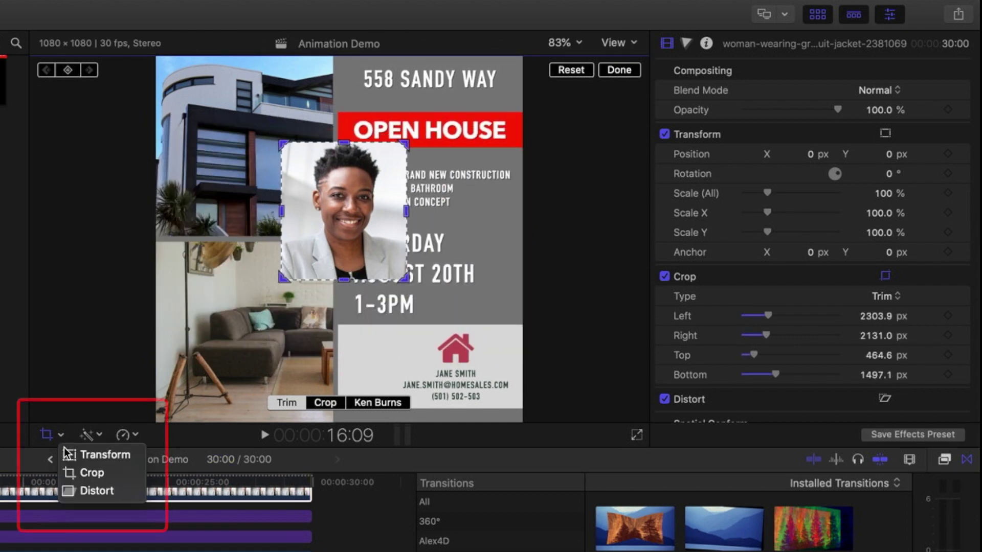
click(92, 454)
drag(355, 204, 412, 331)
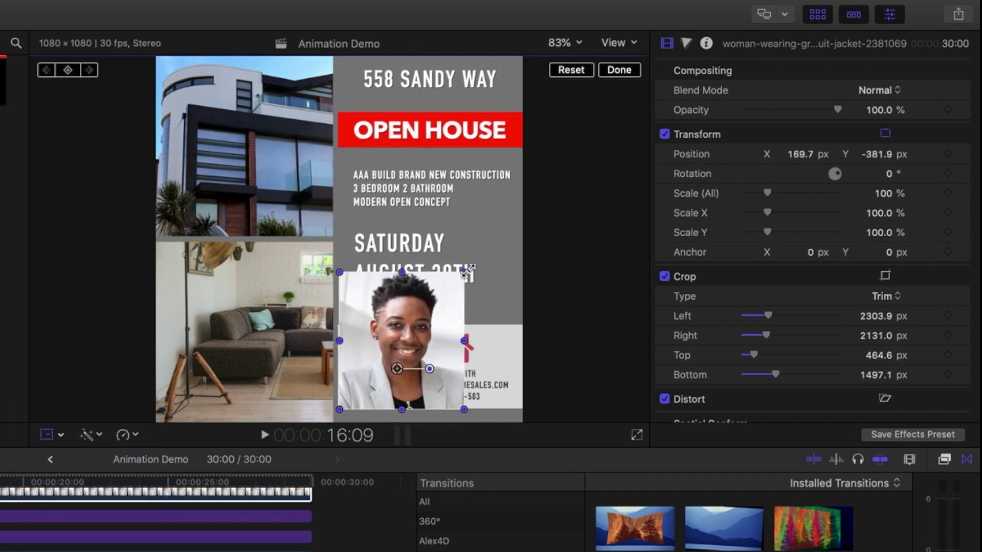
drag(465, 270, 441, 296)
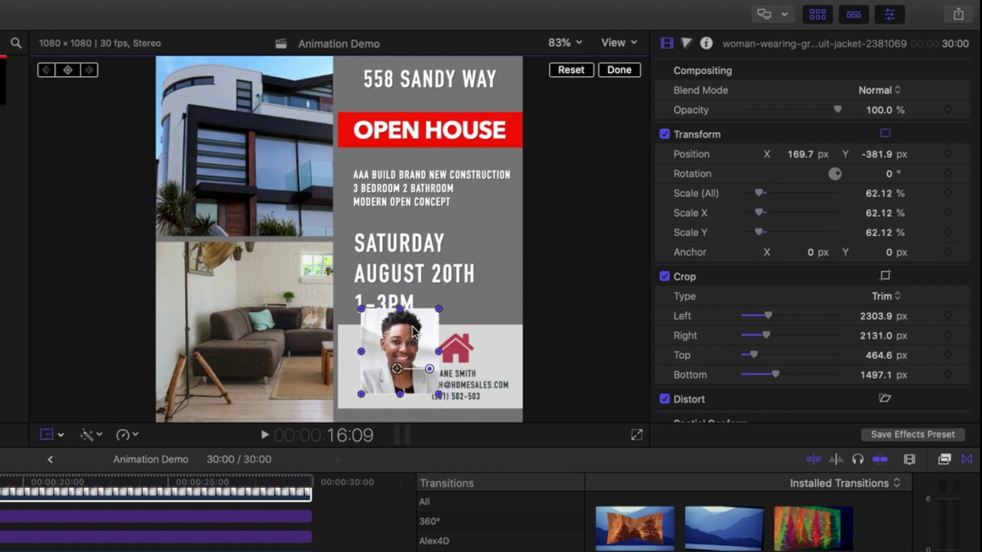
drag(414, 331, 393, 349)
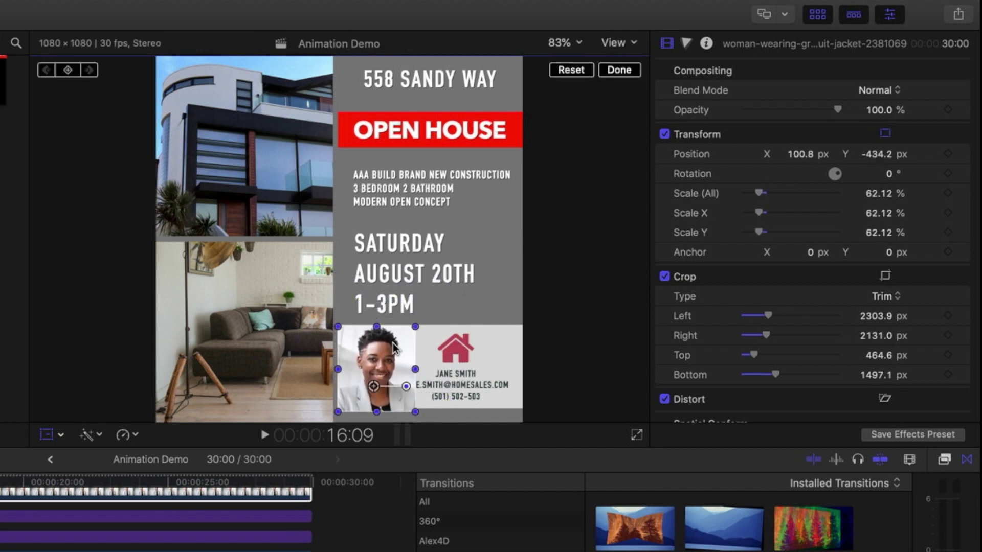
click(567, 42)
click(594, 192)
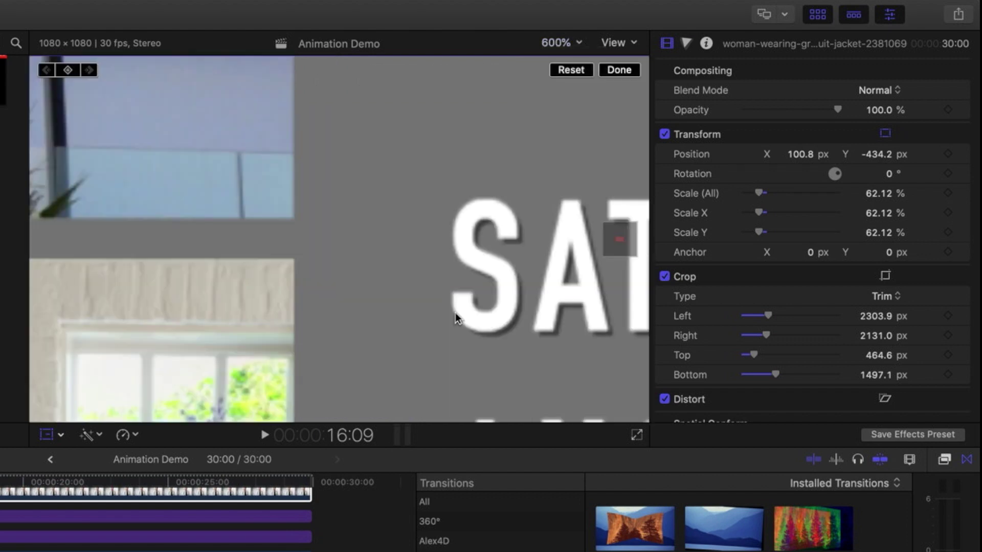
drag(624, 237, 624, 257)
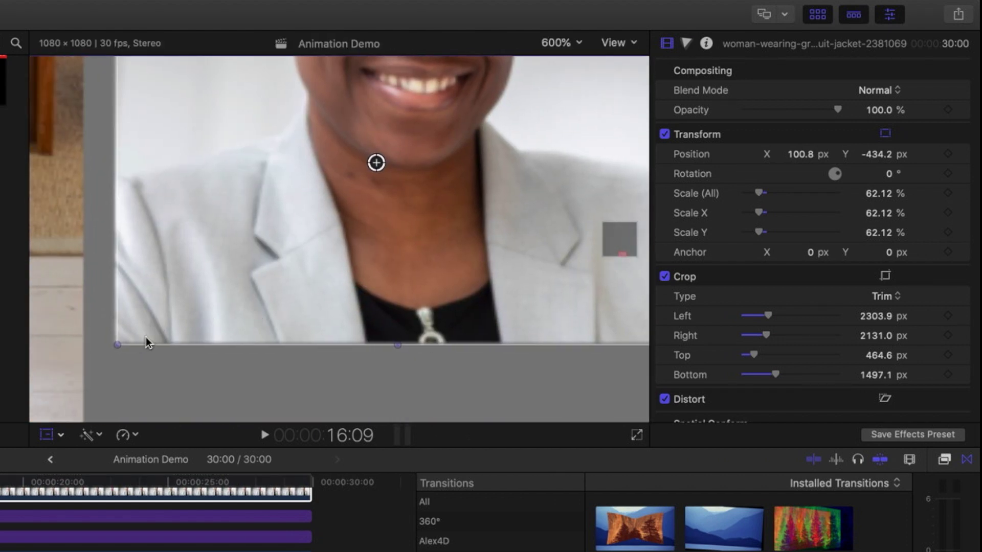
Step: Refine the headshot's scale to about 61.5% and nudge it into alignment with the panel
drag(117, 347, 142, 326)
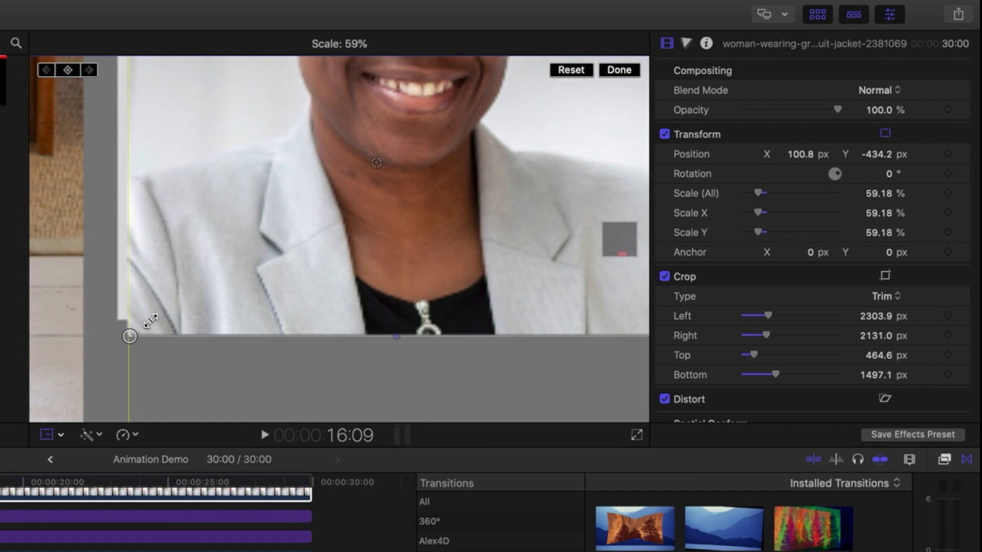
mouse_move(215, 266)
mouse_down()
mouse_move(200, 253)
mouse_move(213, 243)
mouse_move(205, 251)
mouse_up()
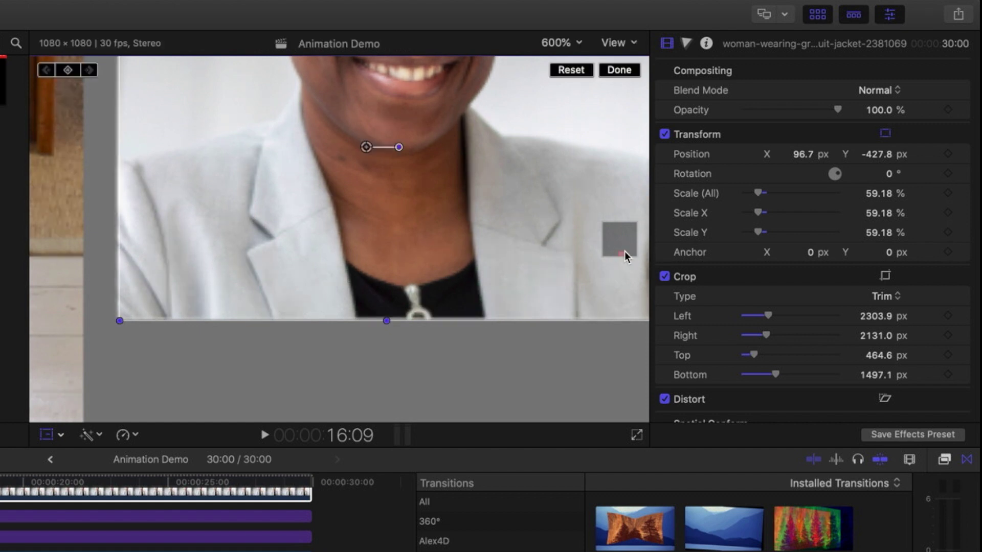
drag(625, 252, 628, 249)
mouse_move(224, 157)
mouse_down()
mouse_move(241, 145)
mouse_move(241, 161)
mouse_up()
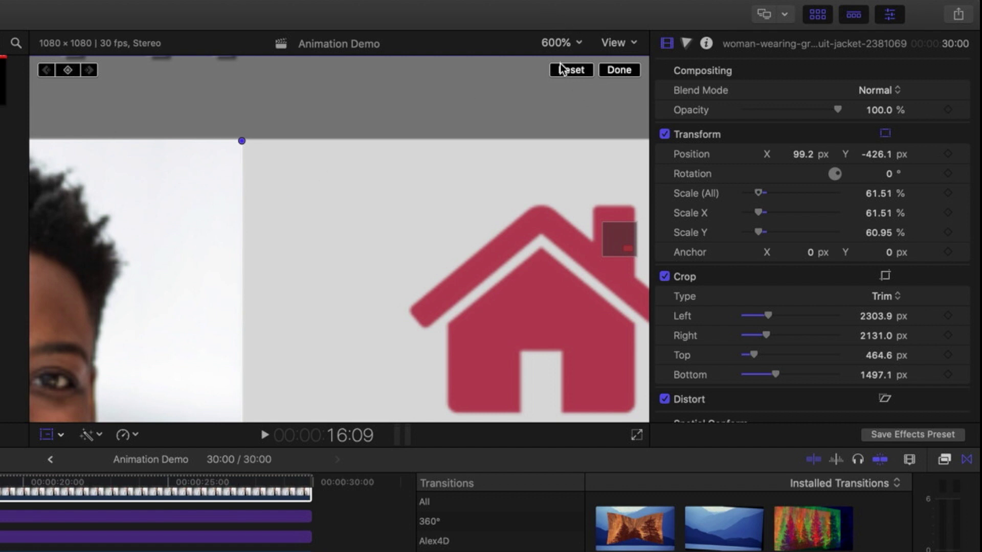
click(560, 41)
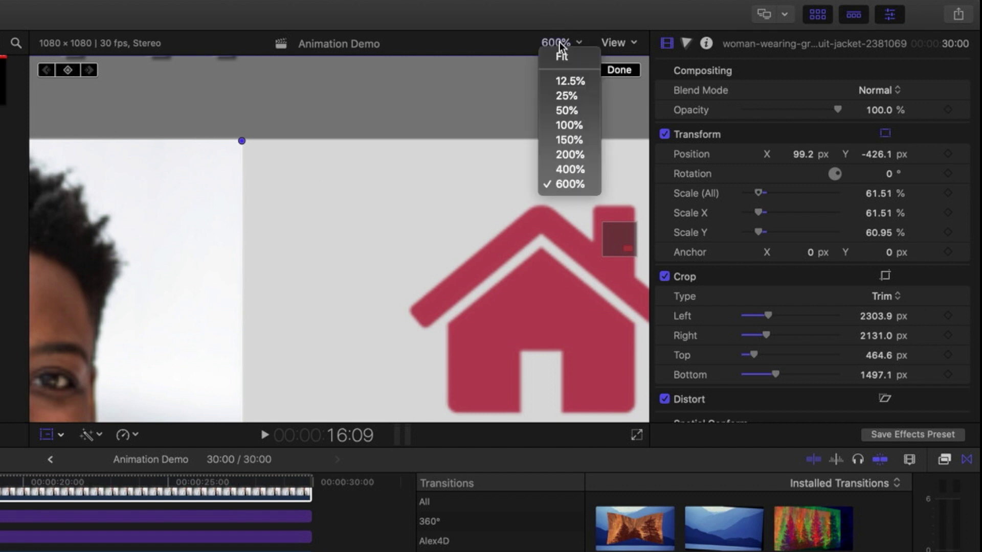
click(569, 169)
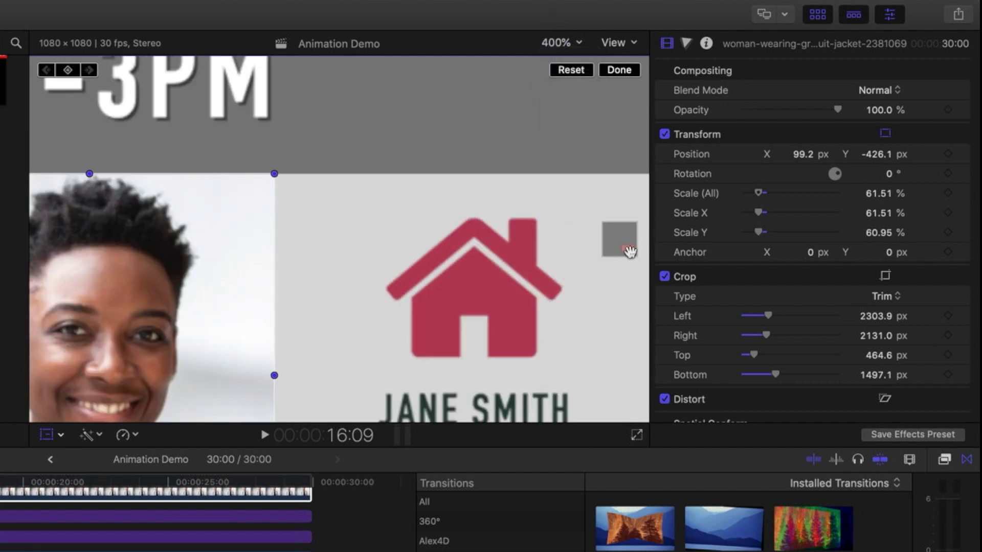
drag(629, 252, 625, 253)
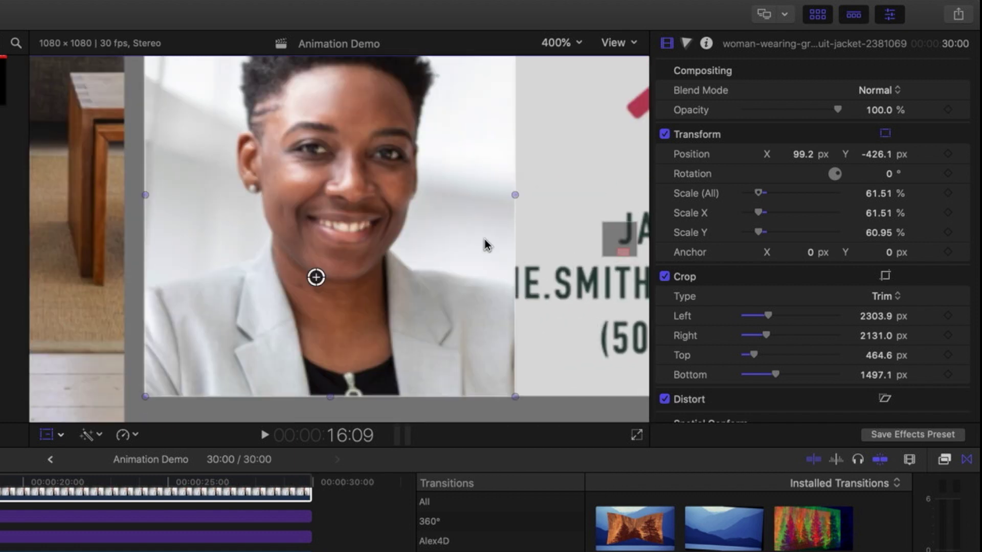
drag(306, 199, 314, 197)
drag(304, 198, 296, 198)
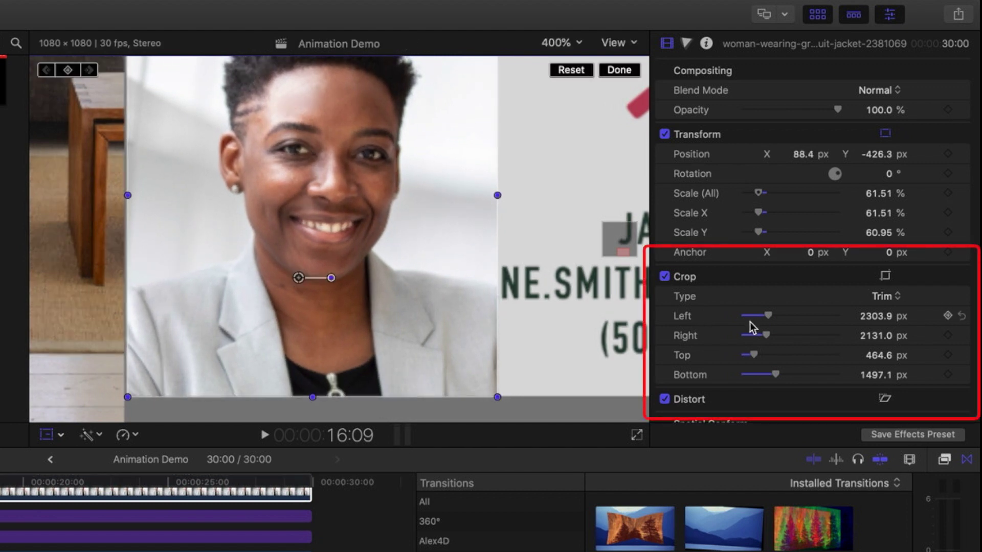
Step: Crop the headshot to Left 2425.6 and Right 2433.0, then fit the flyer in view
drag(768, 336, 740, 356)
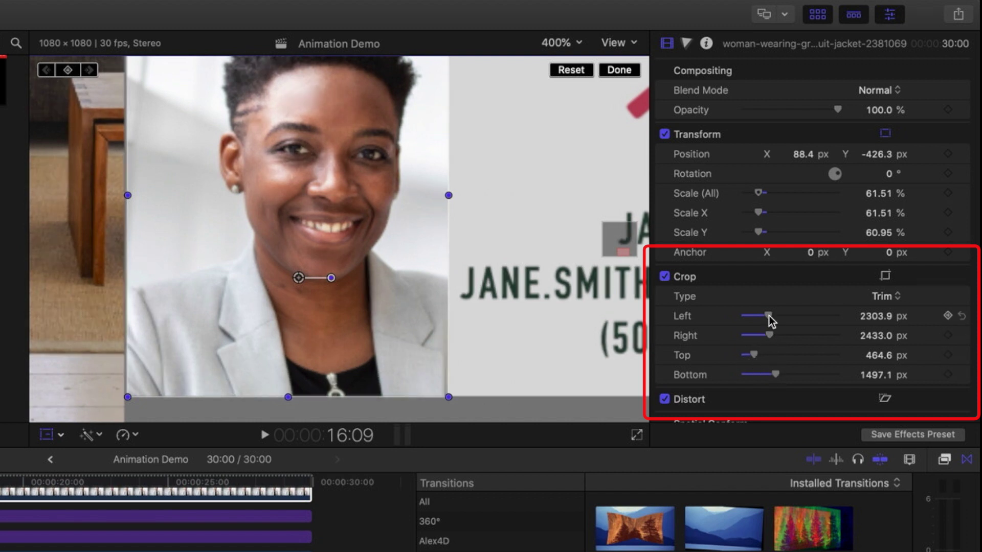
drag(768, 315, 768, 317)
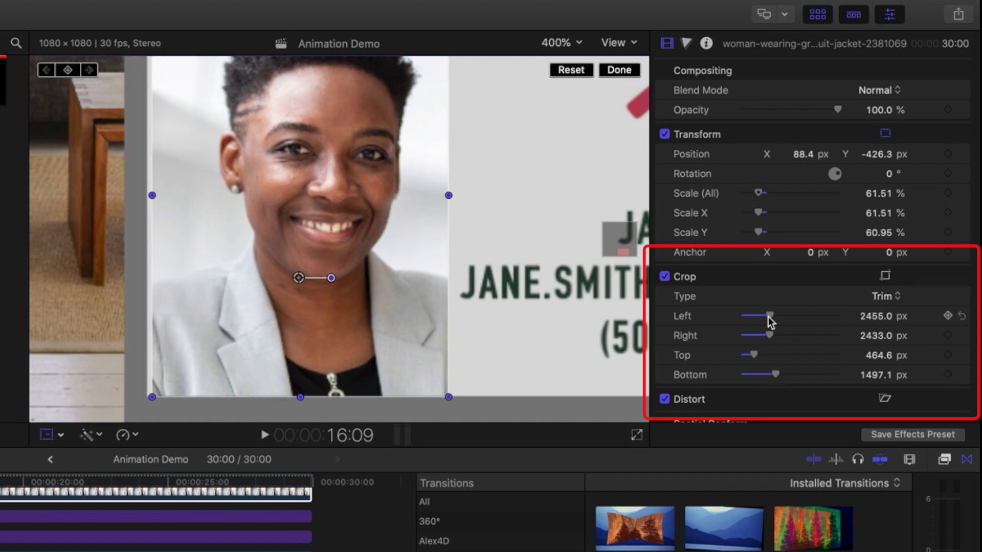
drag(873, 315, 874, 327)
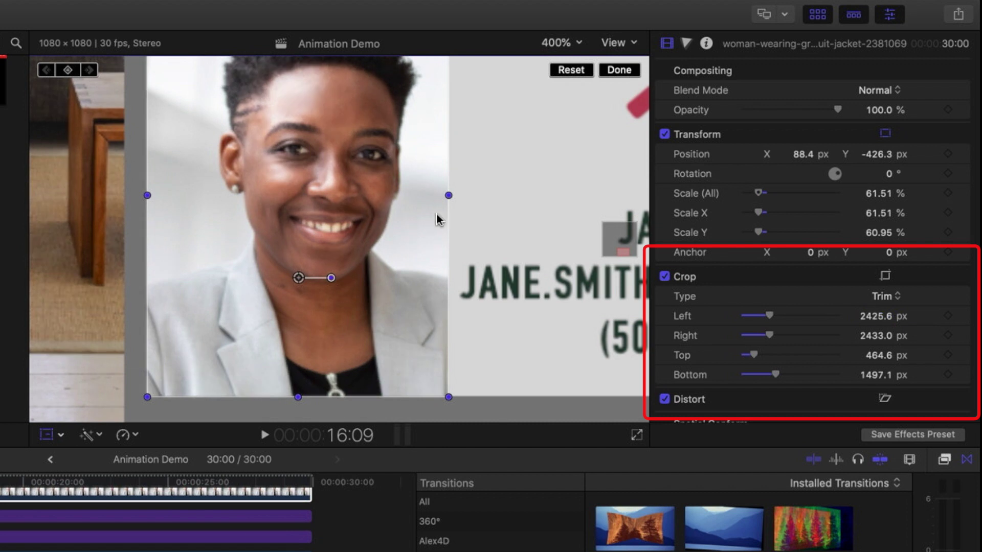
click(557, 42)
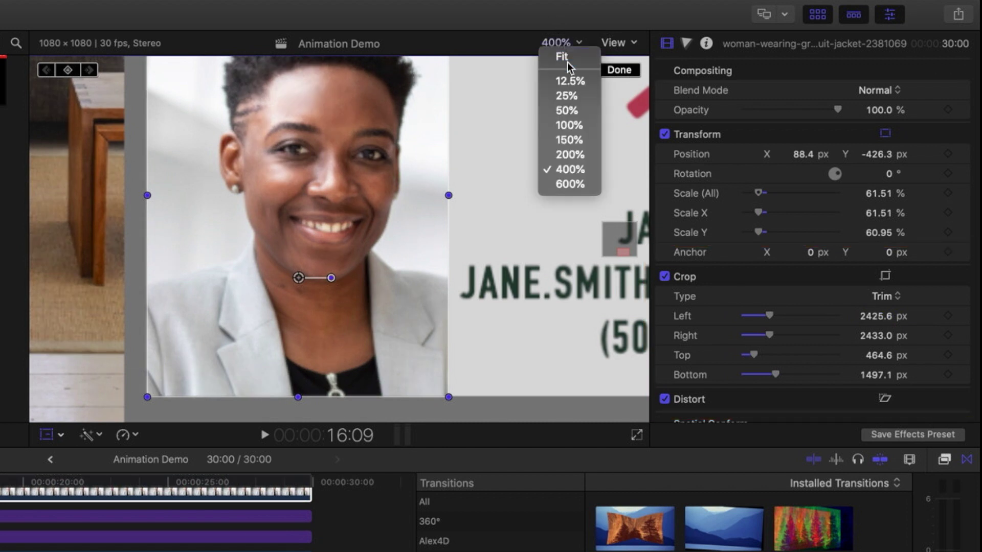
click(563, 57)
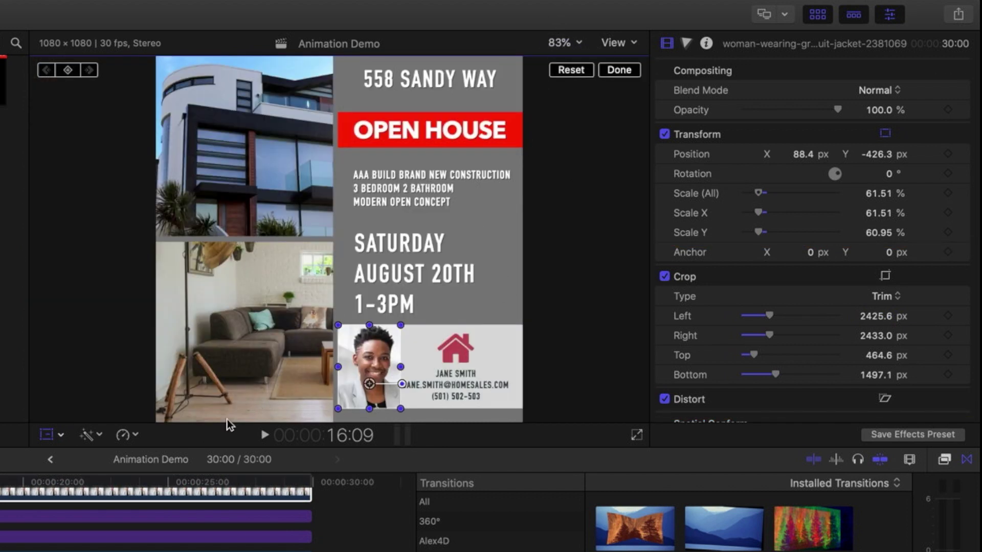
Step: Finish the headshot crop, show the mBehavior Basic titles, and switch to Safari
click(619, 70)
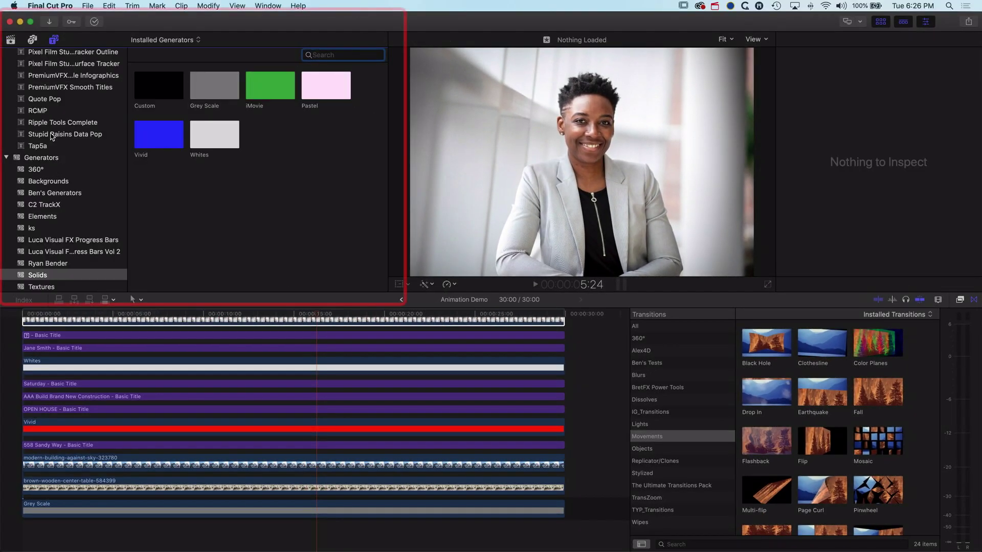
scroll(52, 137, up, 8)
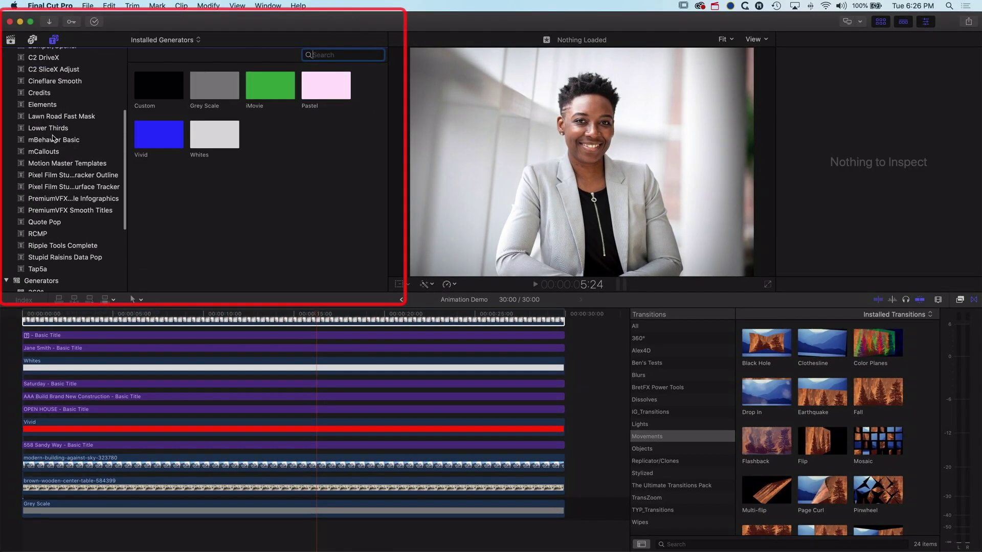
click(61, 211)
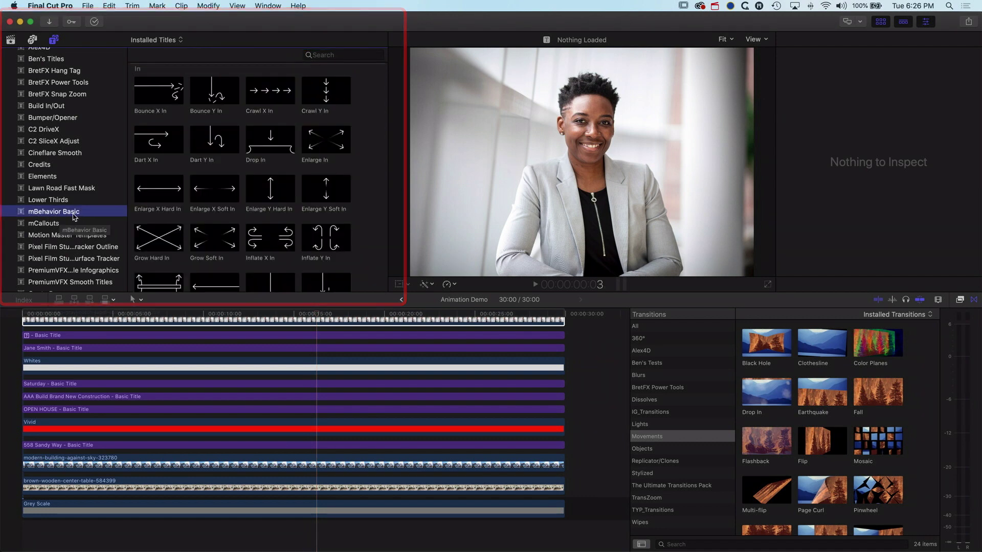
key(super+Tab)
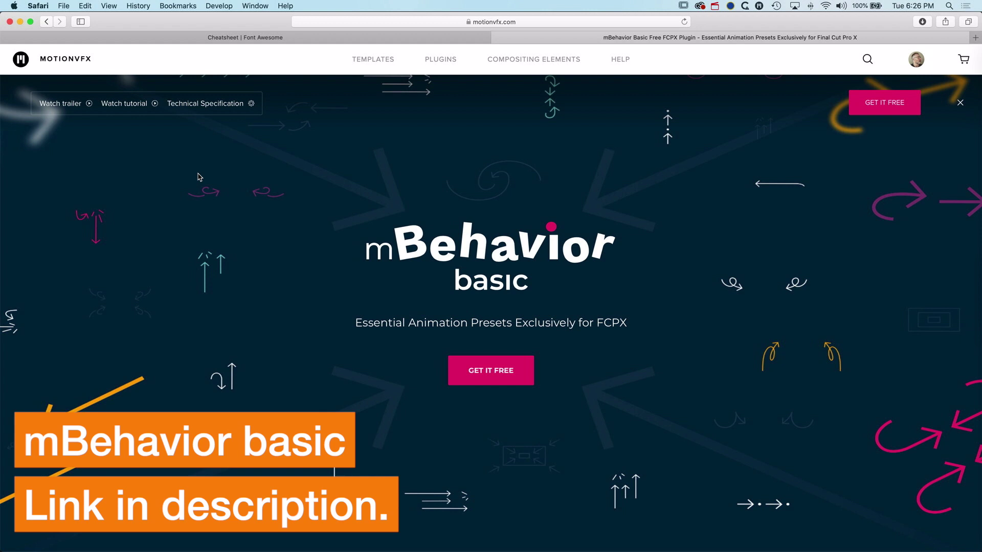
Step: Return from Safari's mBehavior Basic page to Final Cut Pro
key(super+Tab)
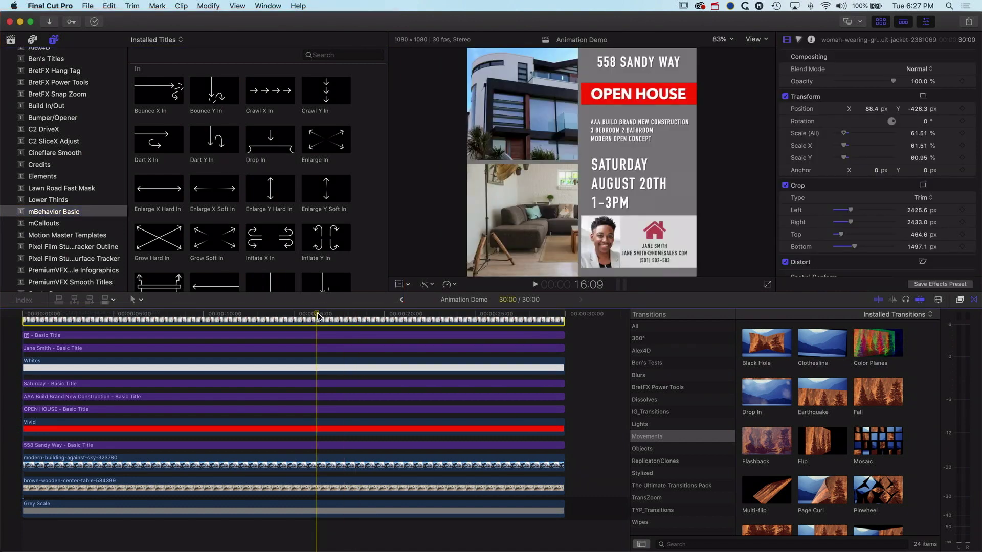
Step: Place the Bounce X In title above the living-room photo clip
drag(316, 314, 3, 316)
scroll(44, 332, up, 3)
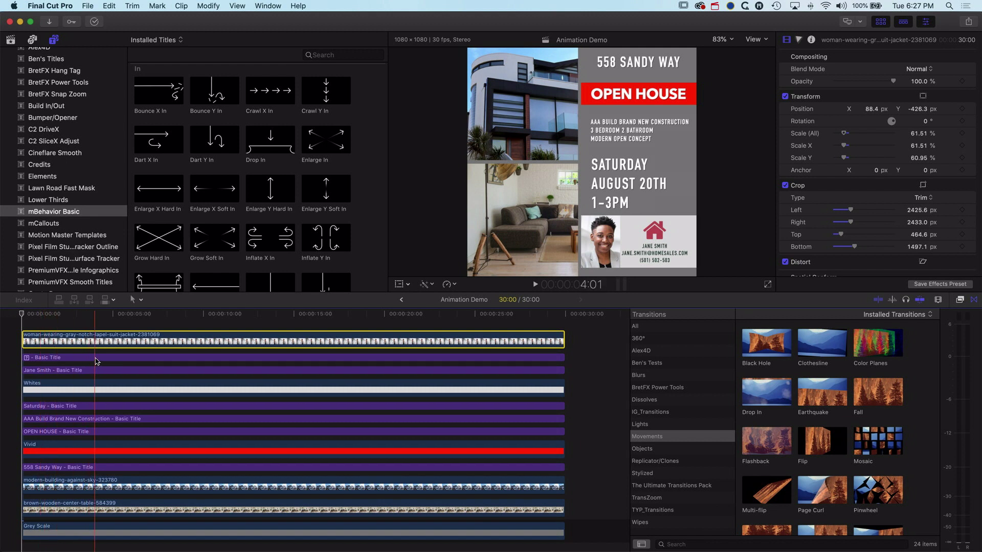
scroll(38, 476, up, 1)
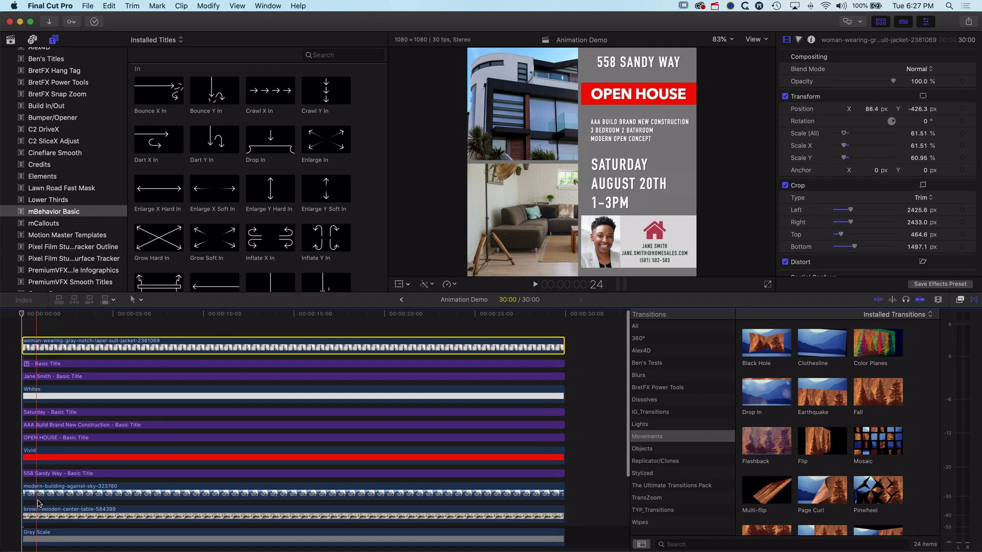
click(34, 518)
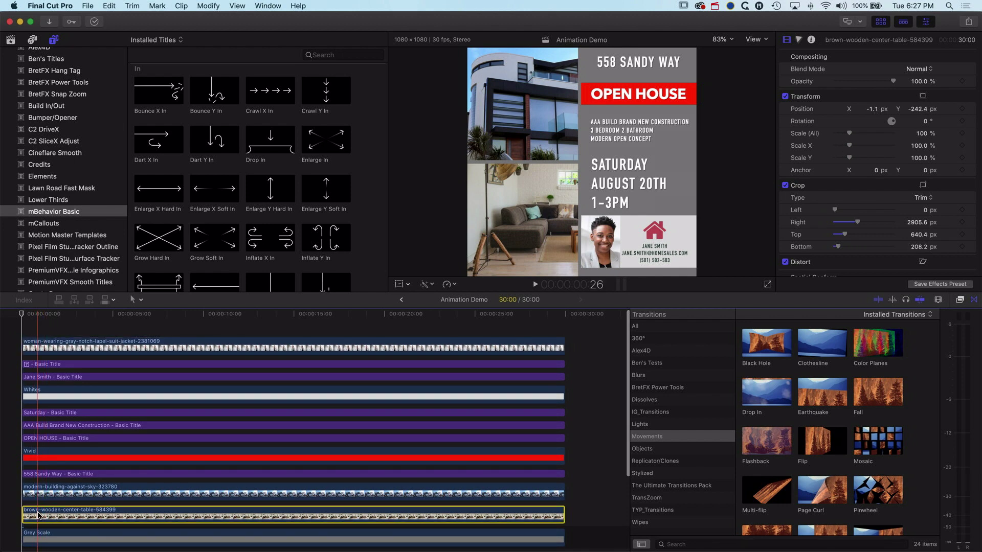
key(v)
key(v)
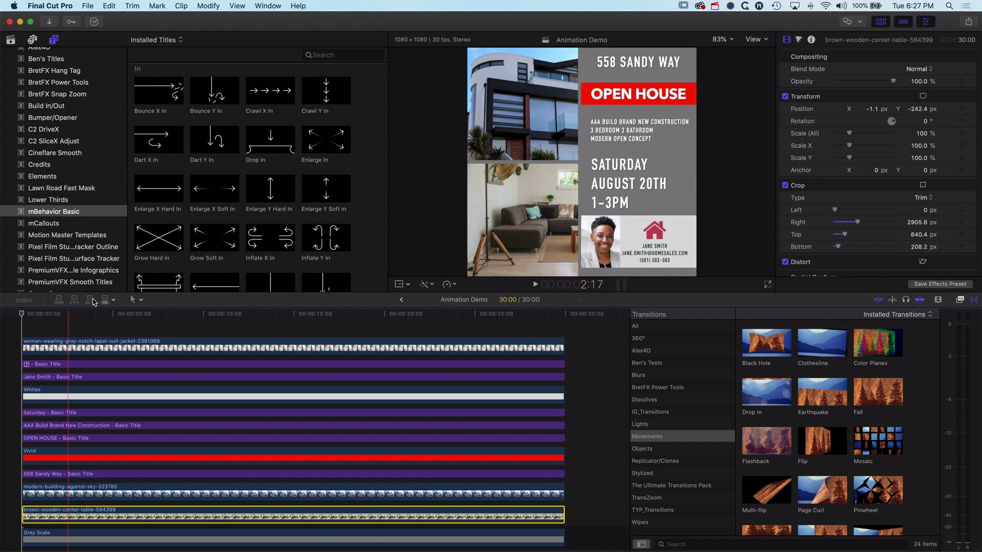
click(151, 103)
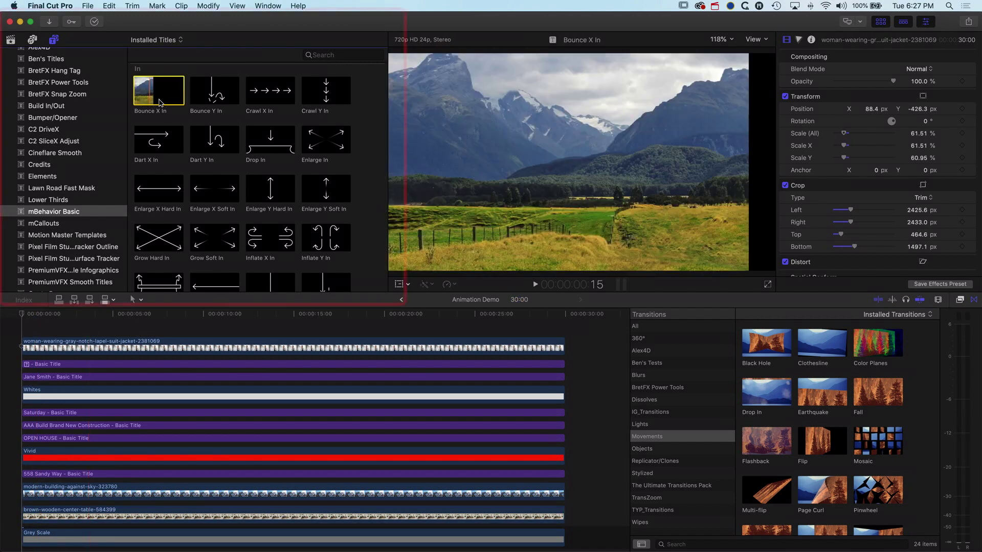
drag(154, 98, 25, 504)
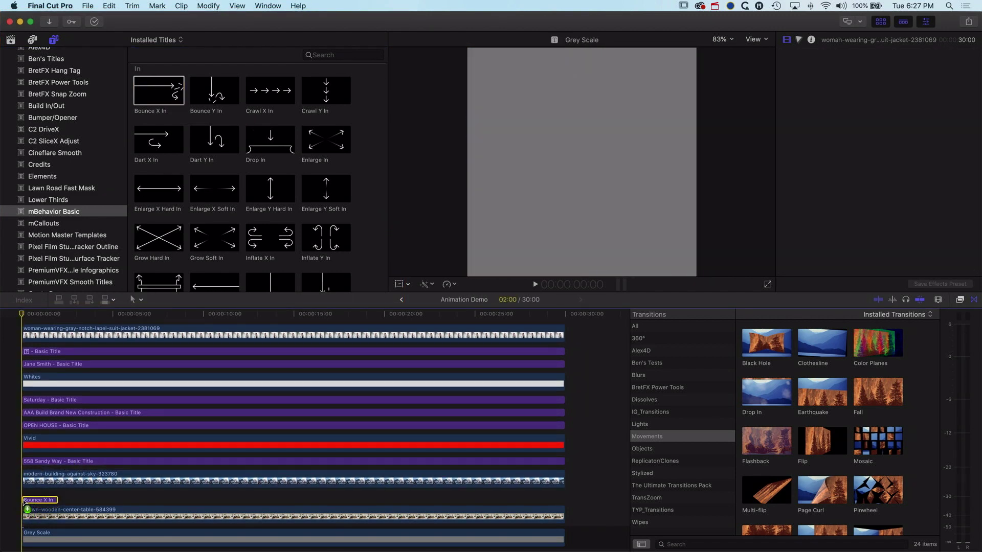
Step: Preview the Bounce X In animation from the first frame
click(31, 315)
click(24, 311)
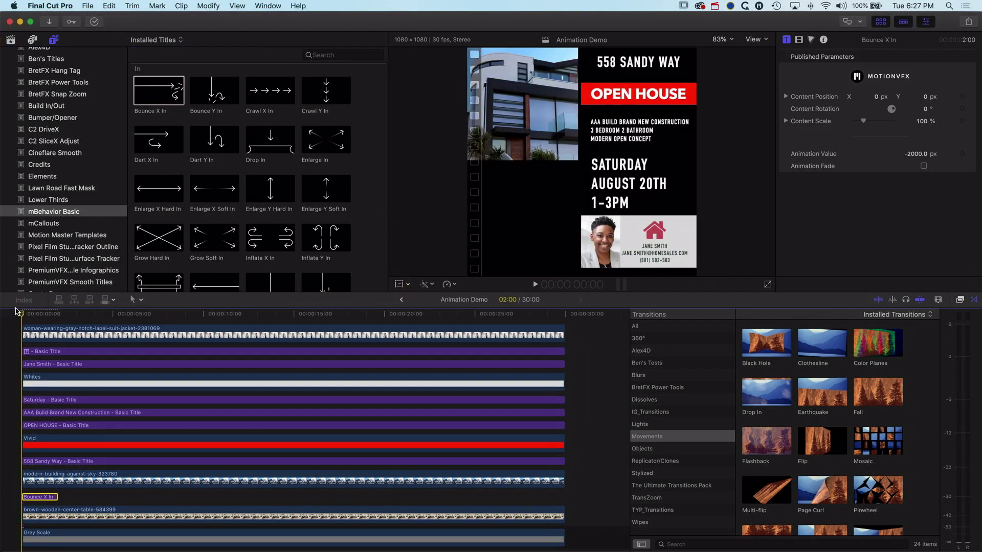
key(space)
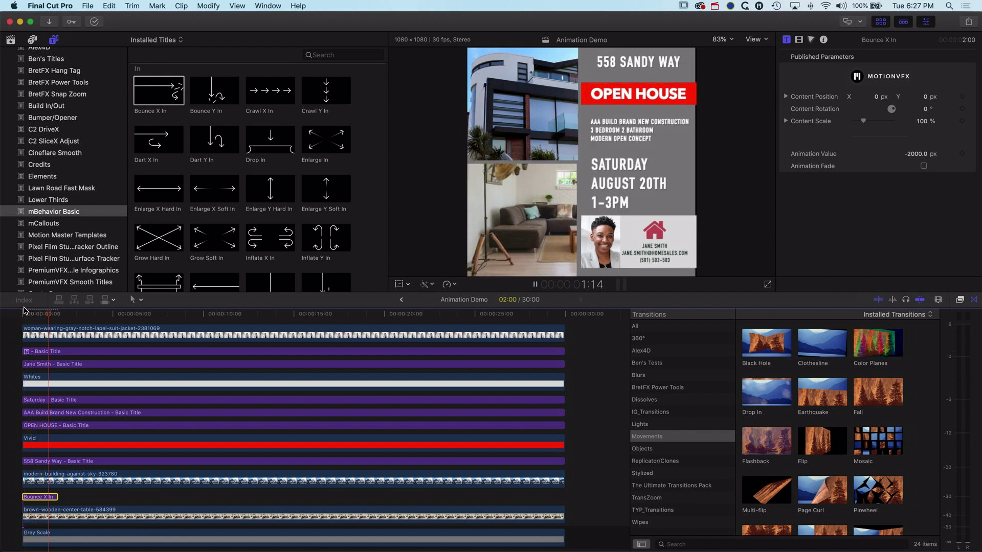
key(space)
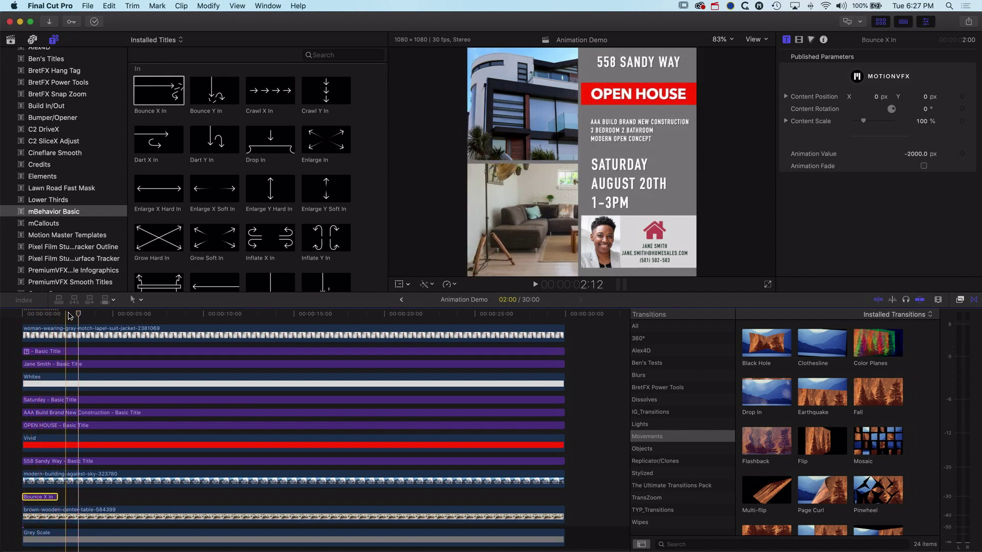
click(1, 317)
key(space)
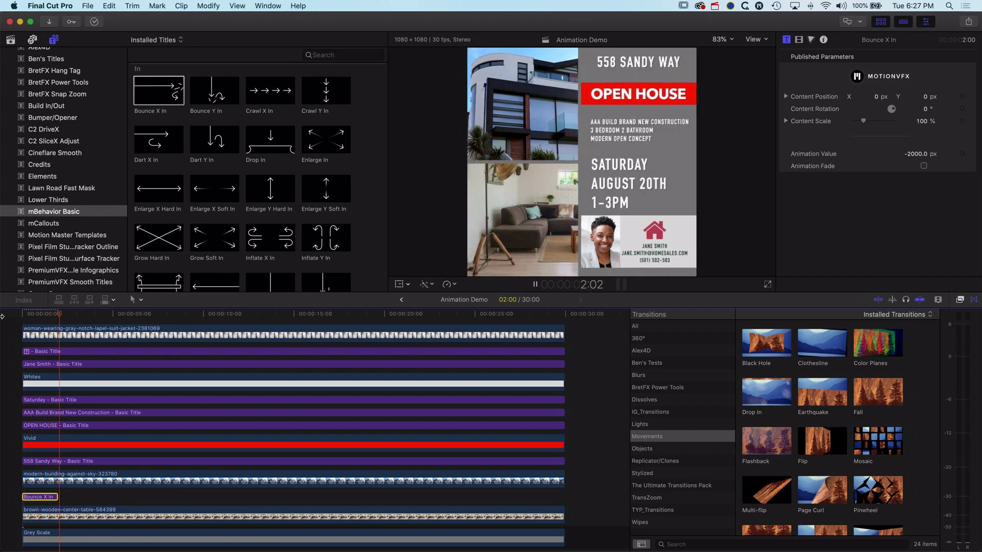
key(space)
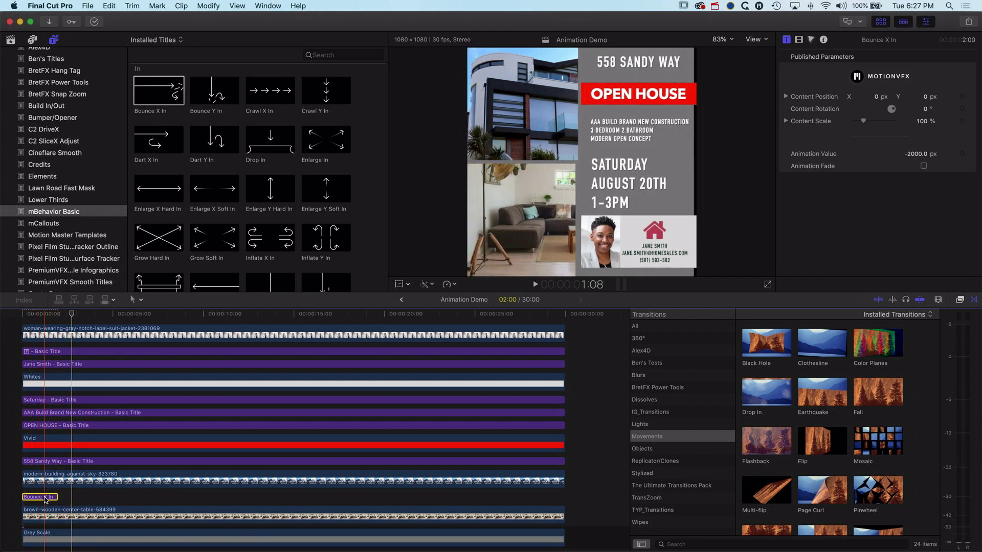
Step: Combine the title and living-room photo into compound clip 'Animation Demo Clip'
super+click(50, 517)
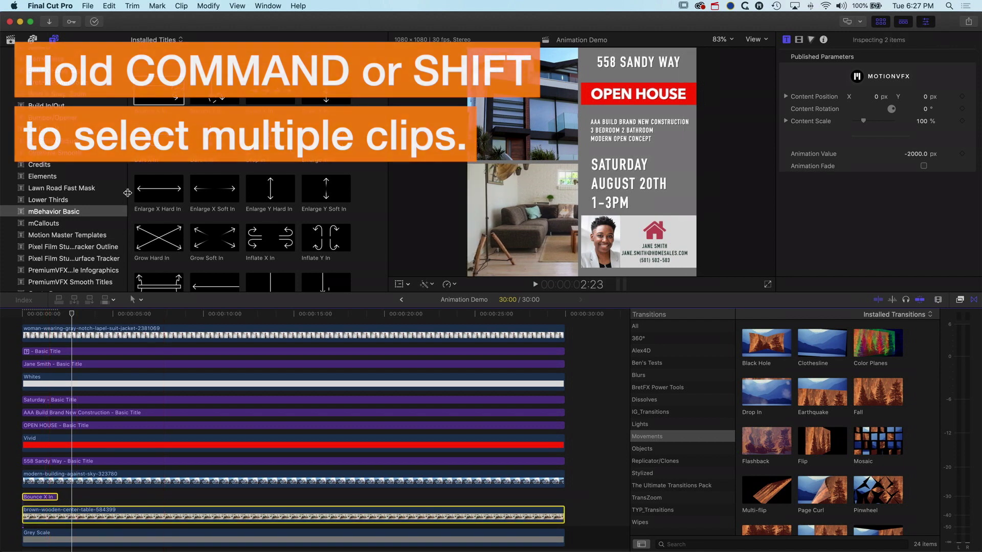
click(87, 6)
mouse_move(95, 19)
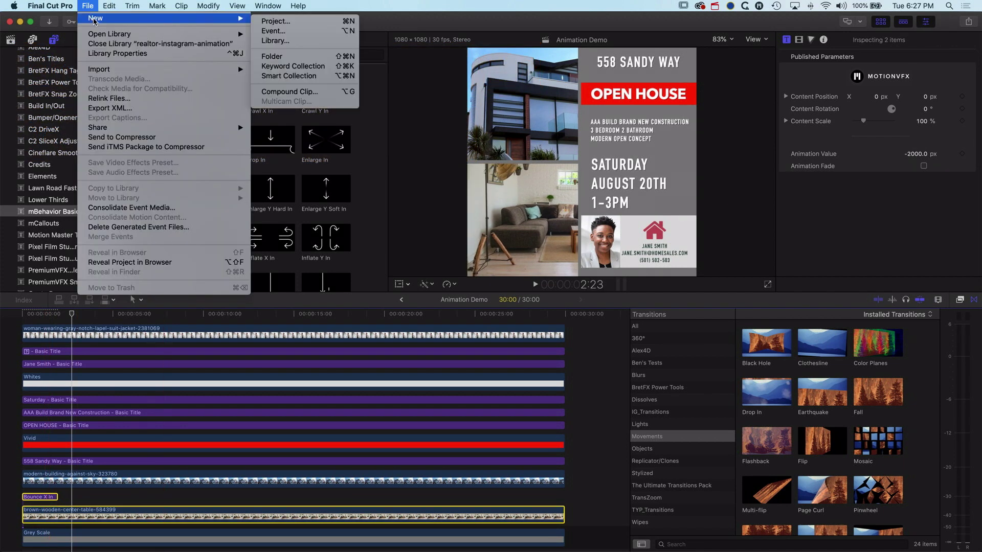
click(285, 94)
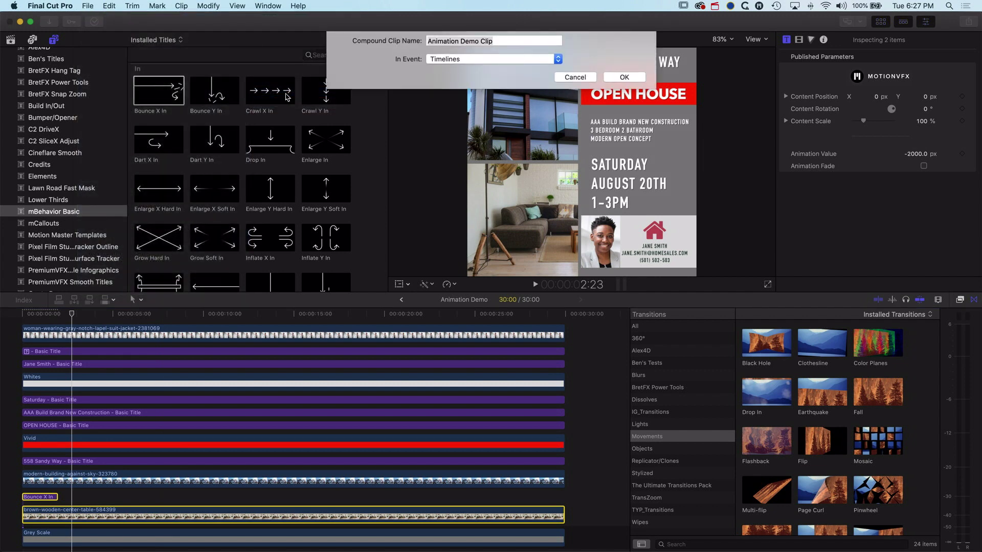
click(625, 77)
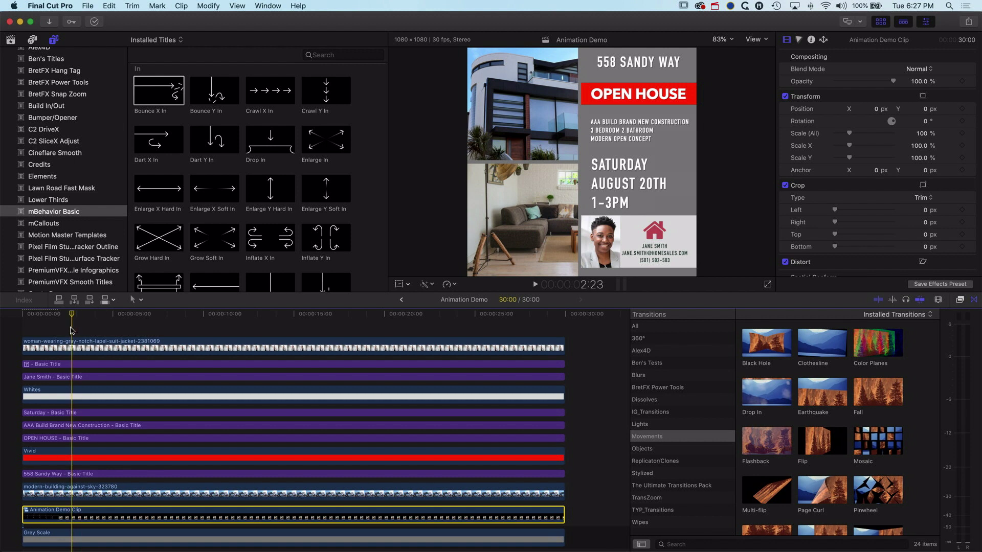
drag(73, 314, 22, 314)
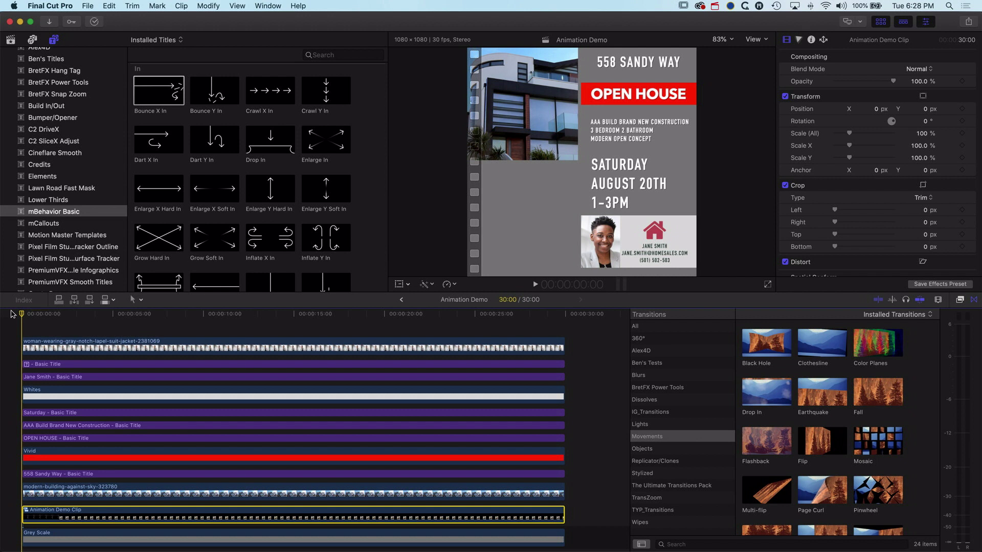
Step: Trim the modern-building clip so it starts later
key(space)
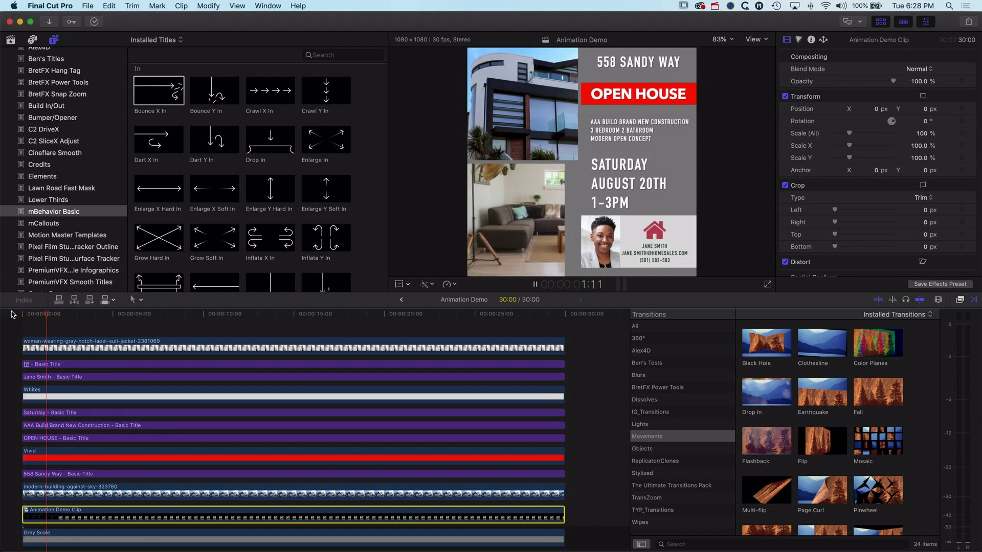
key(space)
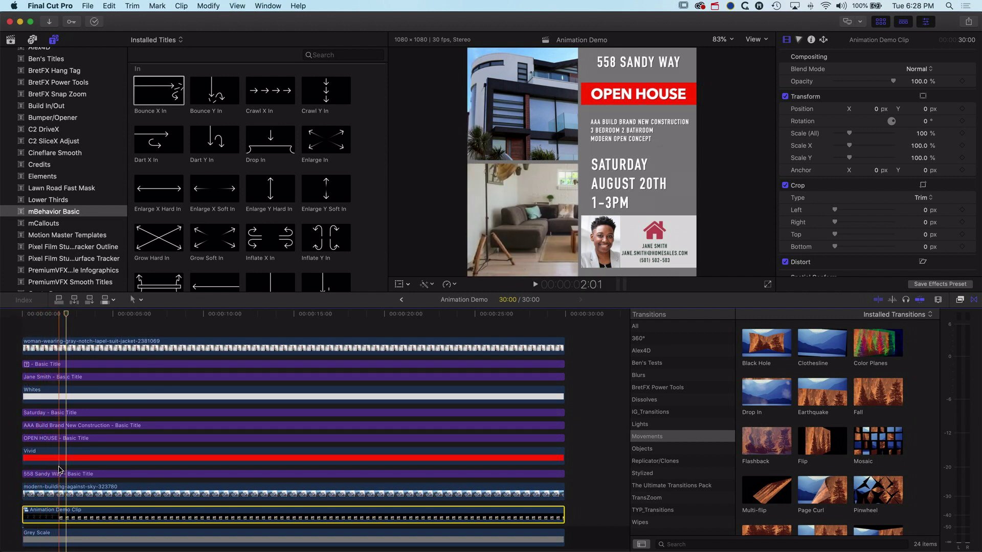
click(41, 492)
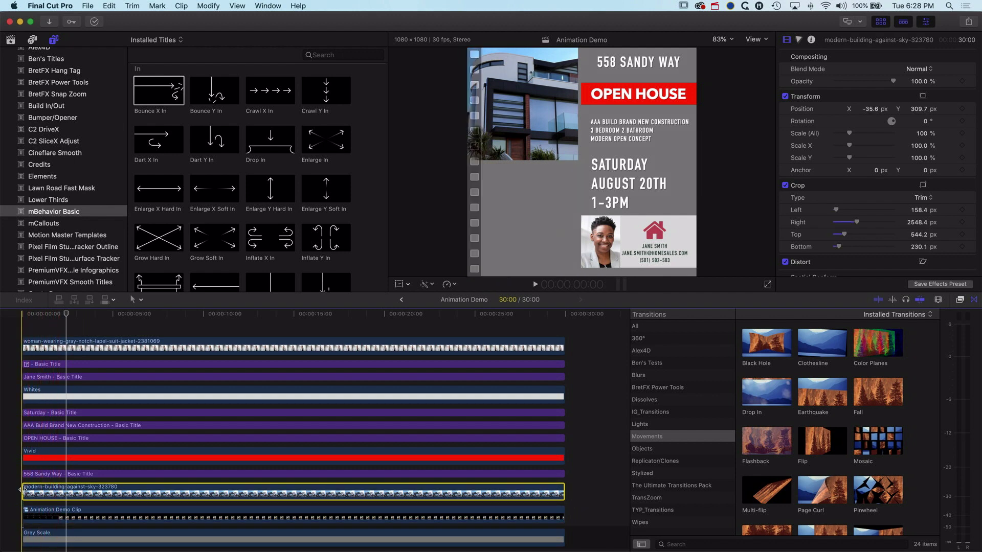
drag(24, 491, 46, 494)
key(space)
click(79, 493)
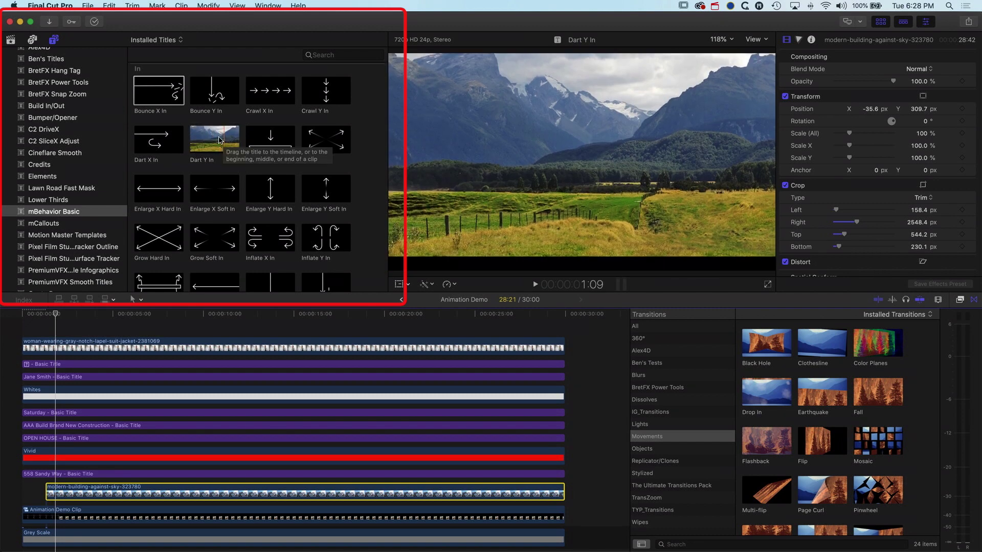
Step: Add the Dart Y In title at the building clip's start and preview it
drag(219, 140, 49, 480)
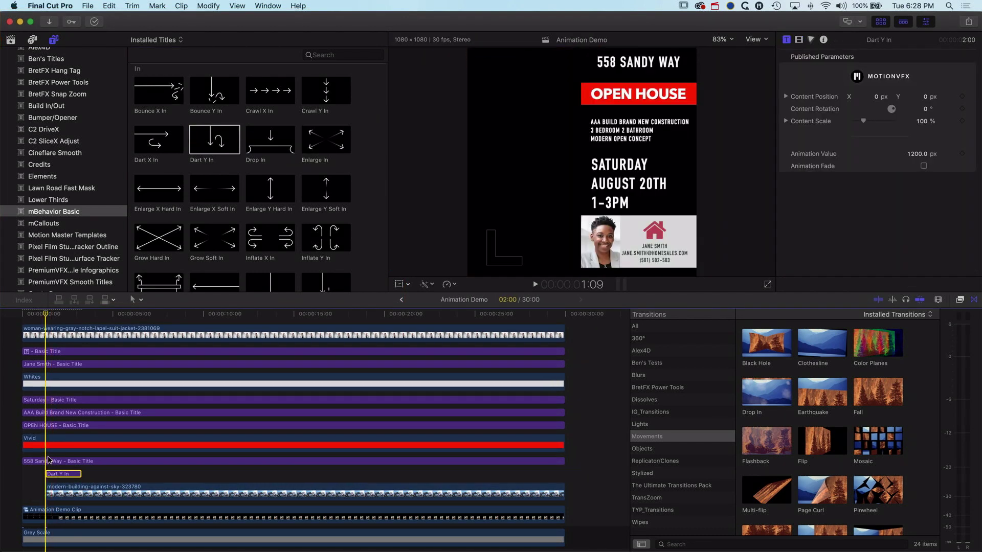
key(space)
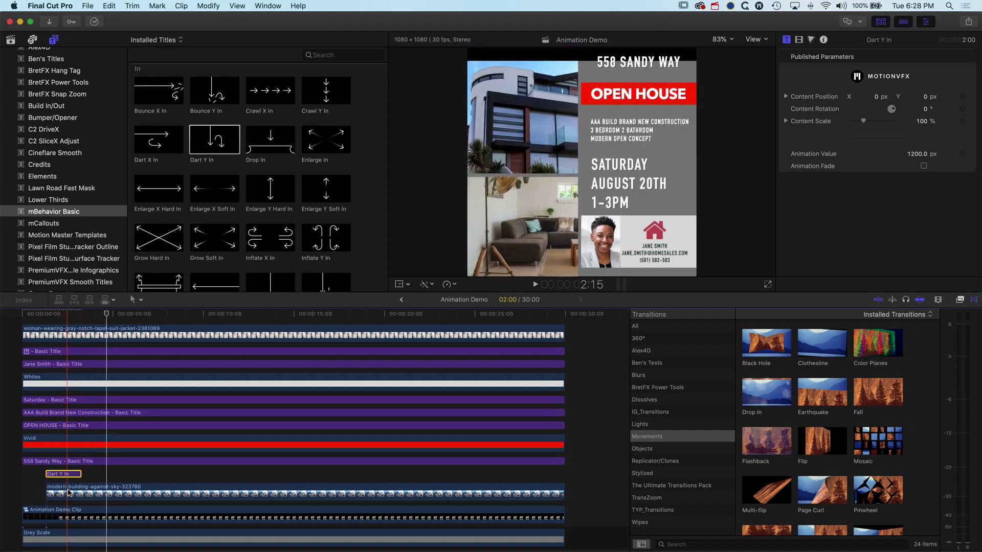
super+click(65, 490)
key(space)
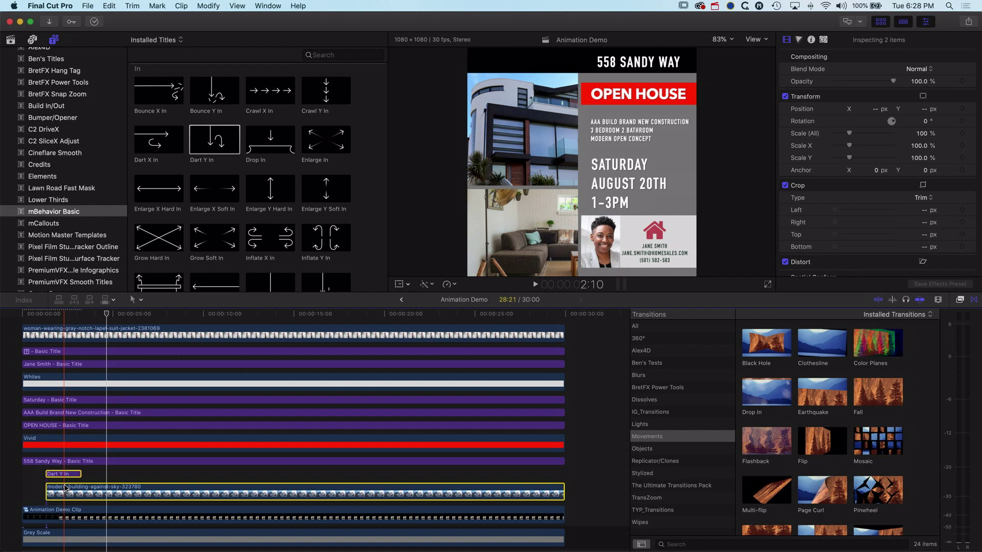
Step: Combine the building clip and Dart Y In into 'Animation Demo Clip 1' and play it back
click(83, 4)
mouse_move(90, 18)
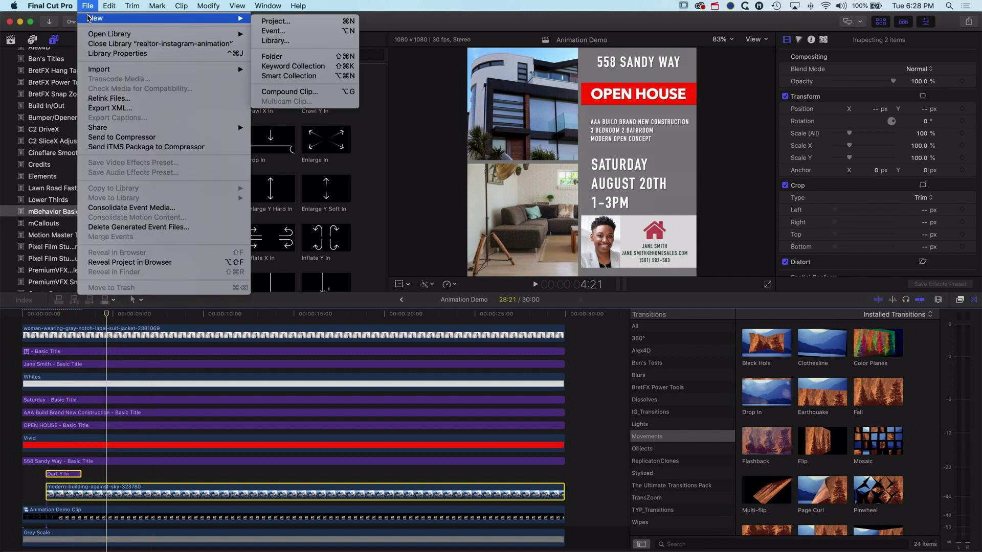
click(280, 94)
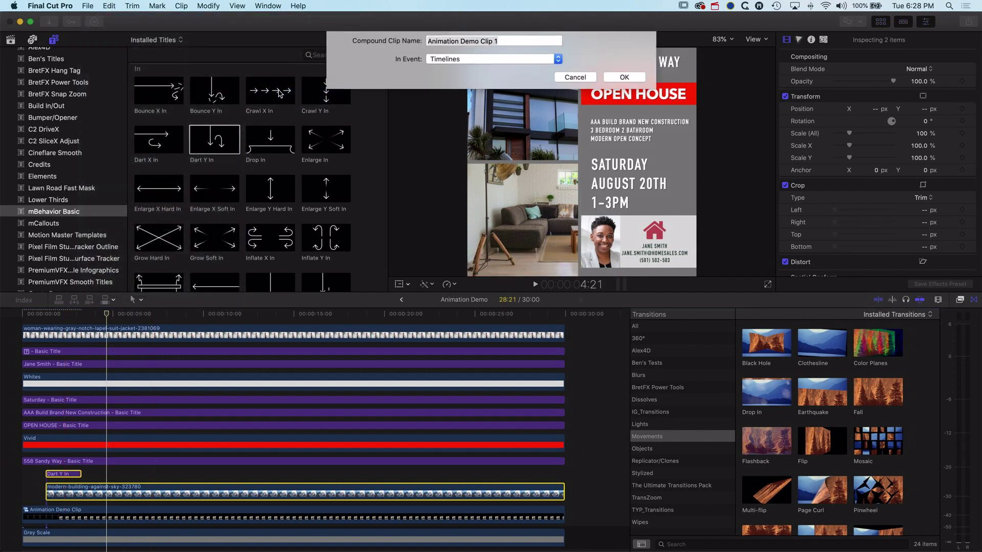
click(624, 78)
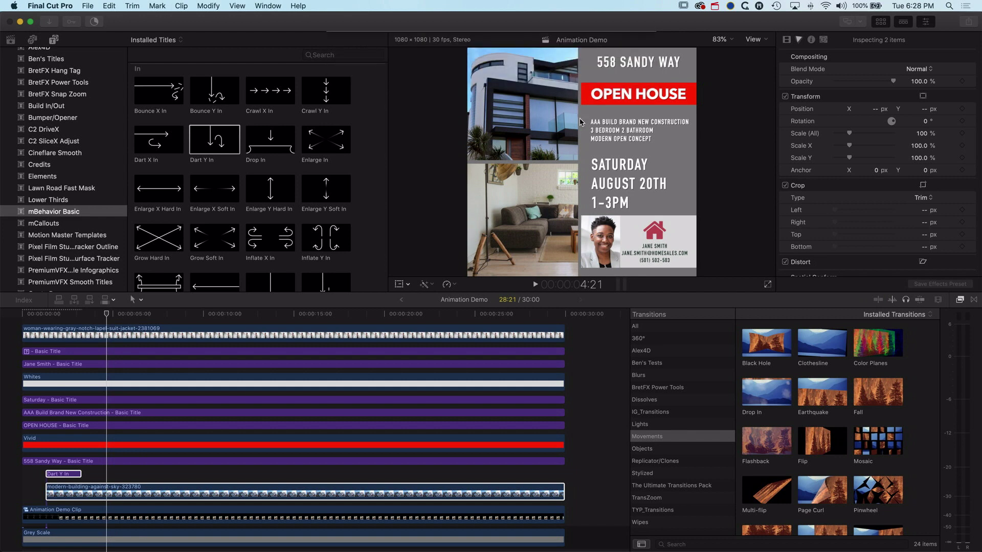
drag(107, 315, 1, 315)
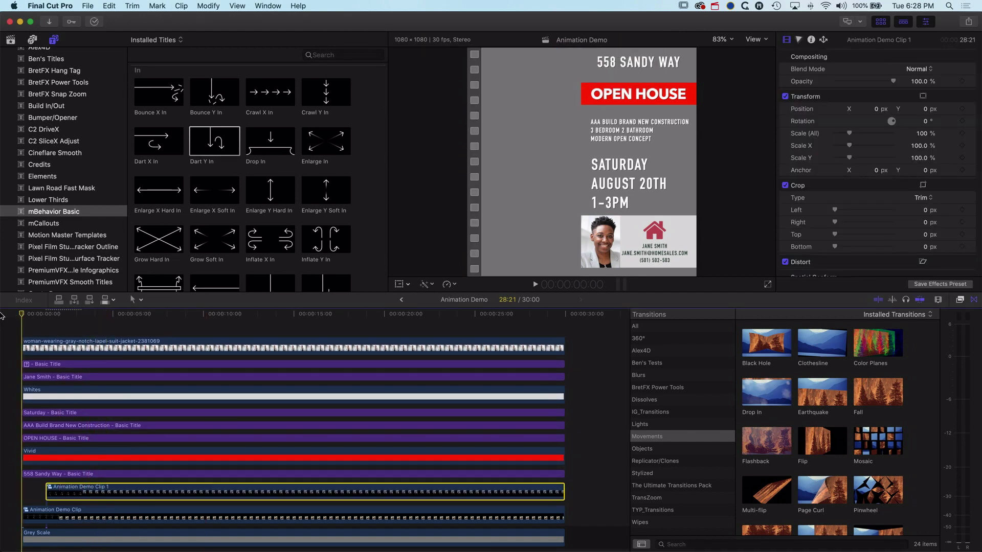
key(space)
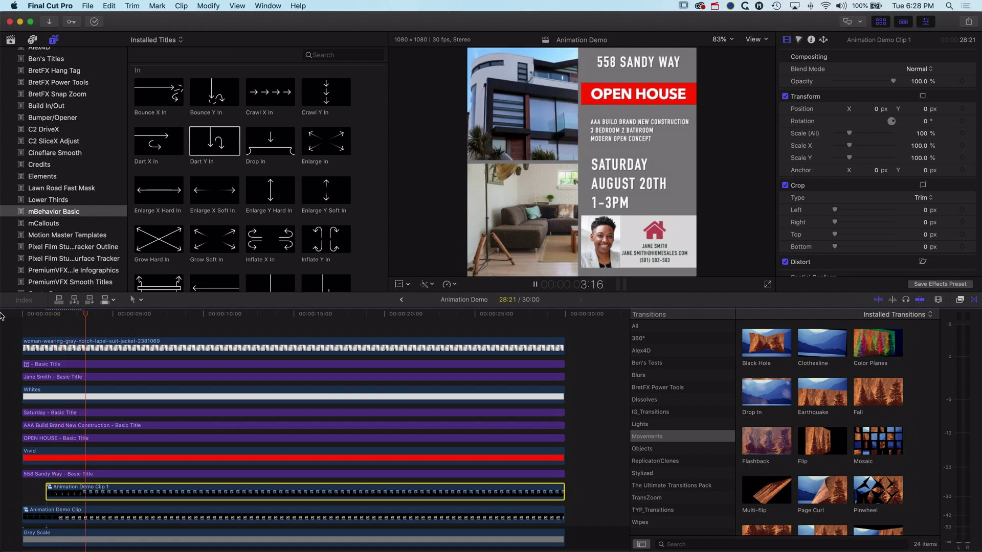
key(space)
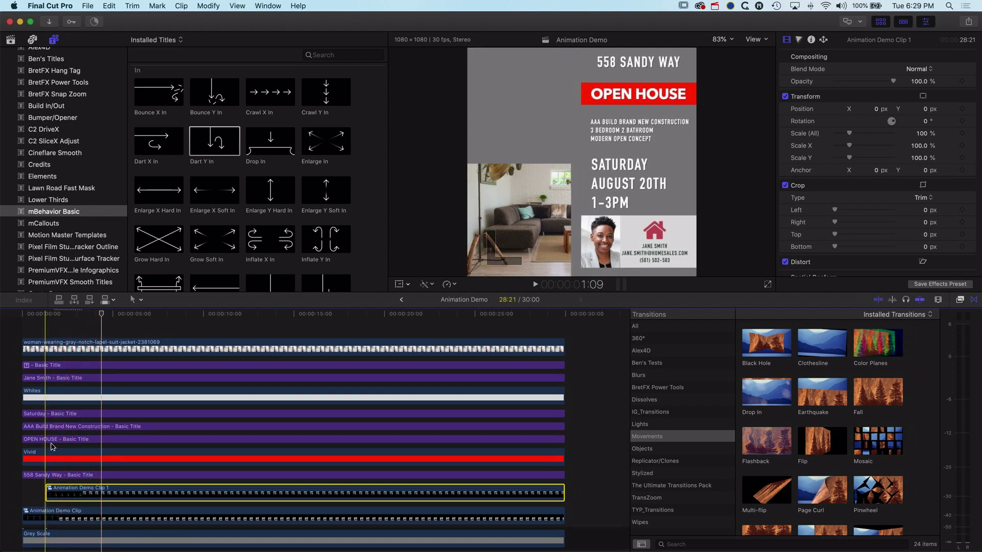
click(41, 476)
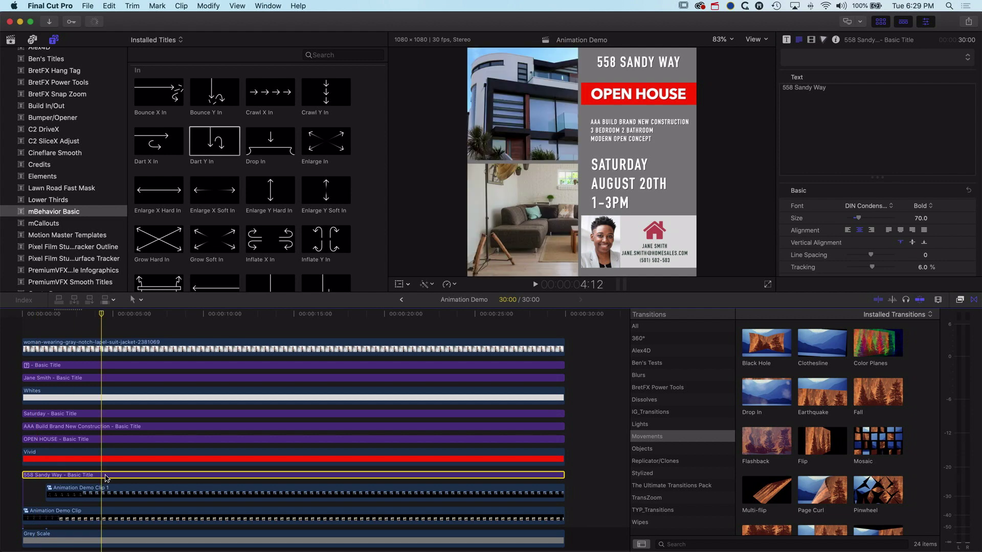
click(24, 475)
drag(24, 475, 71, 475)
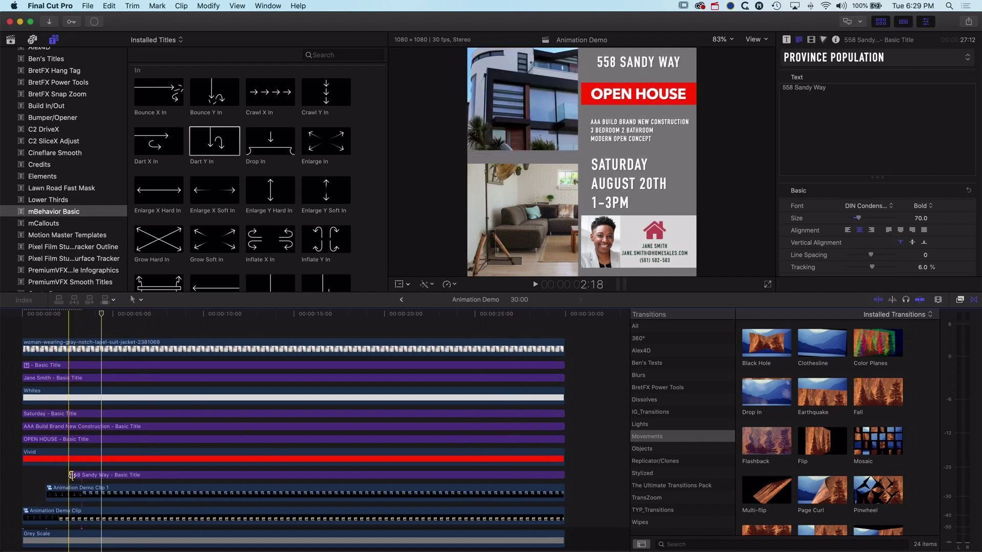
key(super+t)
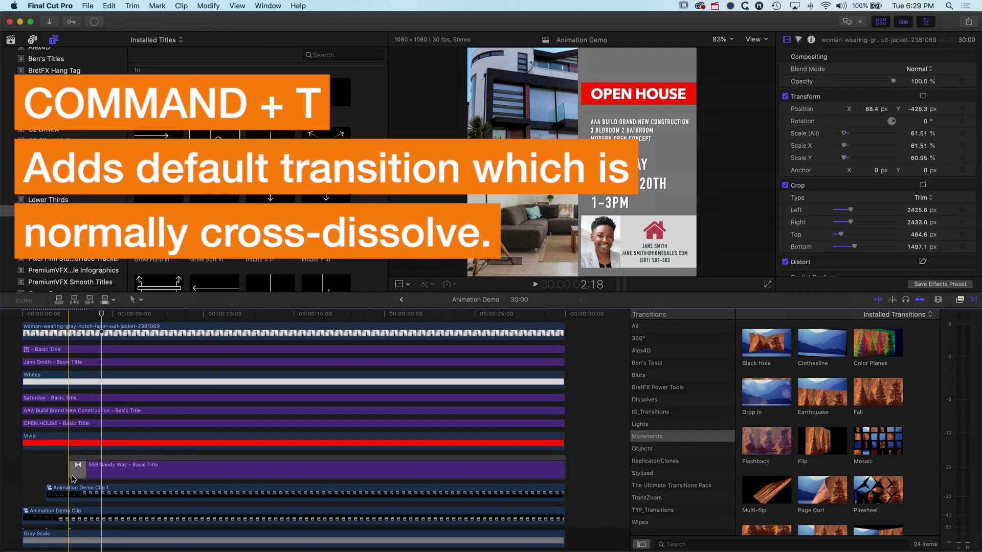
key(space)
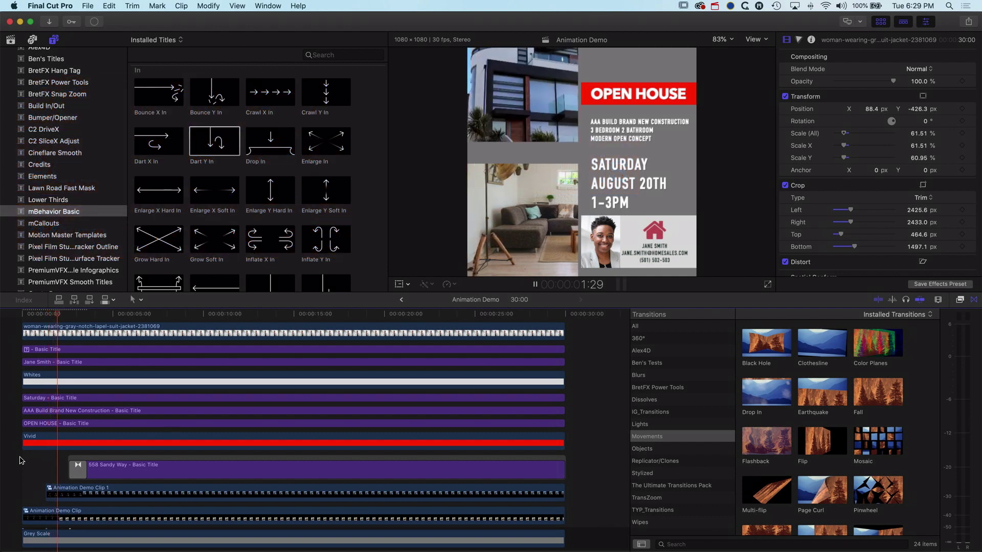
key(space)
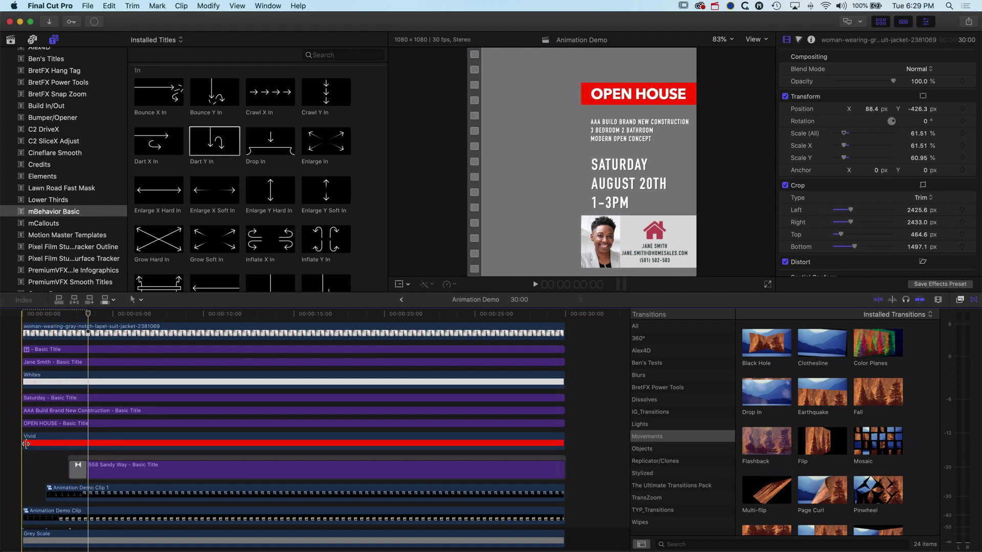
Step: Trim Vivid and OPEN HOUSE to start at the playhead and compound them as 'Animation Demo Clip 2'
drag(24, 442, 88, 443)
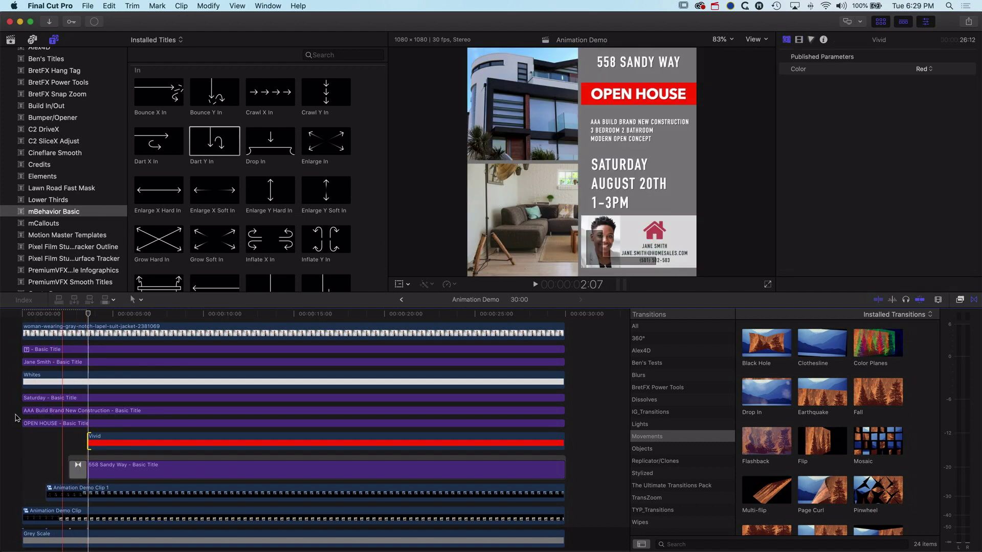
drag(24, 423, 90, 436)
super+click(103, 442)
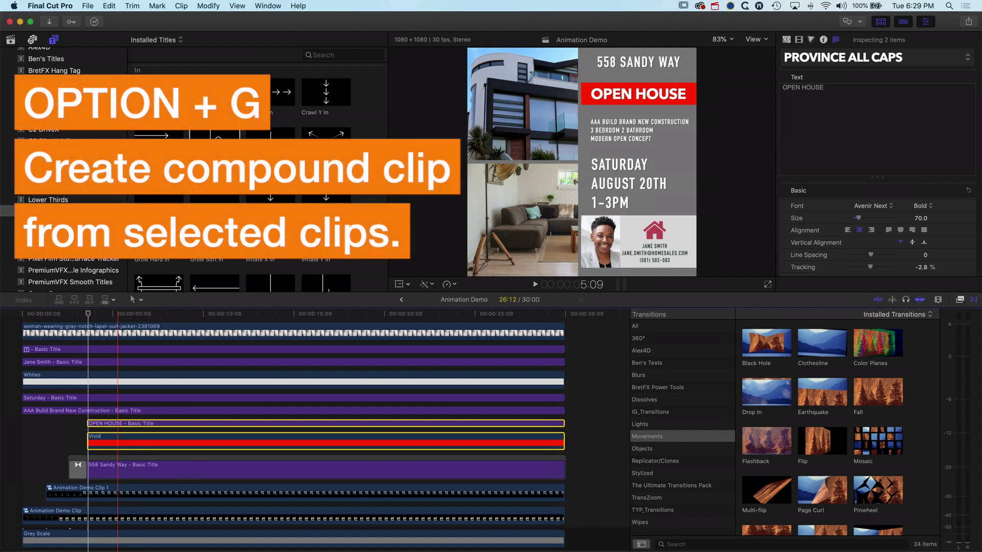
key(alt+g)
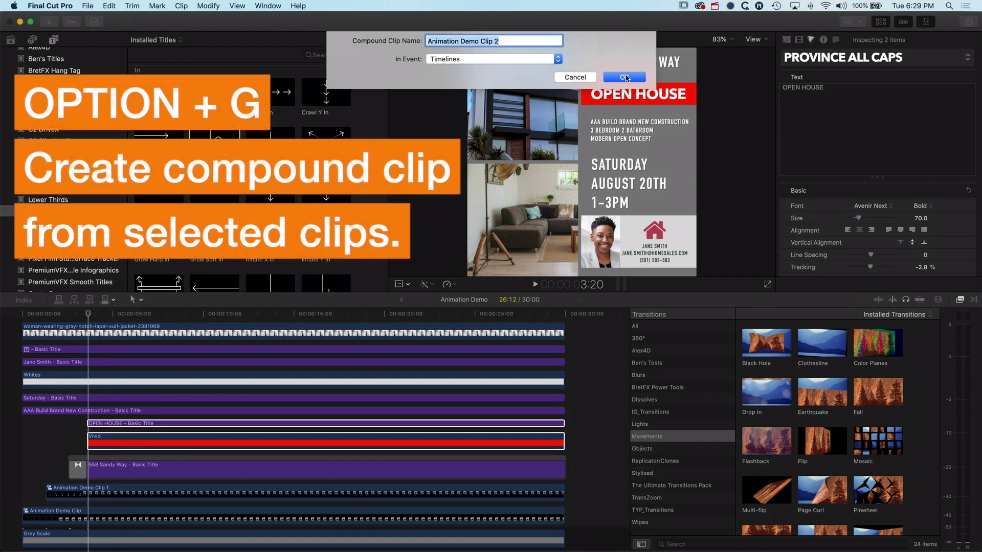
click(624, 77)
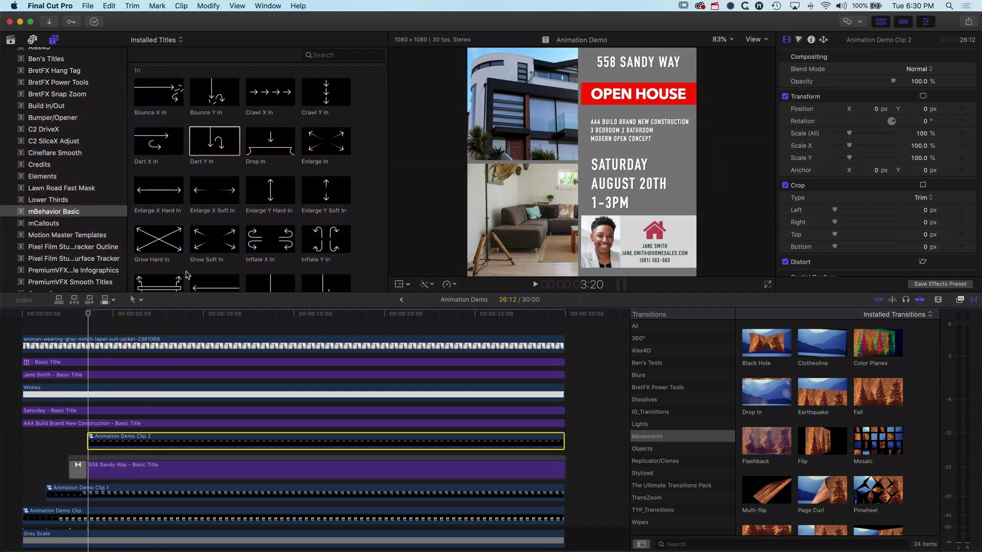
Step: Place the mBehavior Linear Move X In title above Animation Demo Clip 2 and preview the slide-in
scroll(195, 268, up, 2)
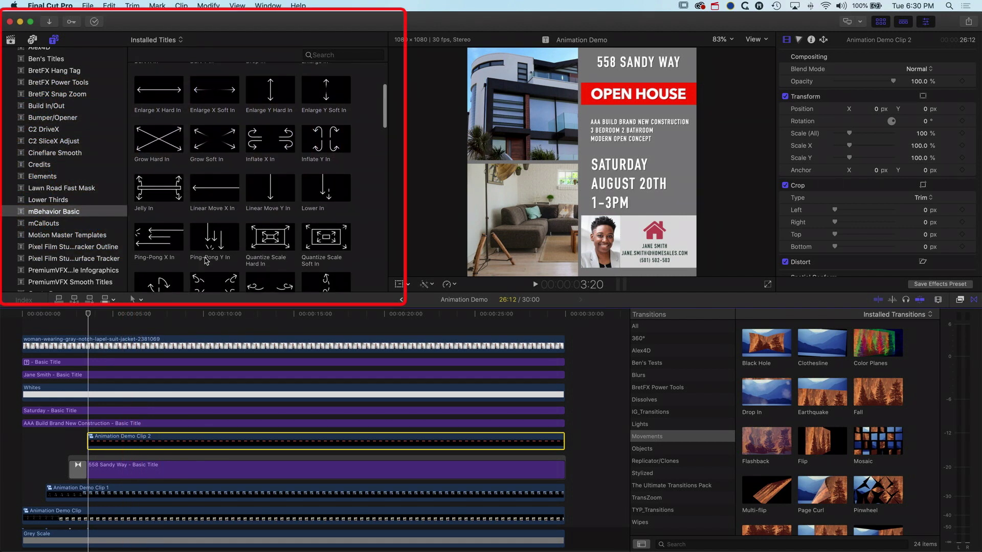
scroll(205, 261, down, 5)
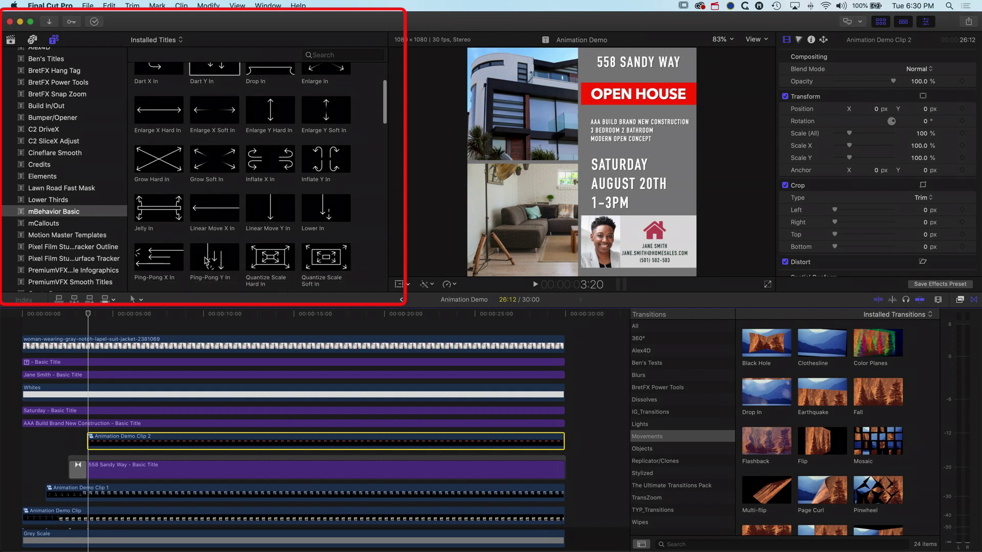
scroll(205, 261, down, 1)
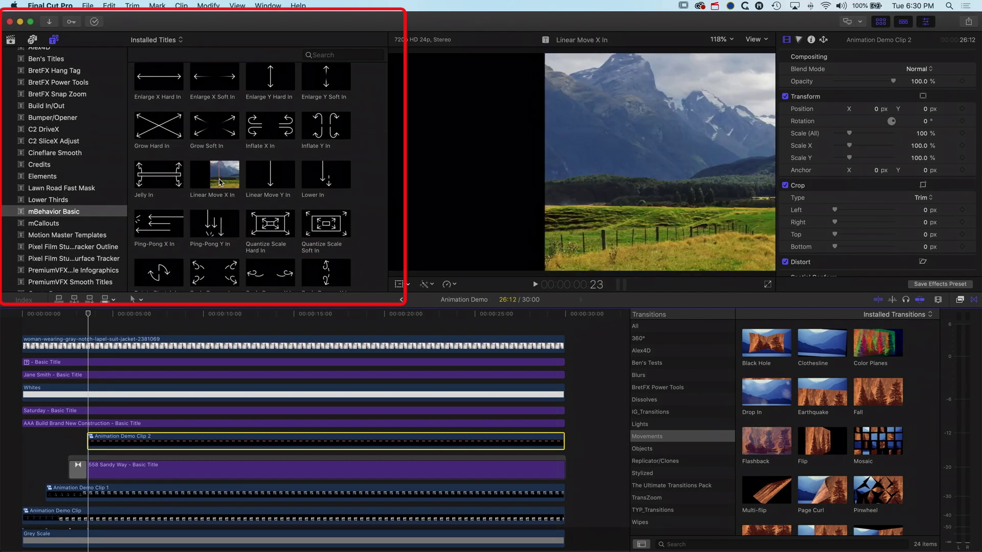
drag(219, 183, 107, 417)
drag(96, 426, 87, 425)
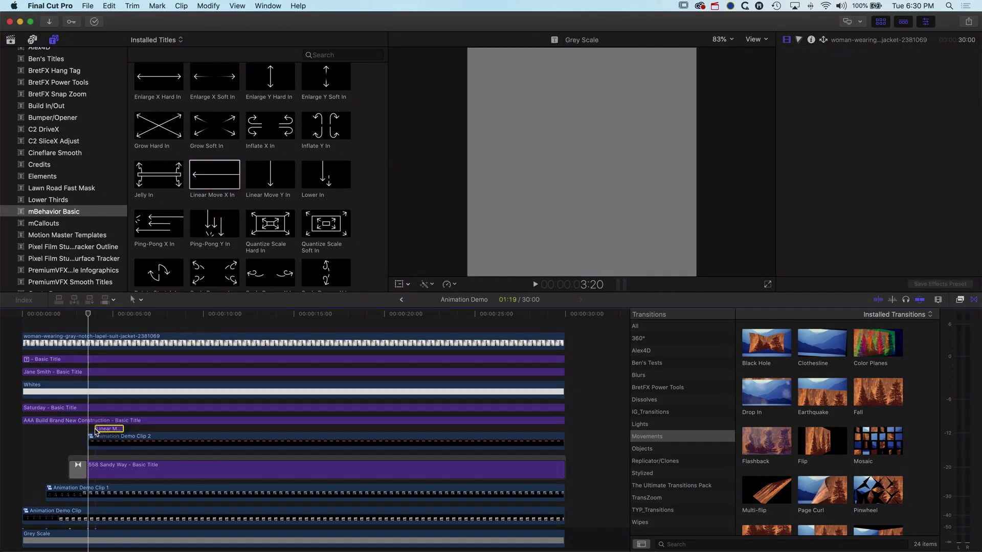
key(space)
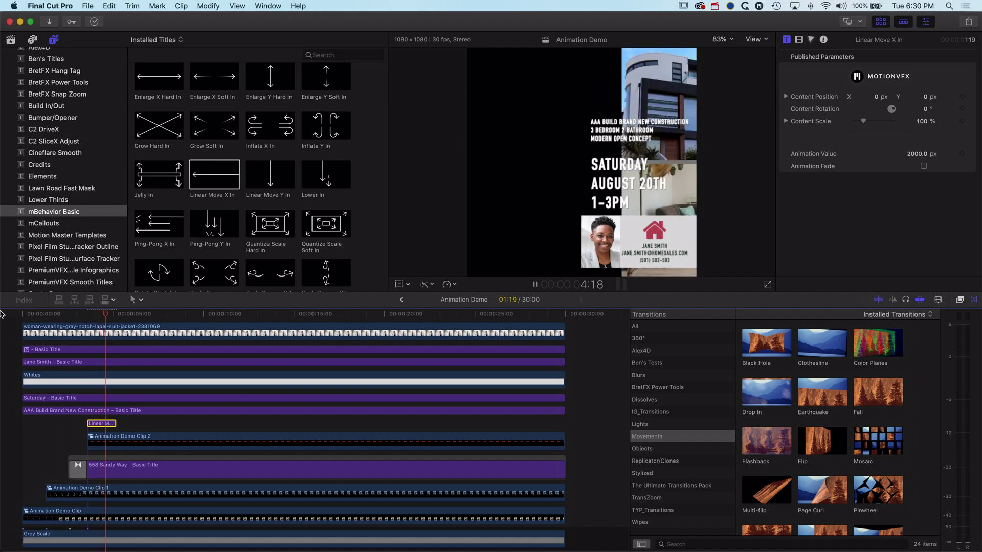
Step: Nest the Linear Move X In title and Clip 2 into compound clip Animation Demo Clip 3
super+click(108, 439)
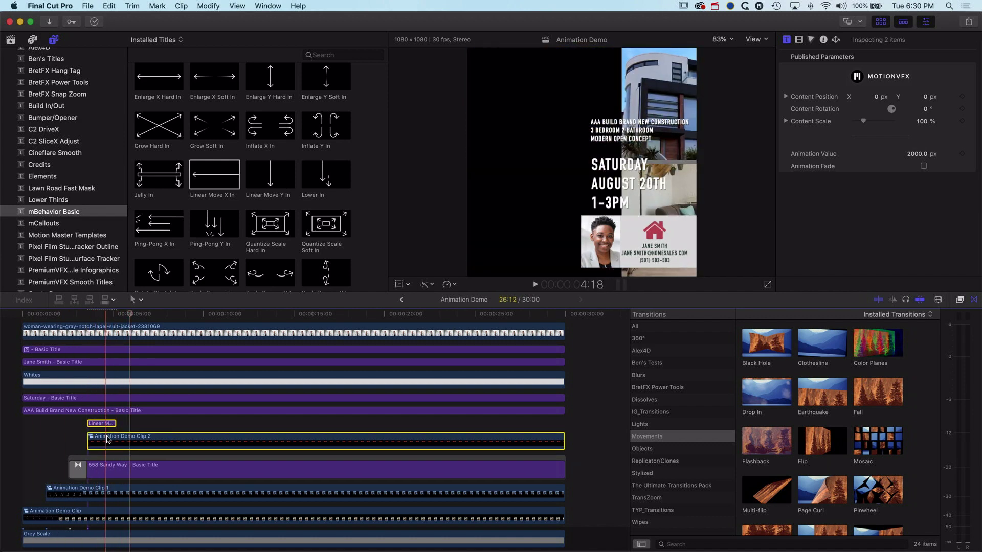
key(alt+g)
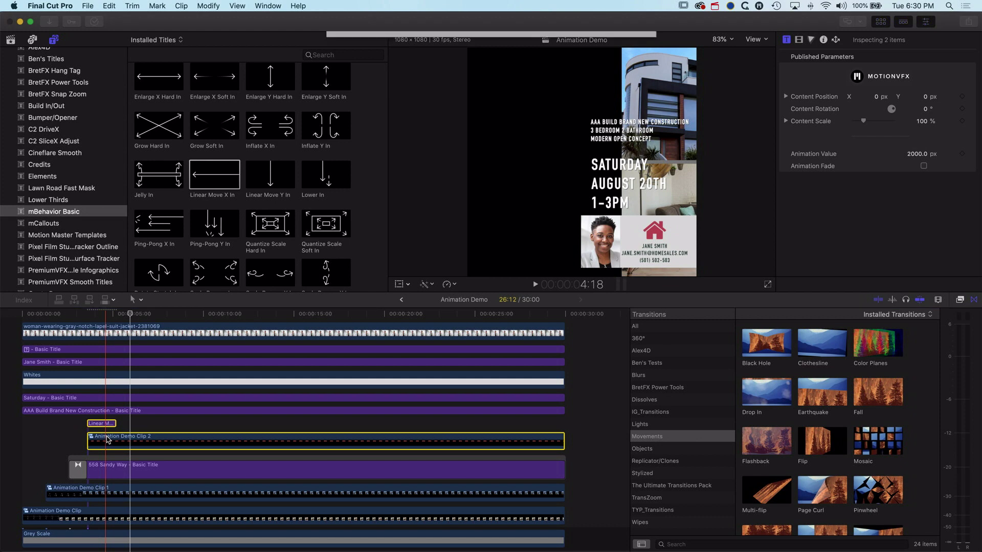
key(Return)
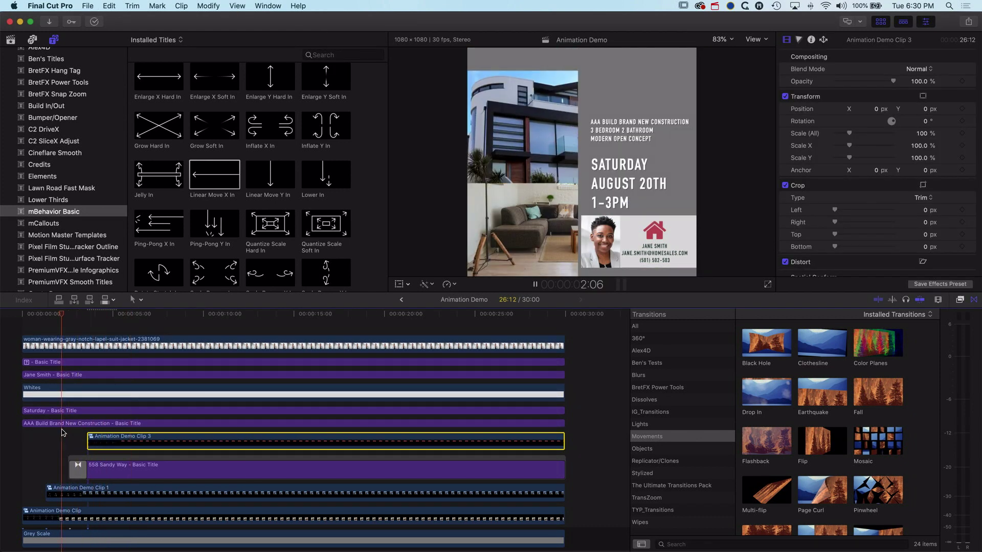
Step: Preview the graphic, then nudge Animation Demo Clip 3 15 frames earlier
key(space)
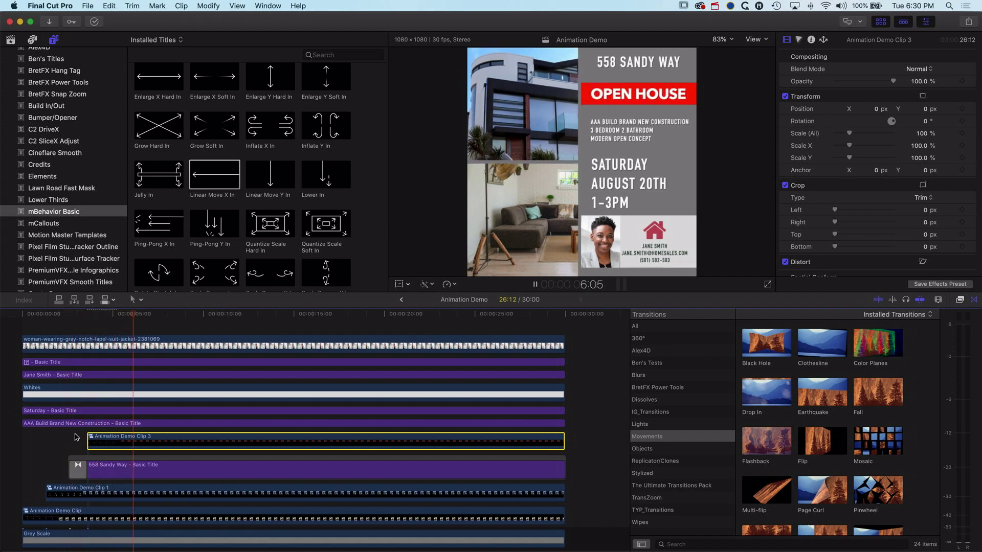
click(81, 438)
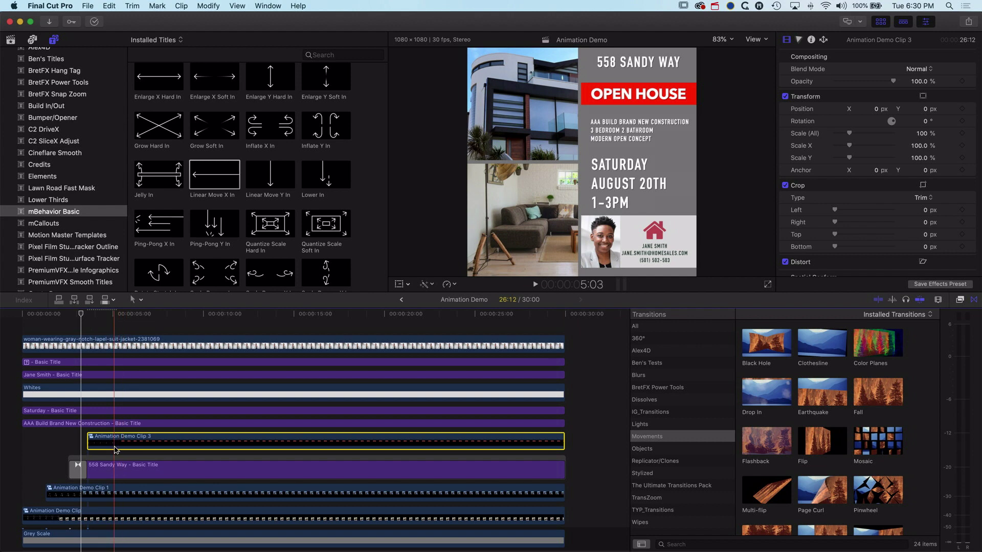
drag(141, 445, 137, 444)
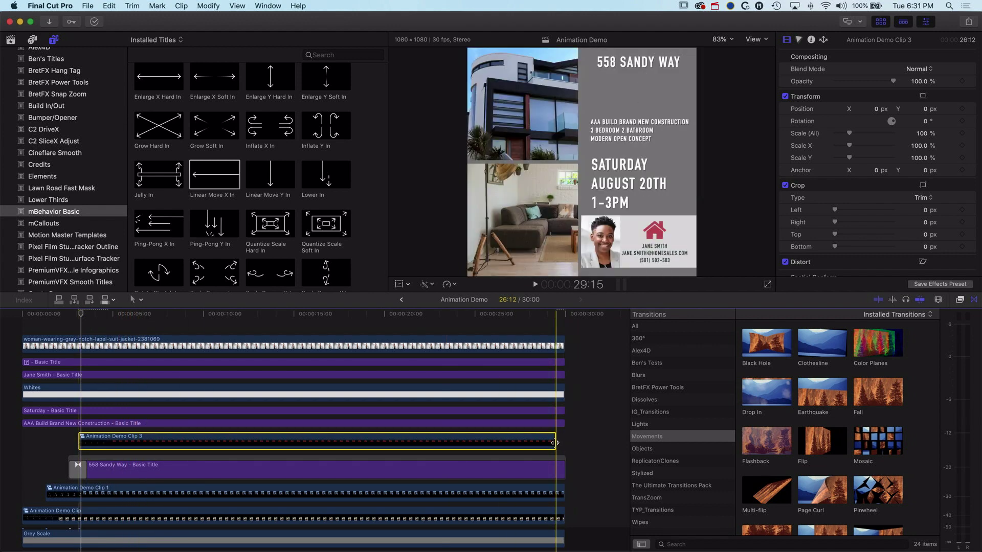
drag(555, 443, 565, 443)
click(504, 443)
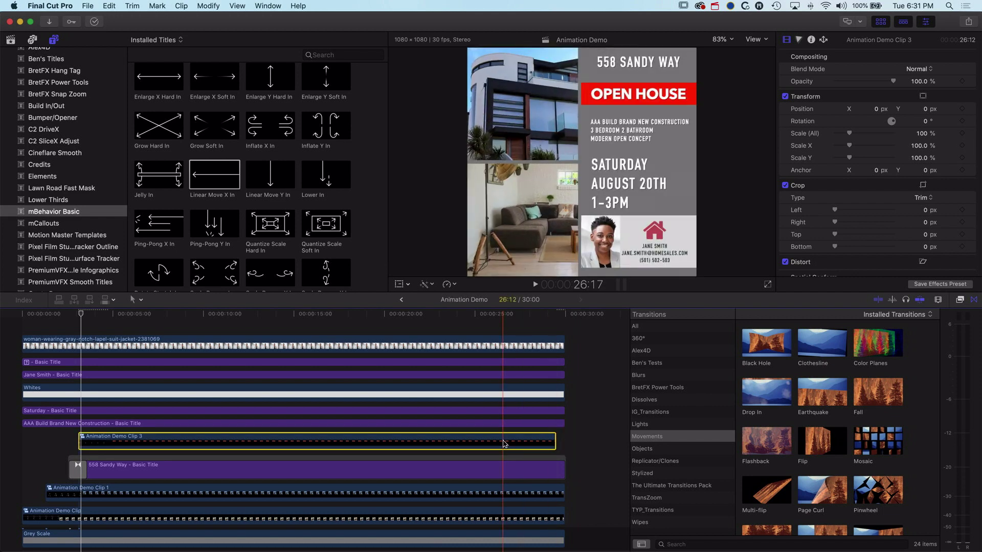
Step: Inside the nested clips, extend the banner background and OPEN HOUSE title to 33:22
double_click(467, 443)
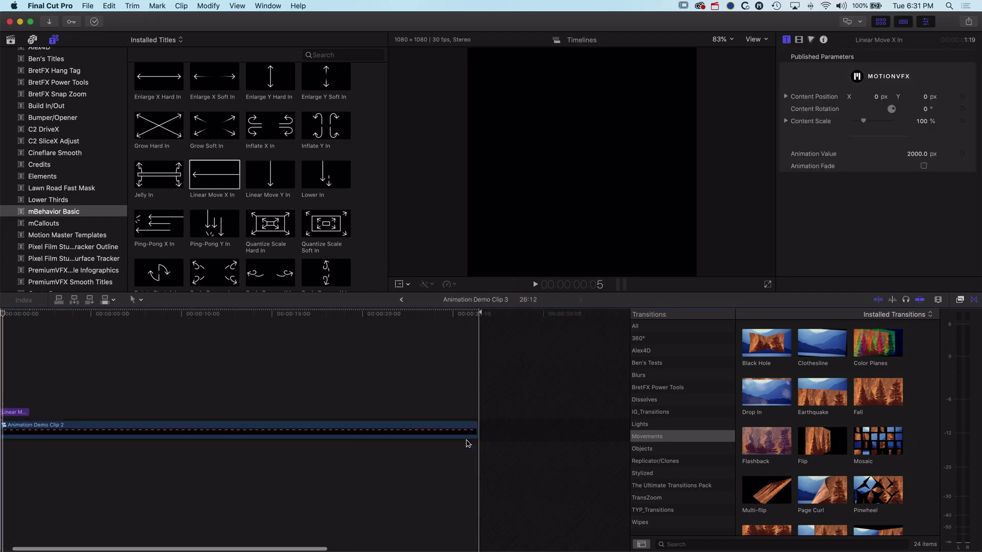
drag(476, 433, 504, 433)
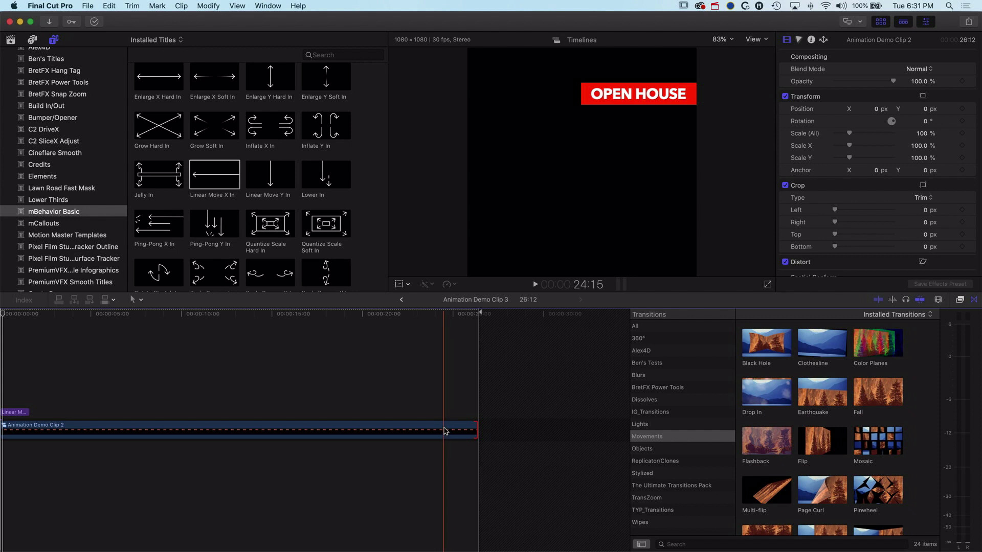
double_click(390, 432)
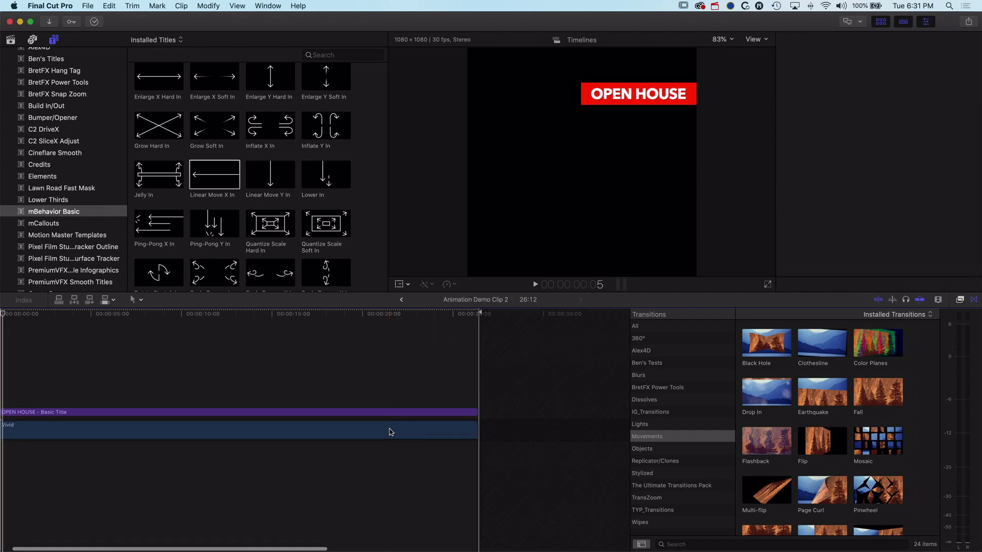
drag(479, 430, 609, 430)
drag(474, 413, 610, 414)
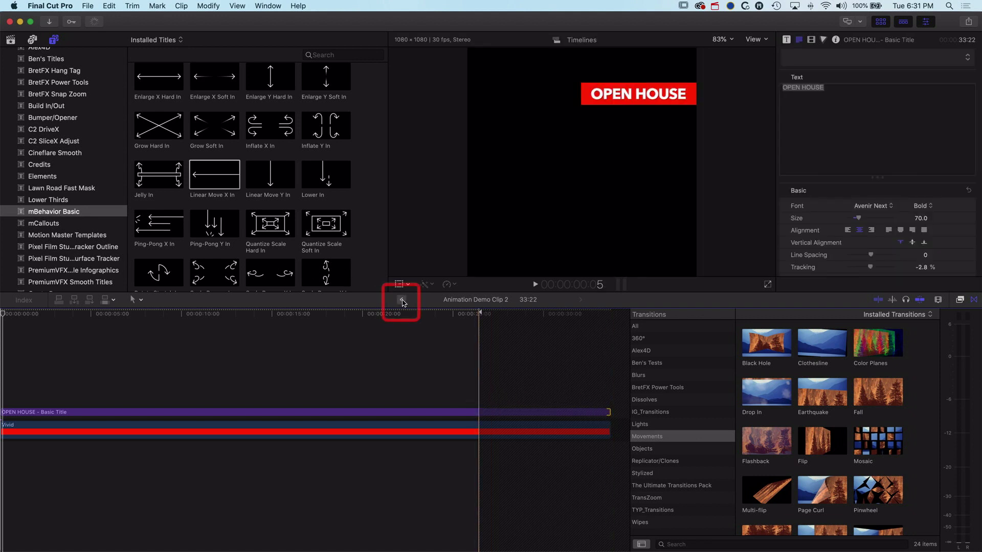
Step: Extend Animation Demo Clip 2 within Clip 3 to match, then return to Animation Demo
click(402, 301)
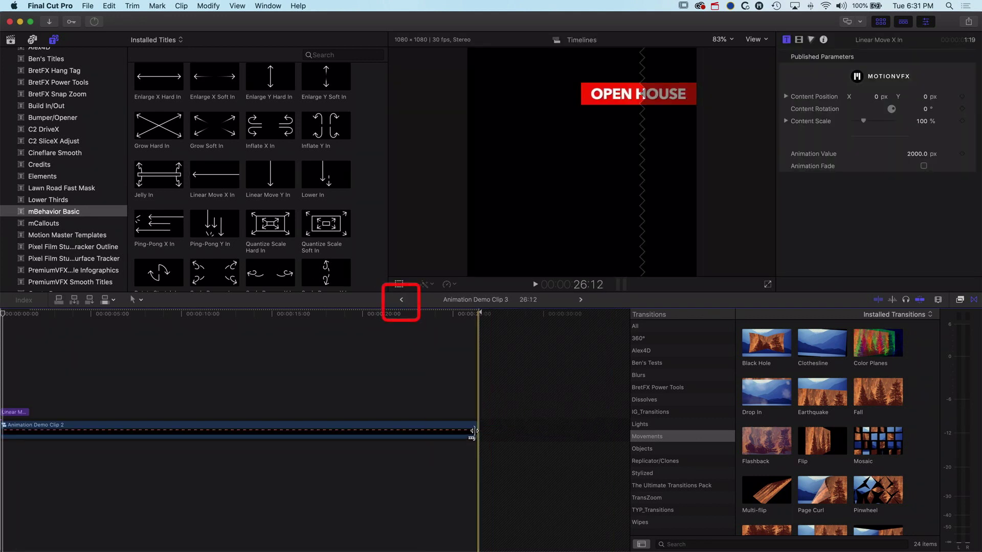
drag(475, 431, 610, 431)
click(400, 300)
click(401, 300)
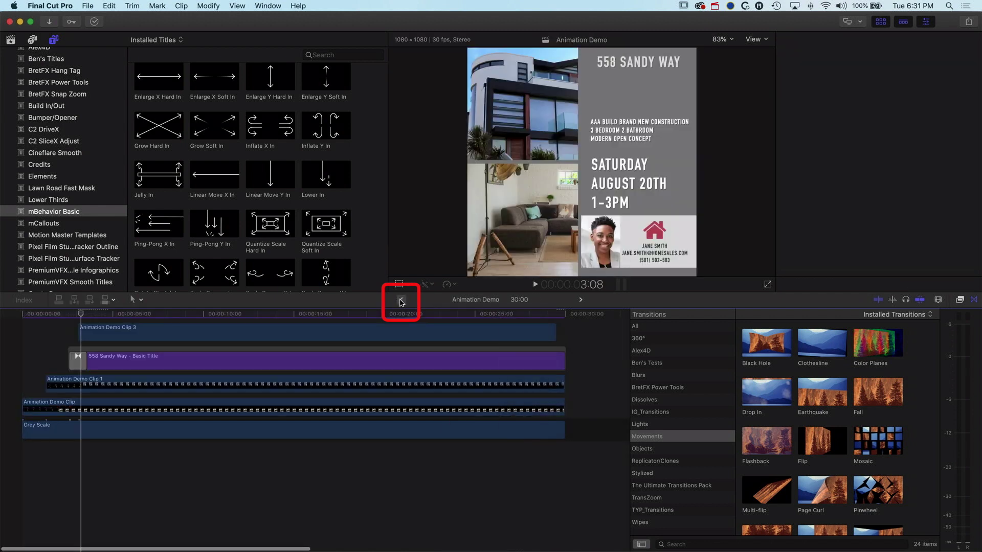
Step: Stretch Animation Demo Clip 3 to the 30-second project end, previewing and fine-tuning the trim
scroll(564, 396, up, 3)
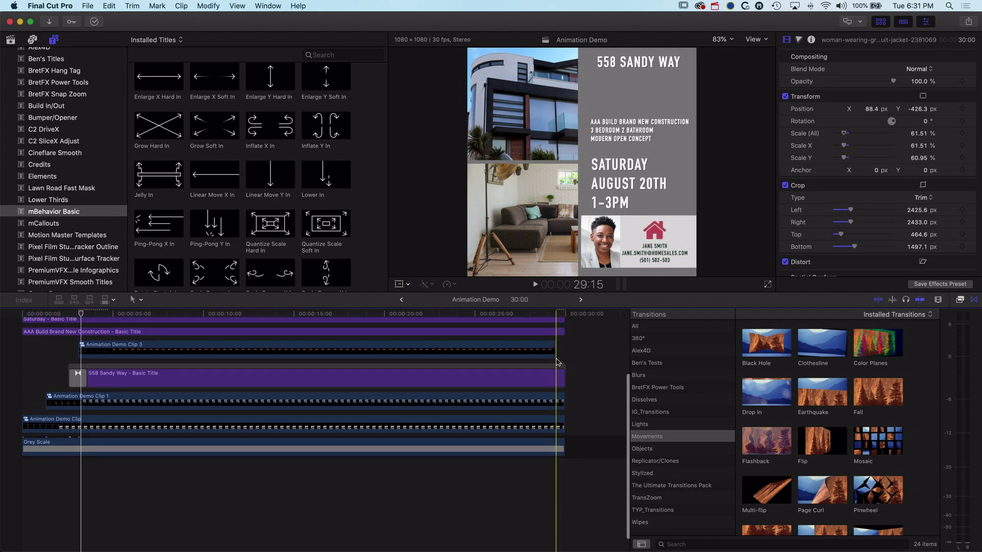
drag(554, 352, 564, 352)
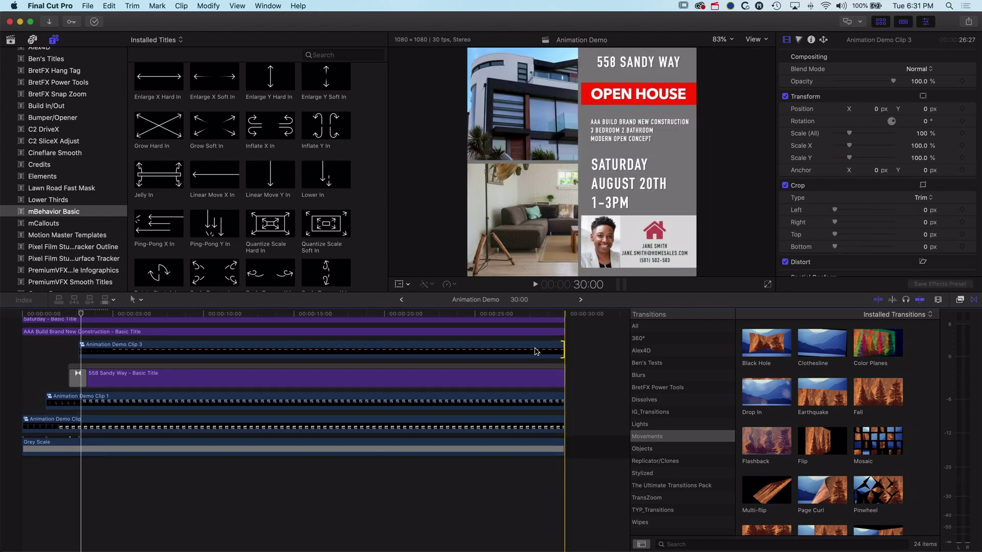
drag(82, 314, 34, 317)
key(space)
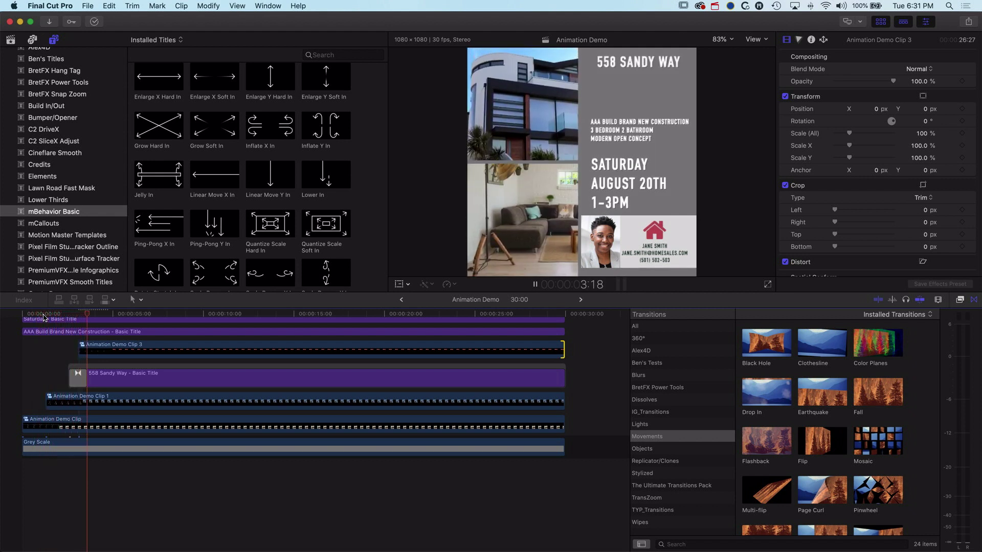
key(space)
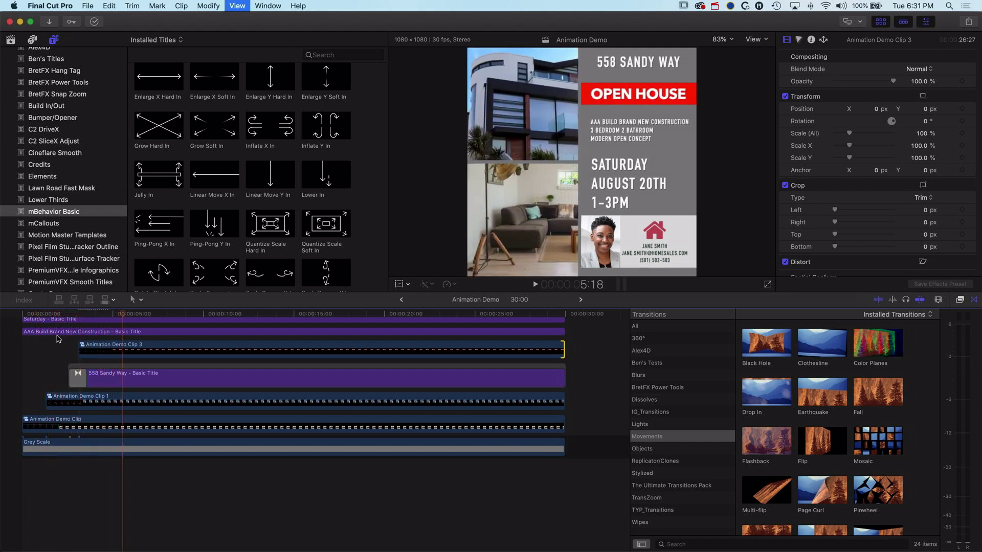
drag(100, 348, 96, 349)
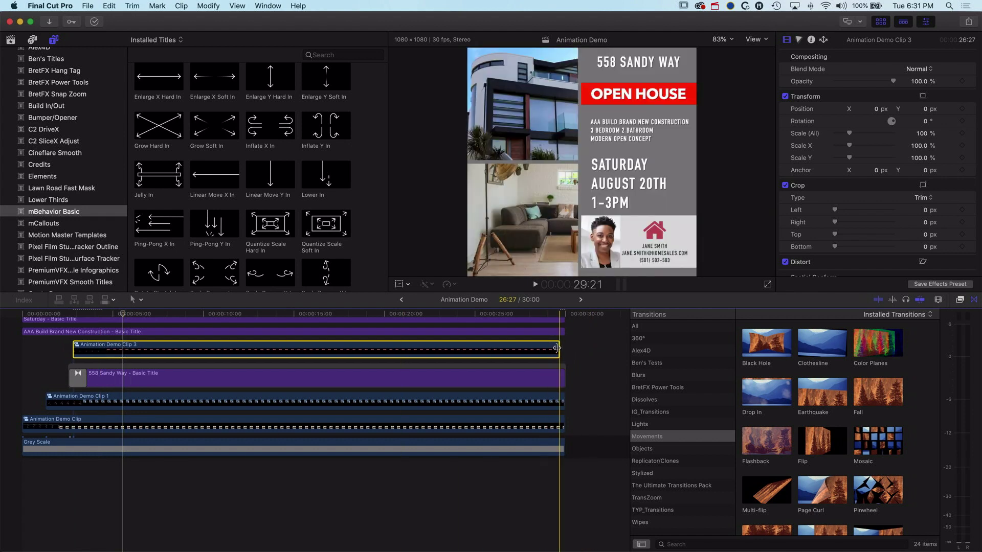
drag(559, 350, 564, 348)
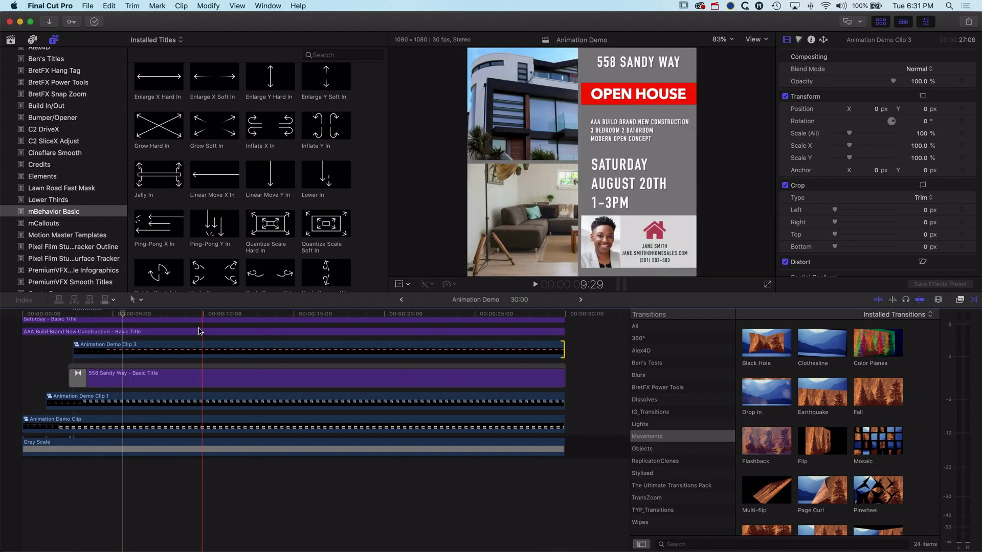
key(space)
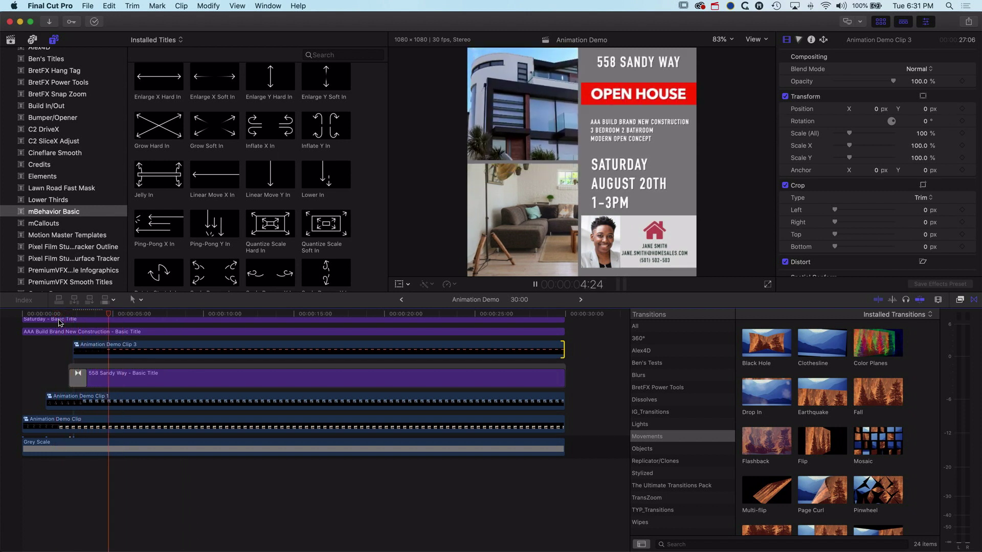
scroll(60, 327, up, 5)
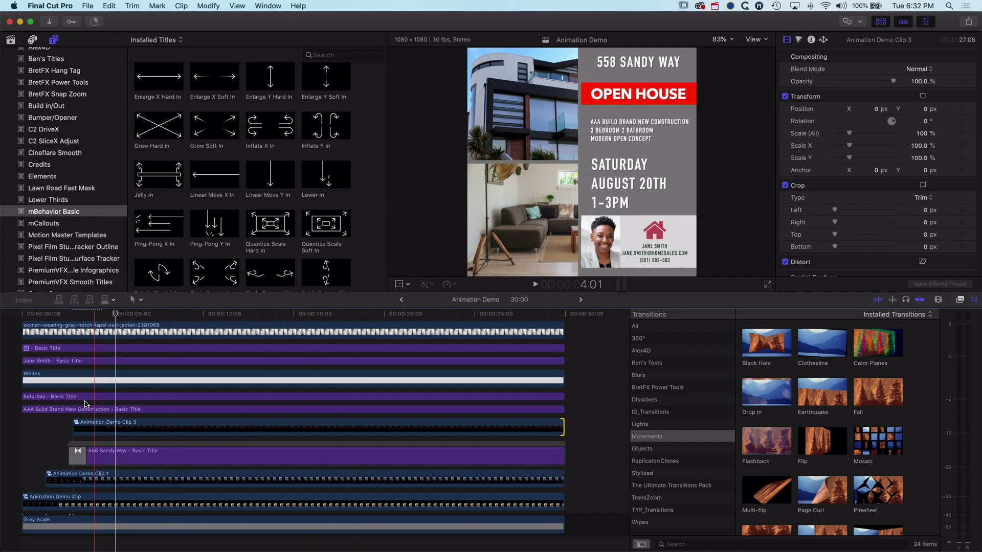
scroll(94, 367, up, 2)
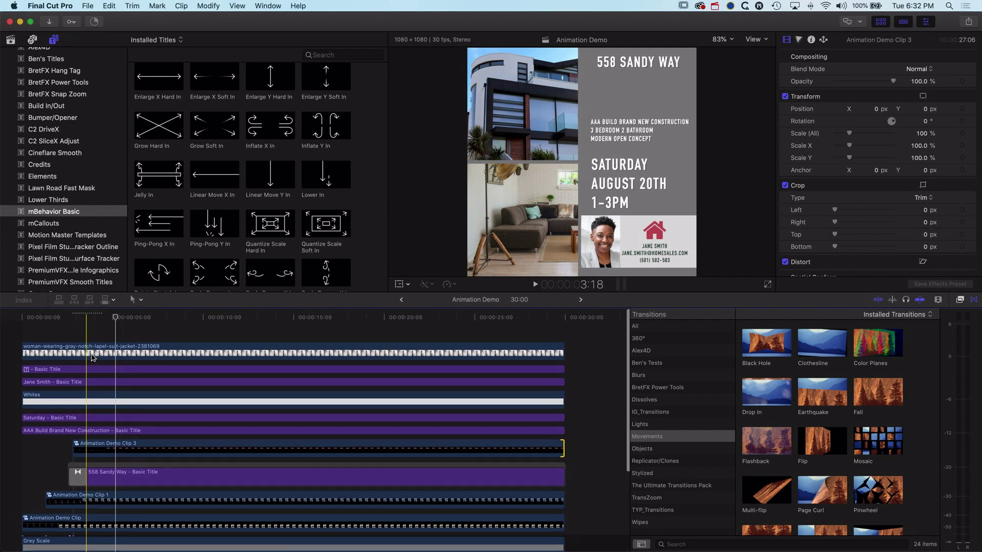
Step: Nudge the Saturday, August 20th, 1-3PM text upward and start its title about 3 seconds in
click(82, 415)
double_click(82, 415)
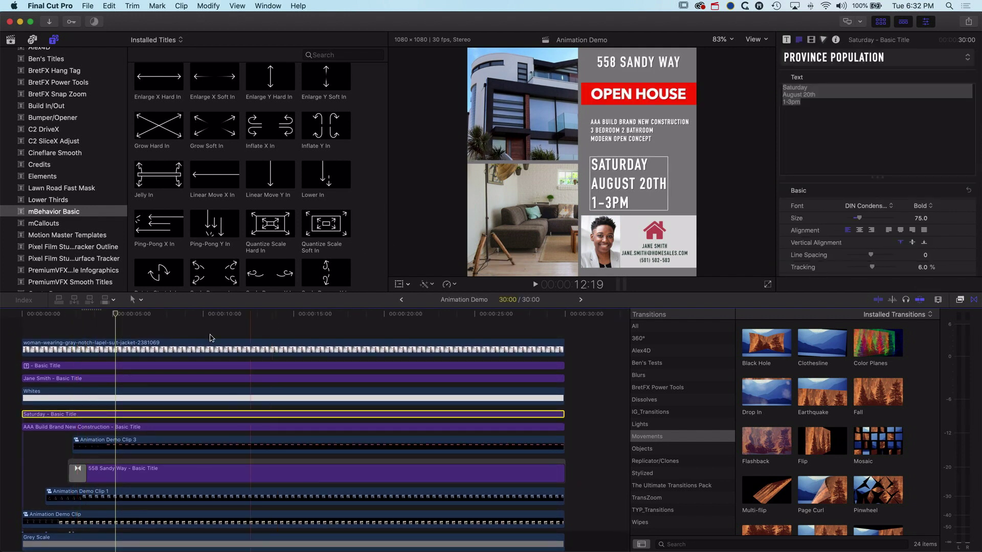
drag(616, 184, 619, 179)
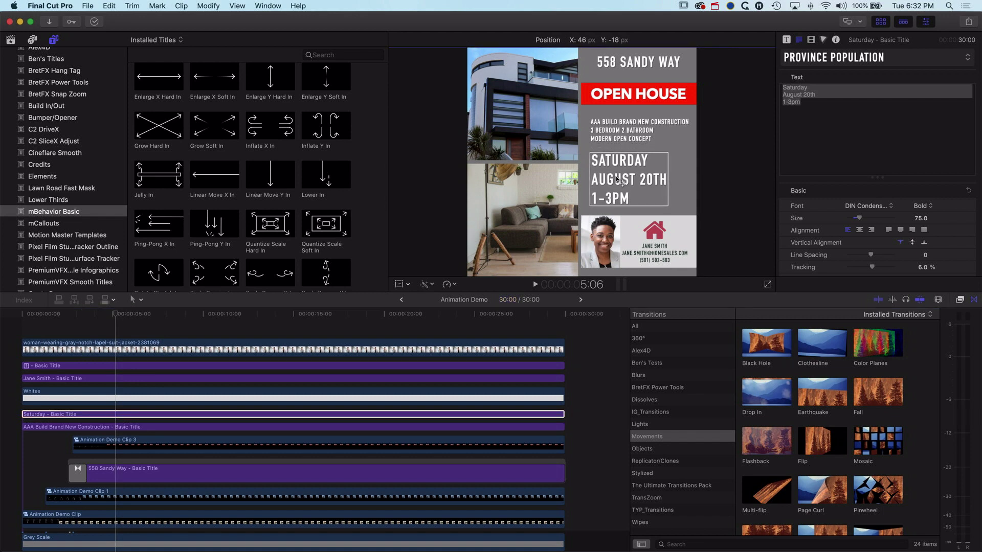
click(24, 413)
drag(24, 413, 87, 413)
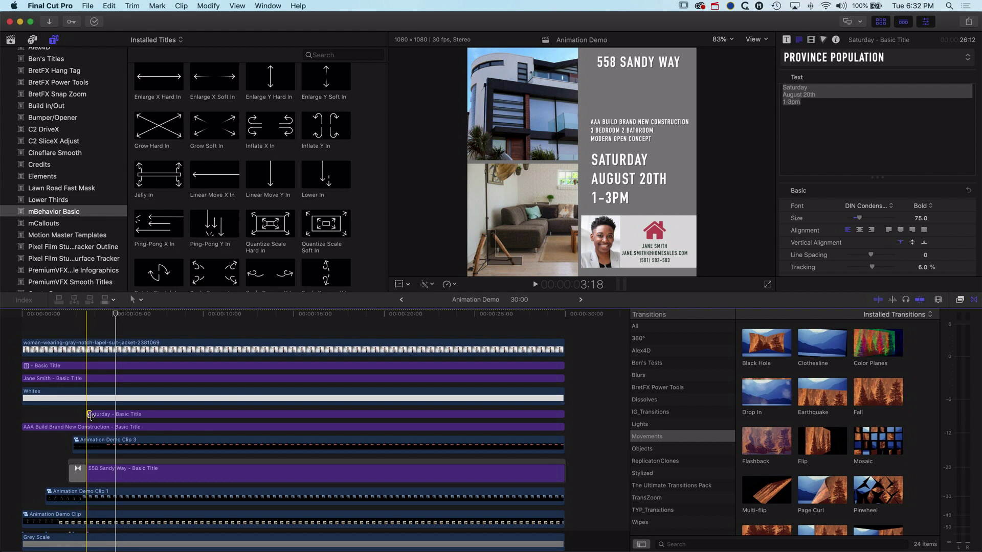
Step: Add a cross dissolve to the Saturday title's start and delay its entrance slightly more
key(super+t)
key(space)
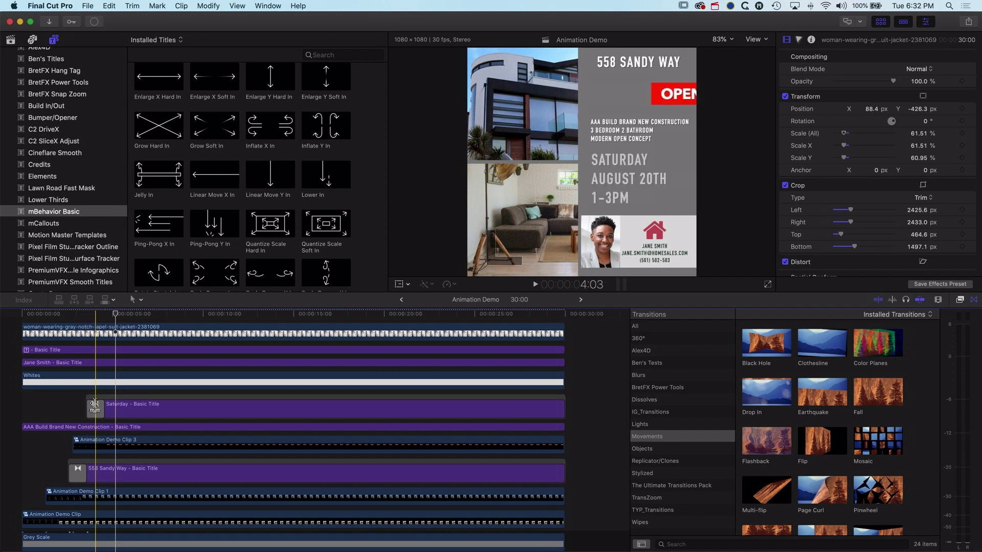
key(space)
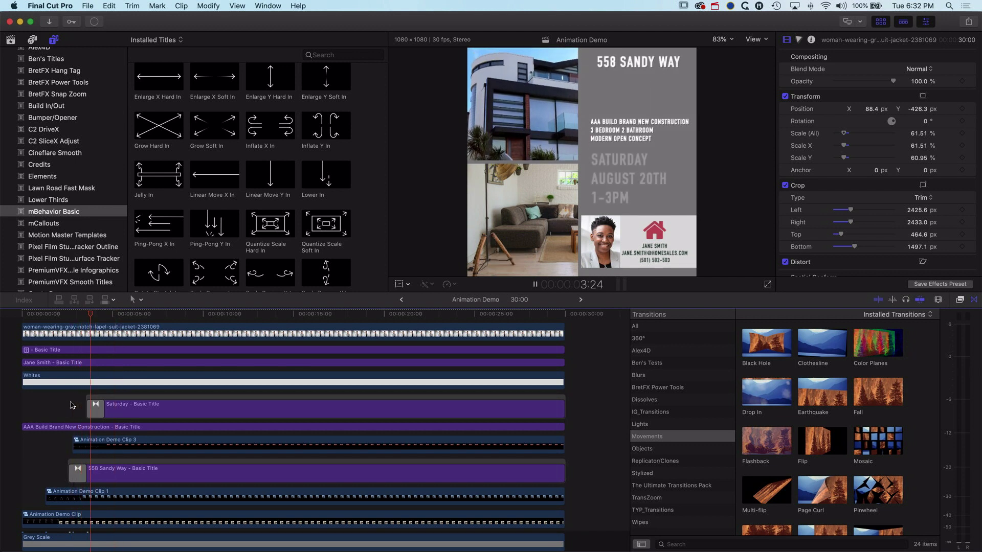
key(space)
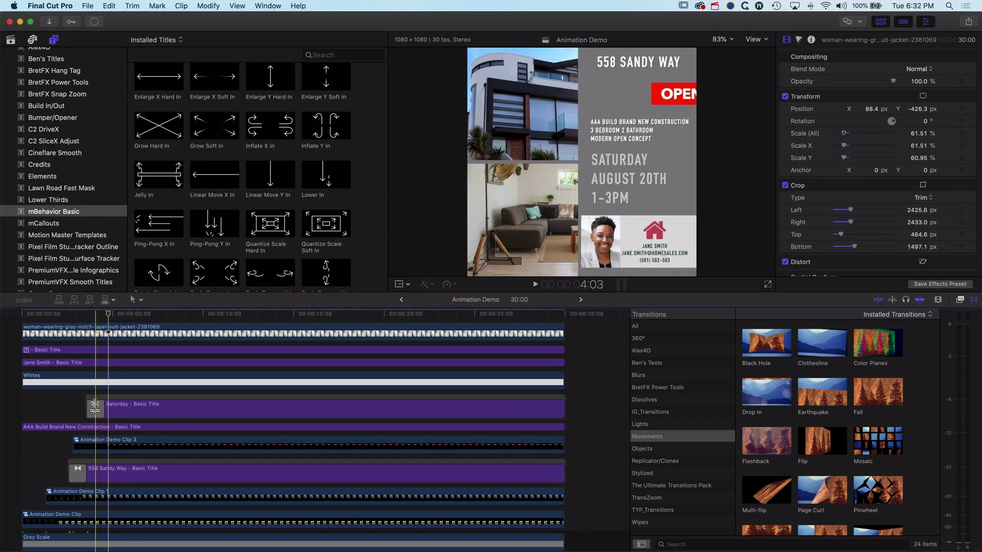
drag(94, 406, 115, 407)
key(space)
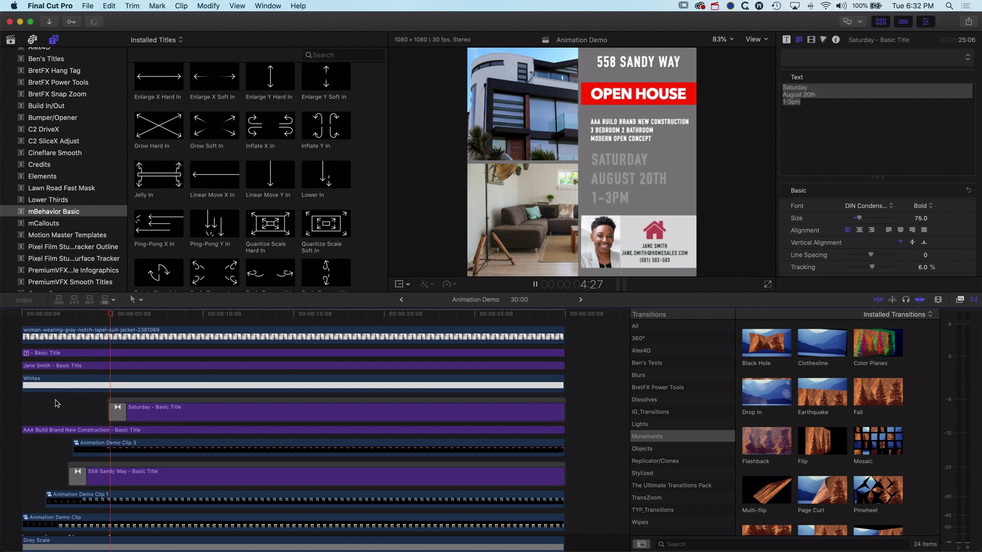
key(space)
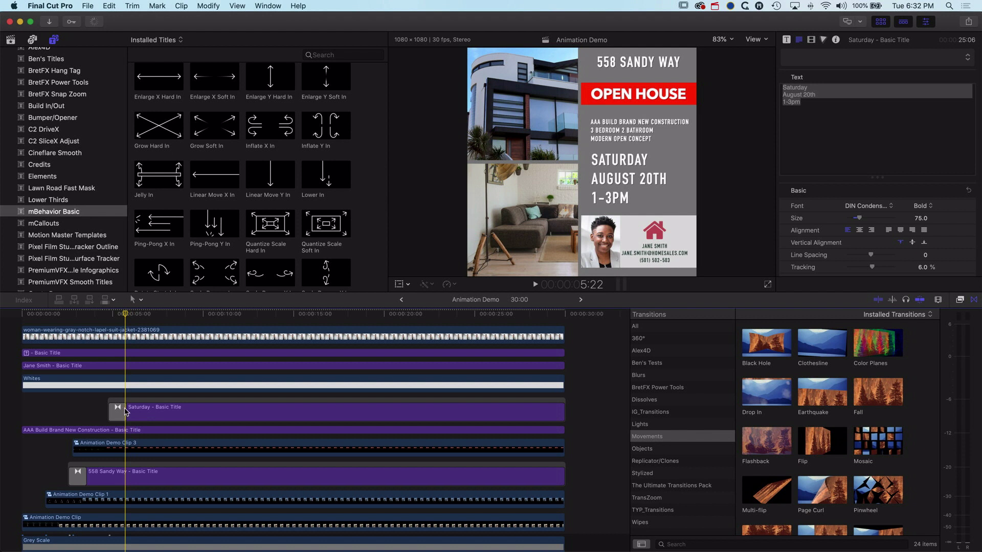
scroll(127, 412, right, 1)
scroll(88, 401, right, 1)
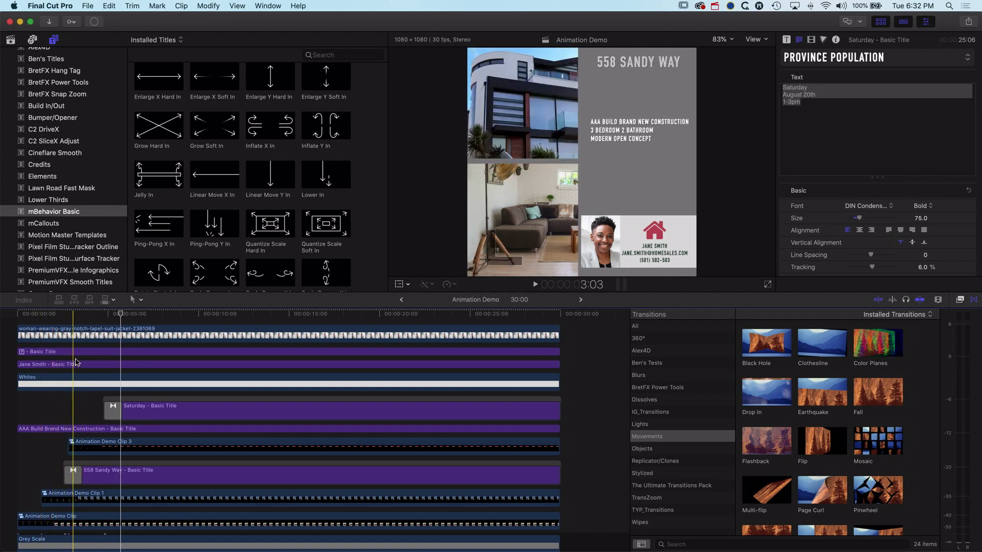
Step: Adjust the agent card, then combine photo, house icon, contact title and Whites into Animation Demo Clip 4
drag(54, 321, 85, 381)
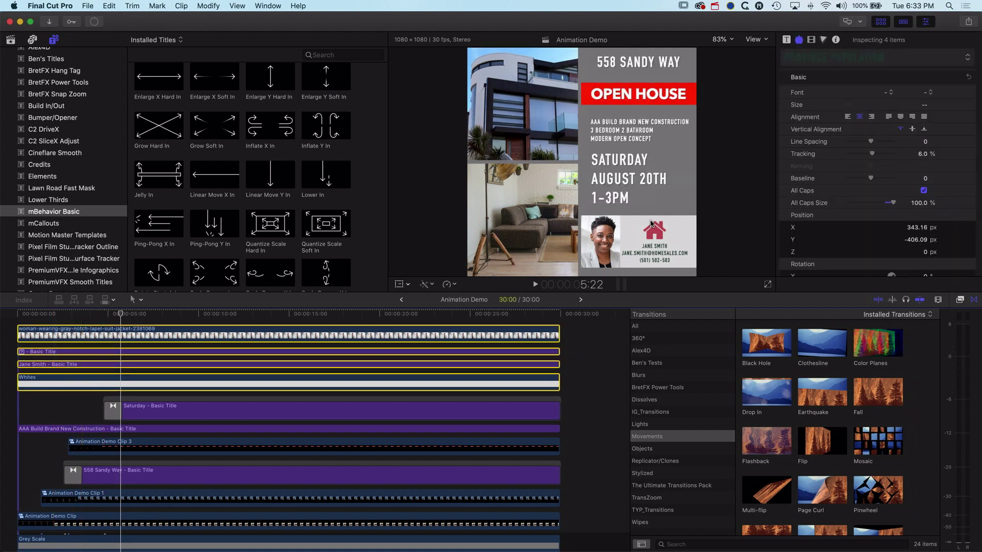
click(52, 396)
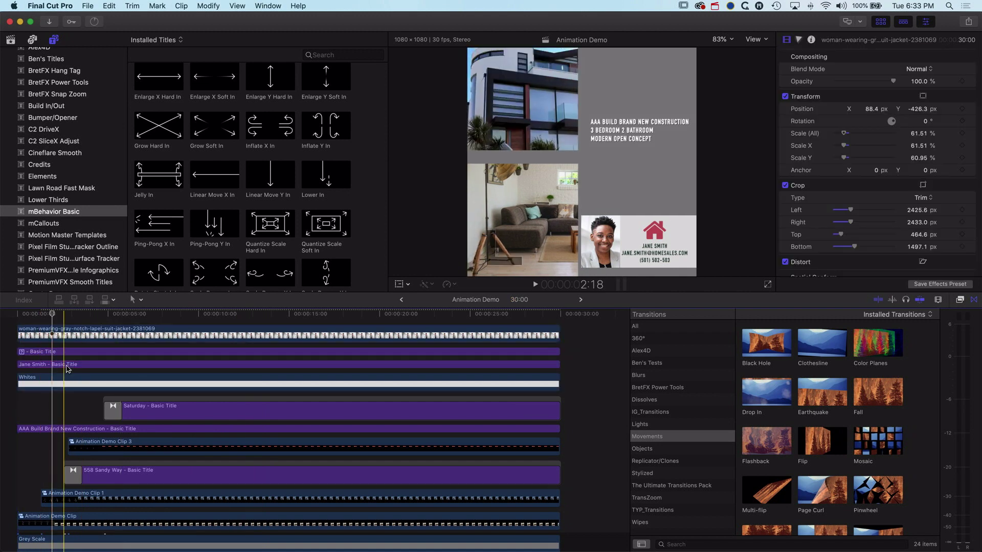
click(69, 365)
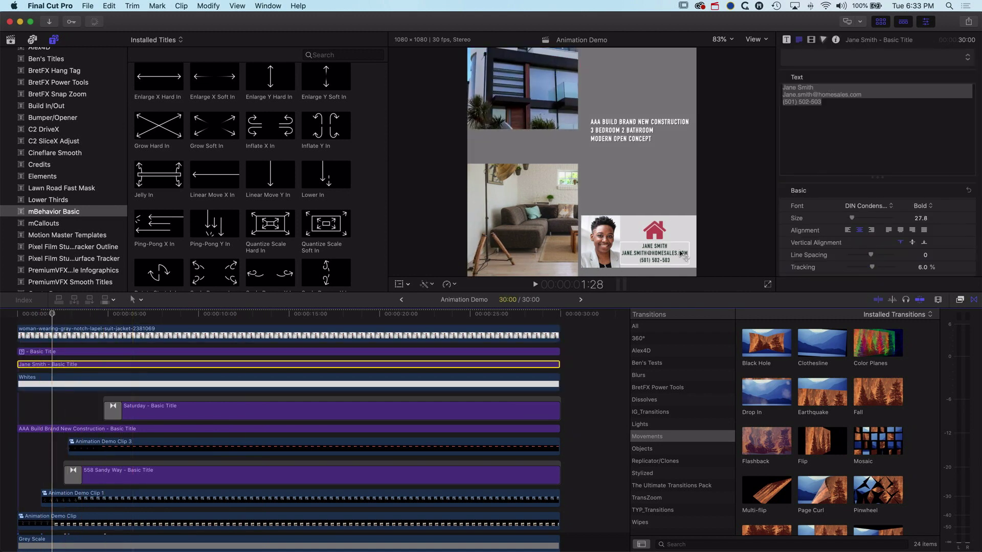
drag(662, 253, 659, 234)
click(127, 353)
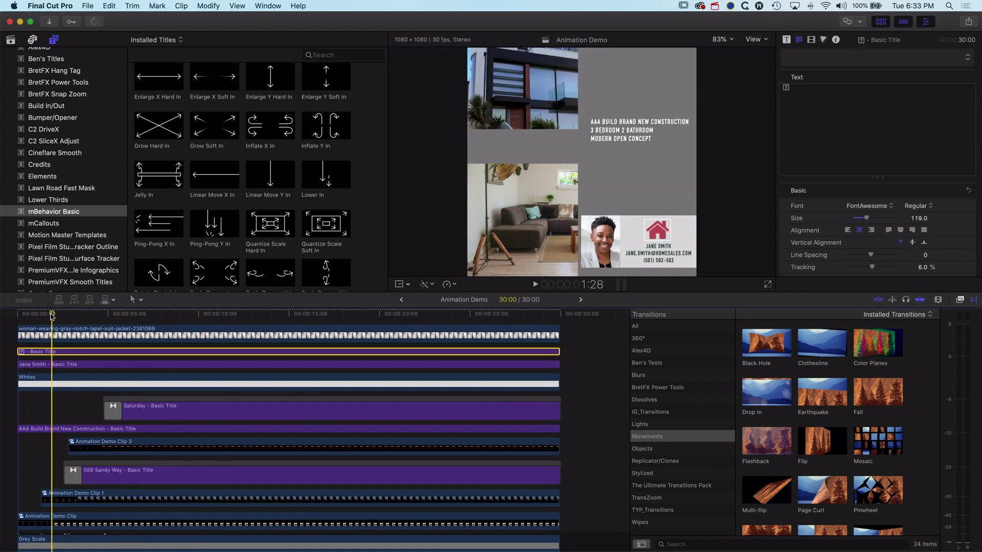
click(66, 335)
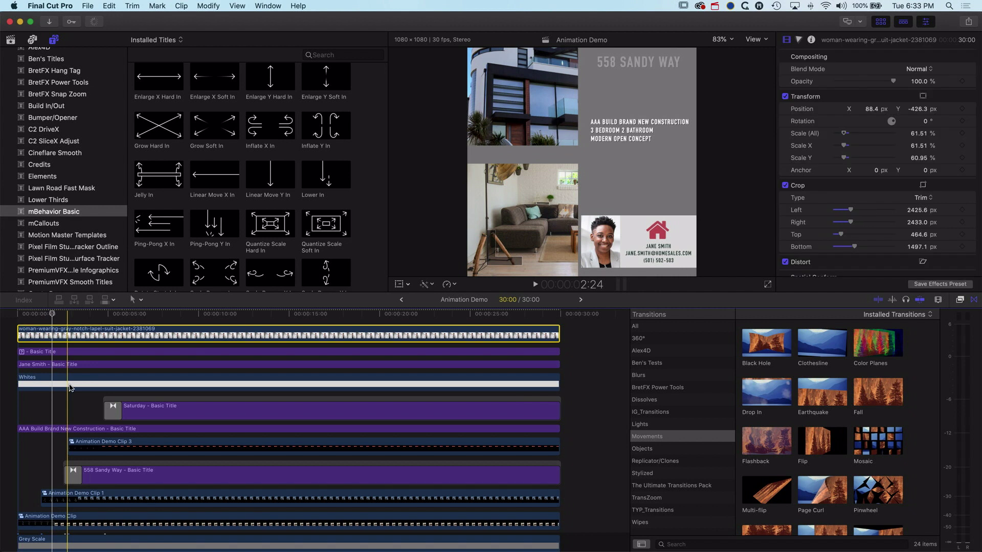
shift+click(69, 385)
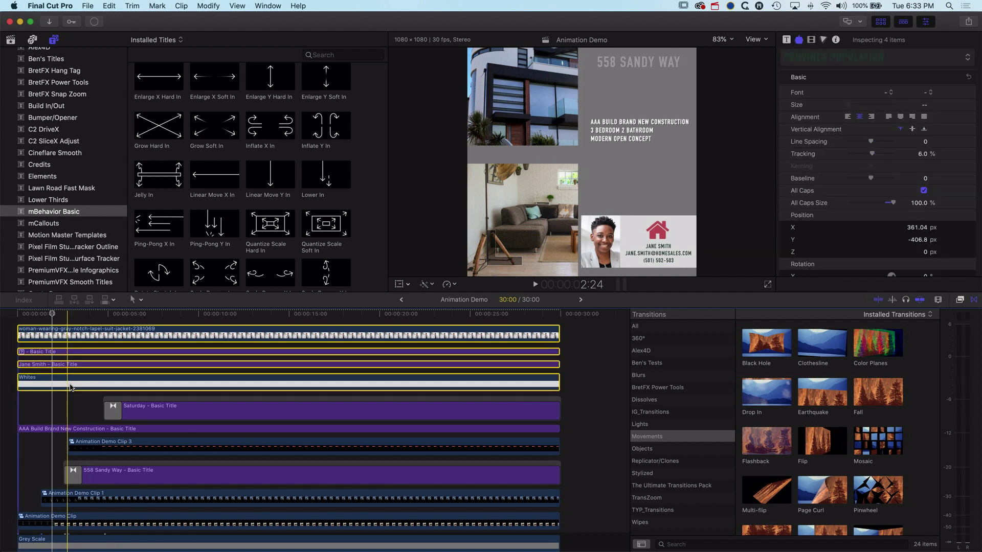
key(alt+g)
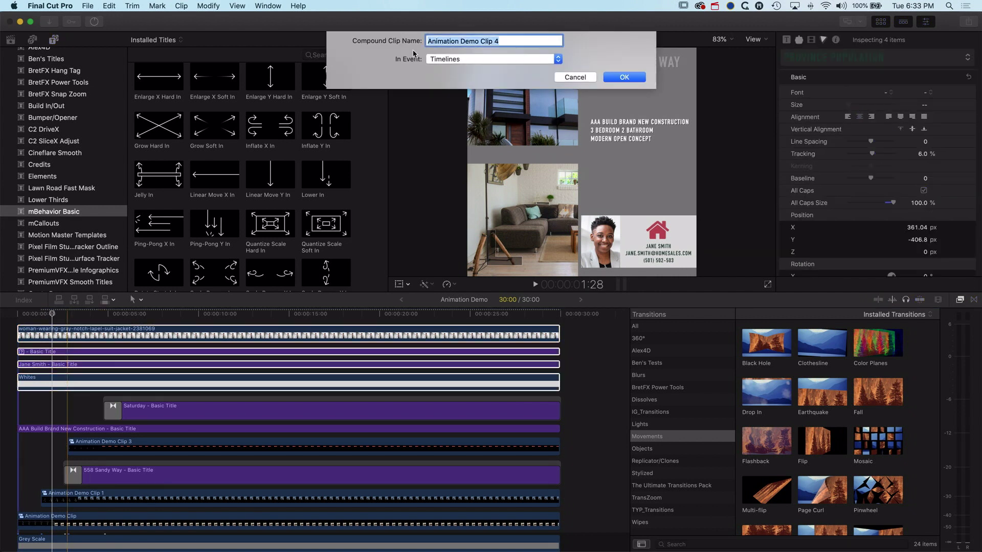
click(624, 77)
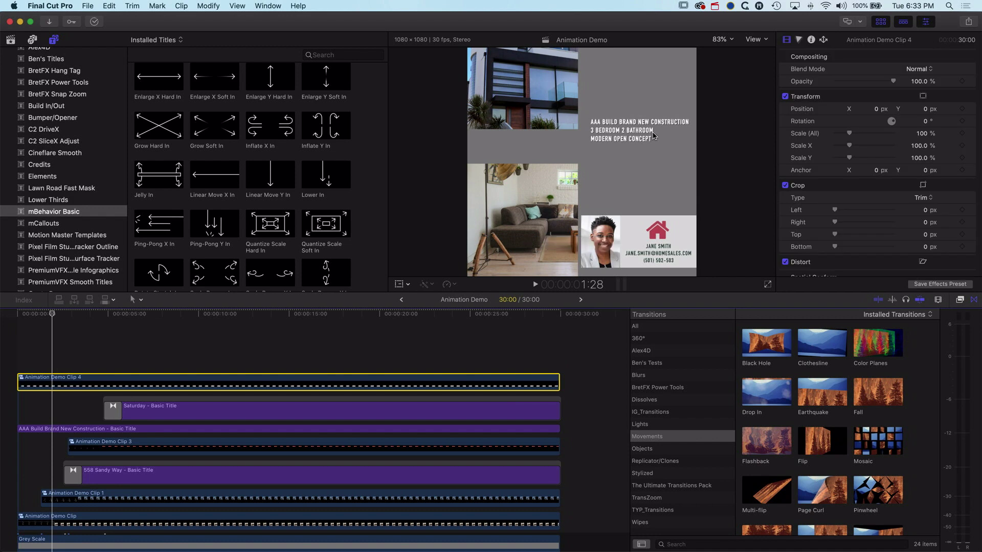
Step: Move and trim Clip 4, add Linear Move X In at 5 seconds, and nest both into Animation Demo Clip 5
drag(77, 385, 173, 383)
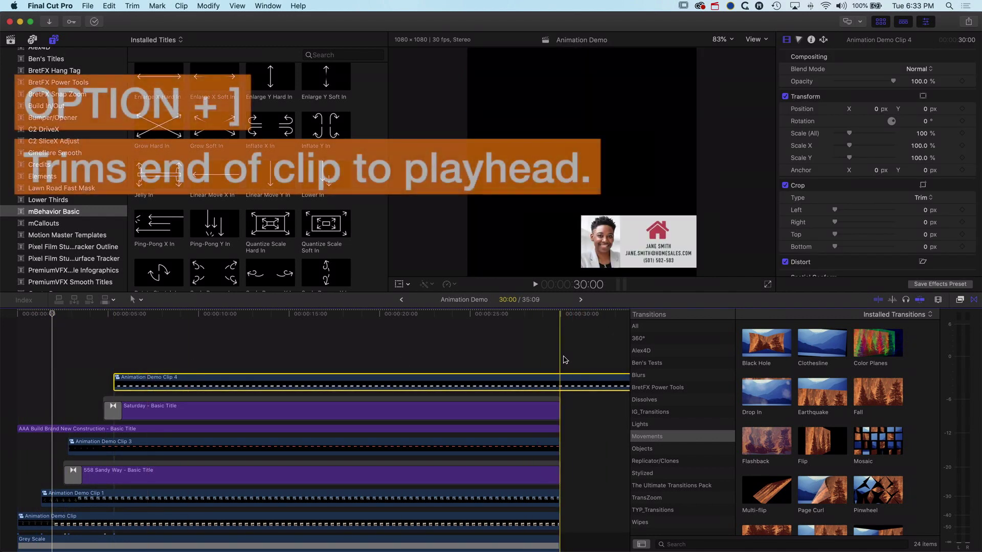
key(alt+])
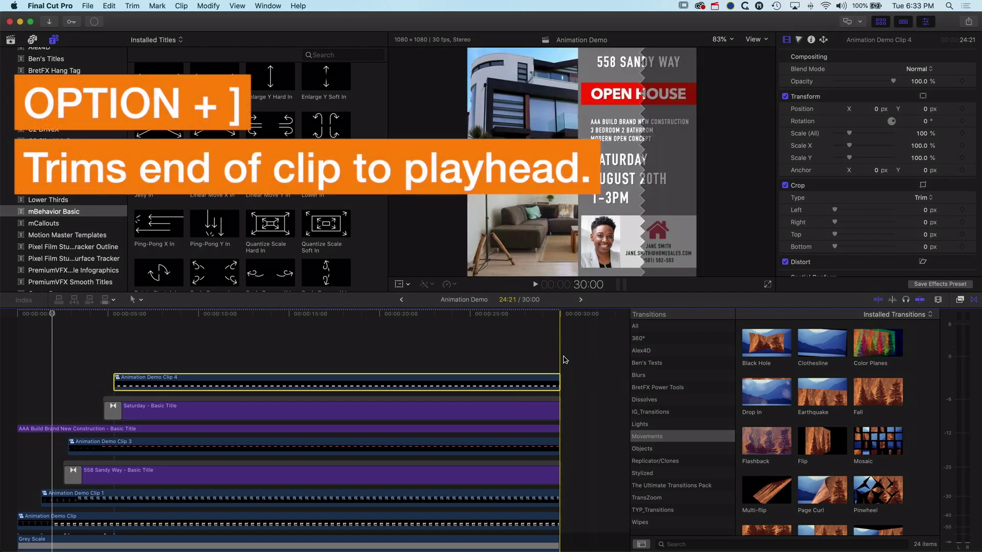
click(111, 315)
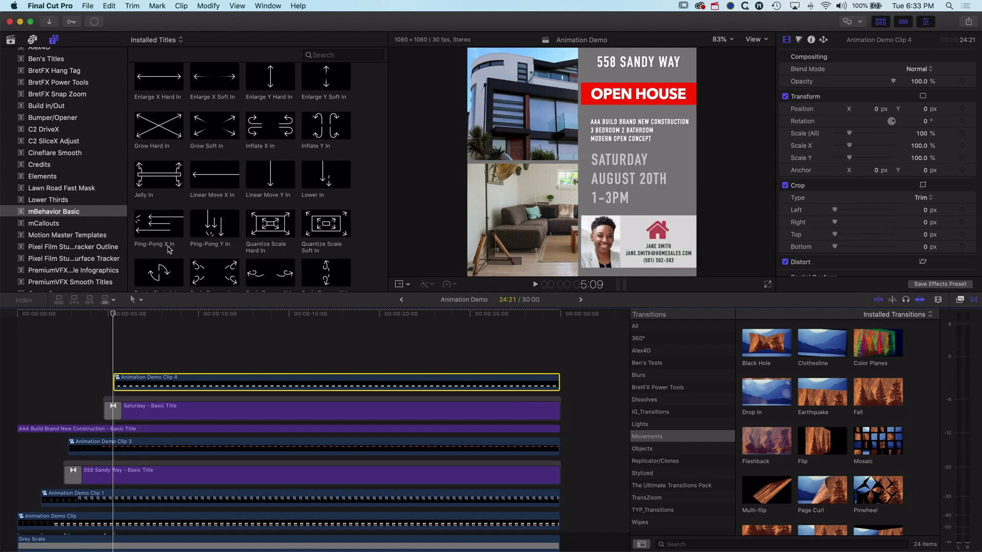
drag(217, 175, 114, 363)
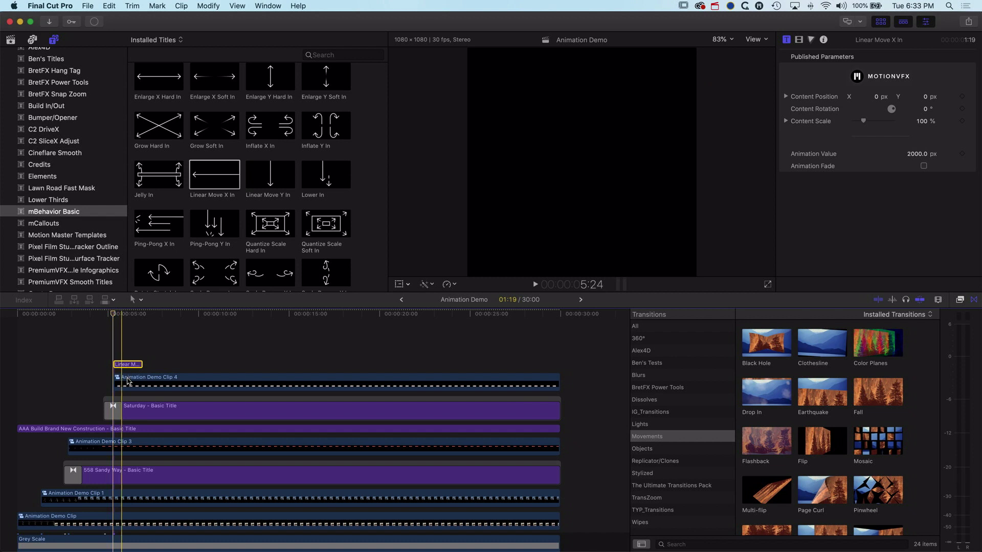
super+click(127, 381)
key(alt+g)
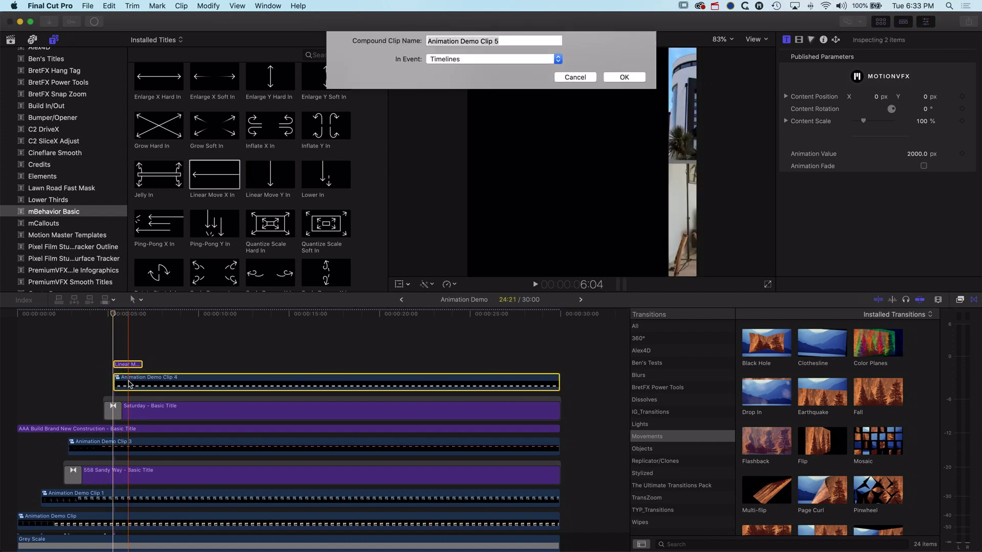
click(642, 76)
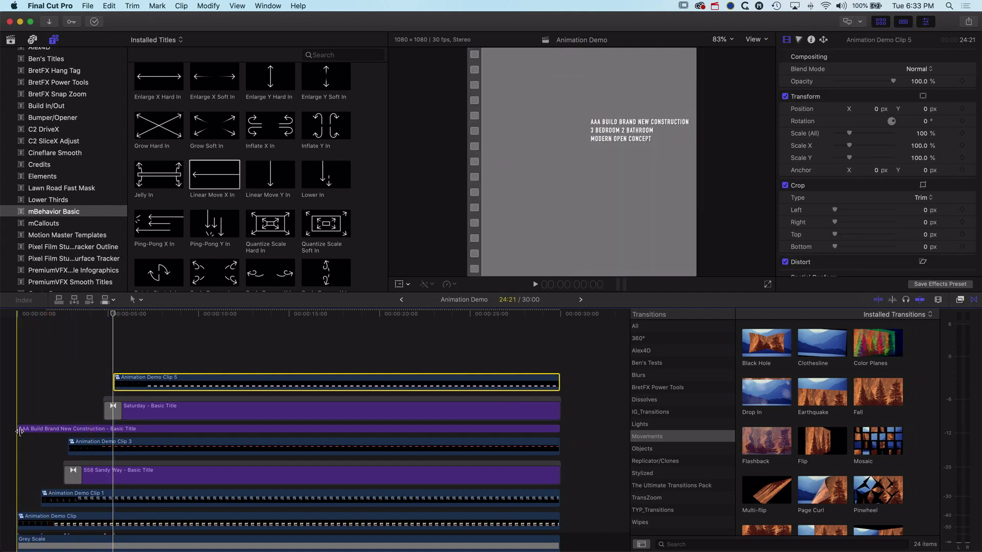
Step: Delay the AAA Build title's start and preview the animation
drag(19, 430, 139, 429)
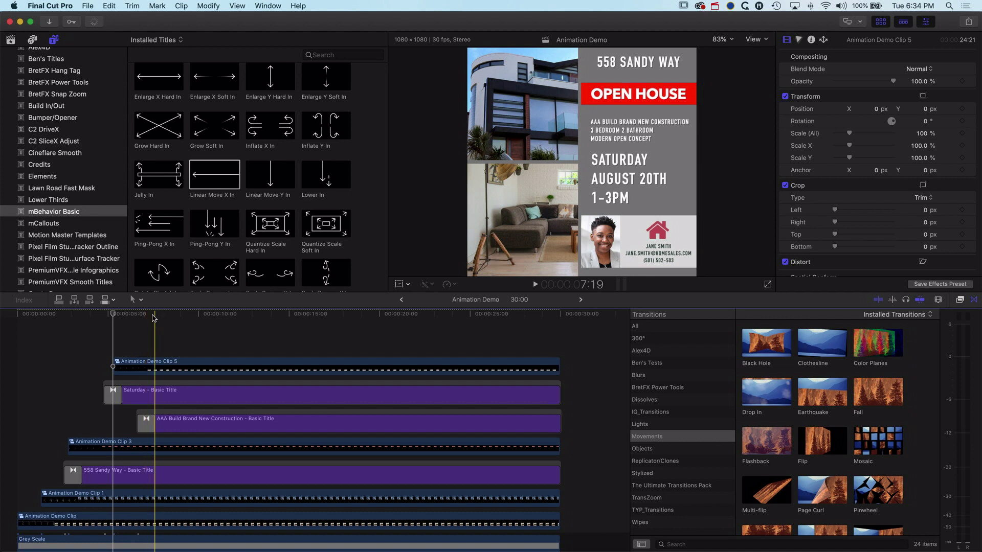
key(space)
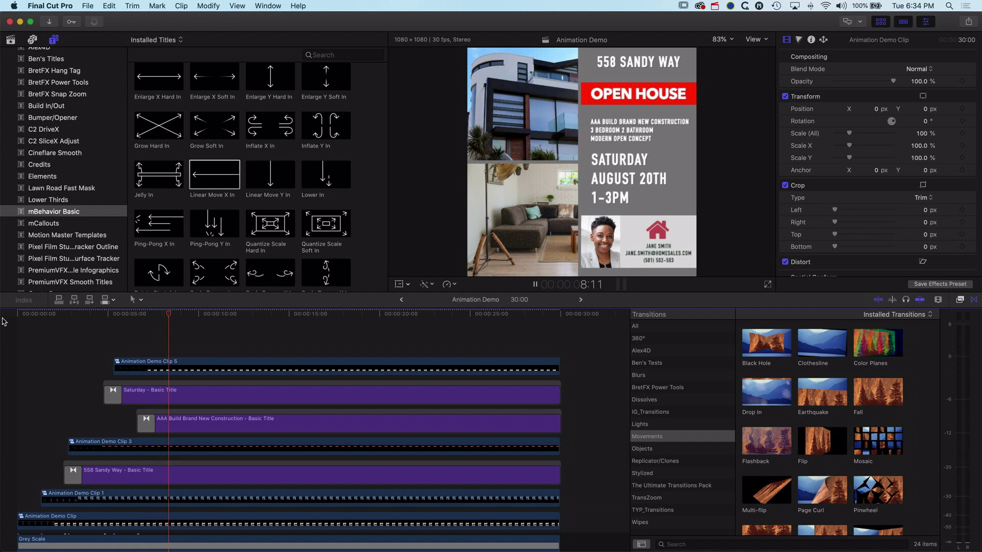
key(space)
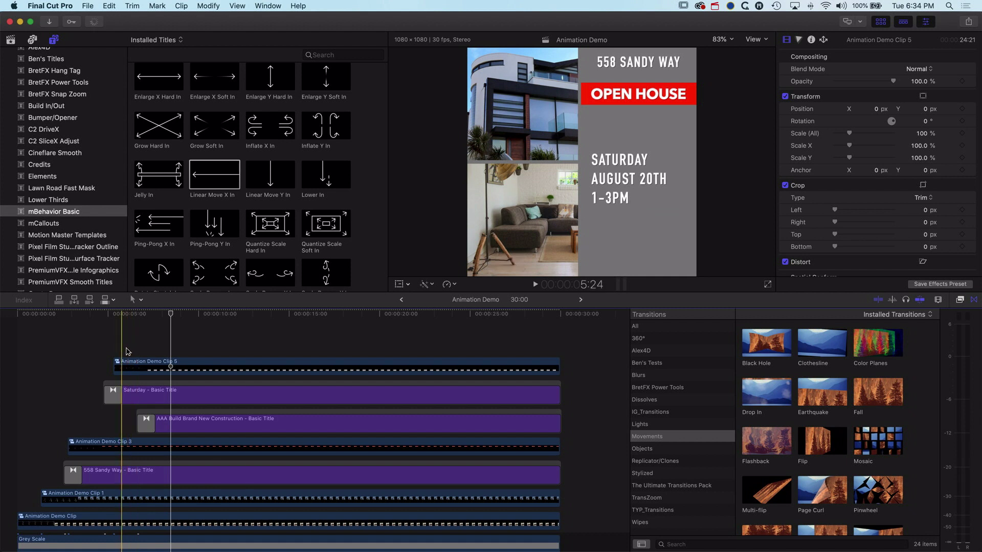
Step: Shift Animation Demo Clip 5 slightly earlier and lengthen its nested Clip 4 to 29:28
drag(122, 374, 114, 374)
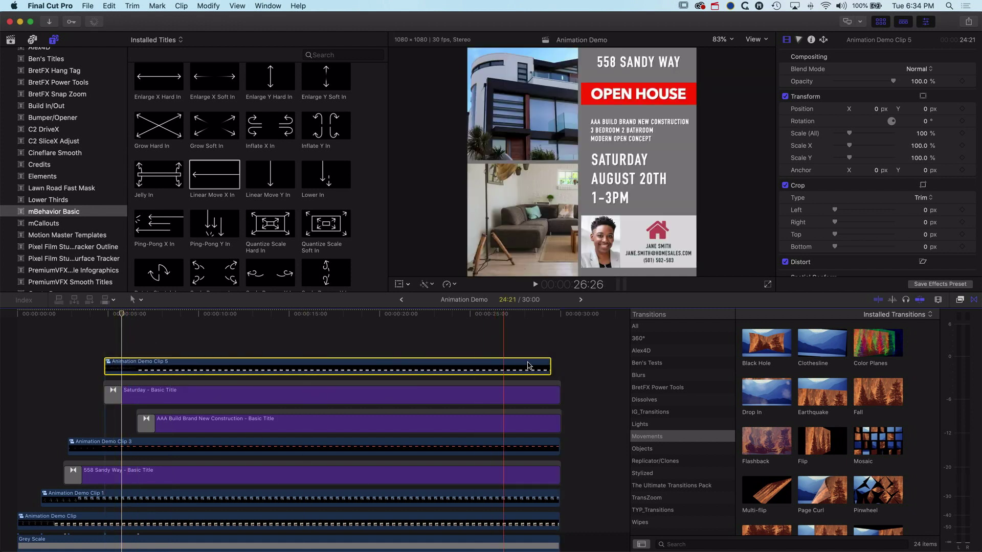
drag(550, 364, 559, 364)
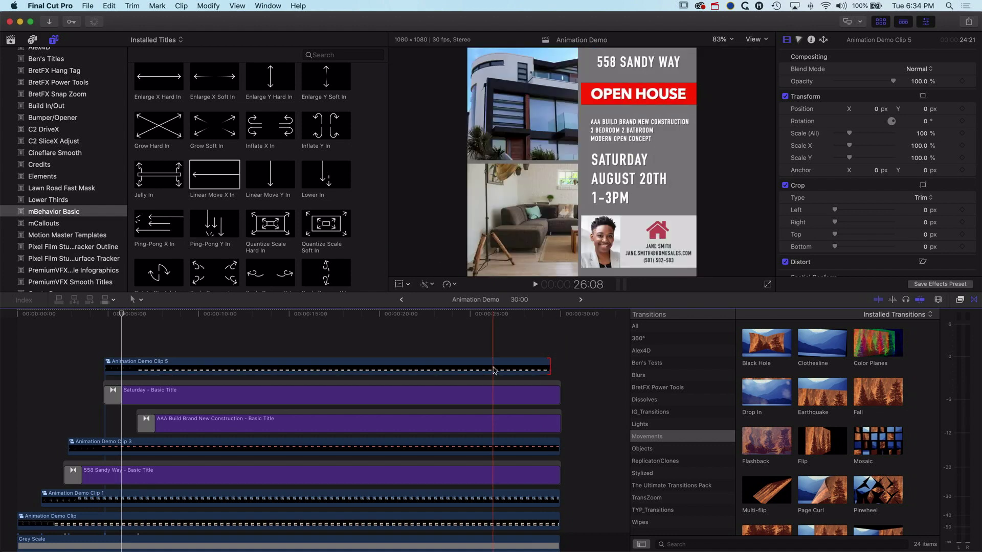
double_click(547, 365)
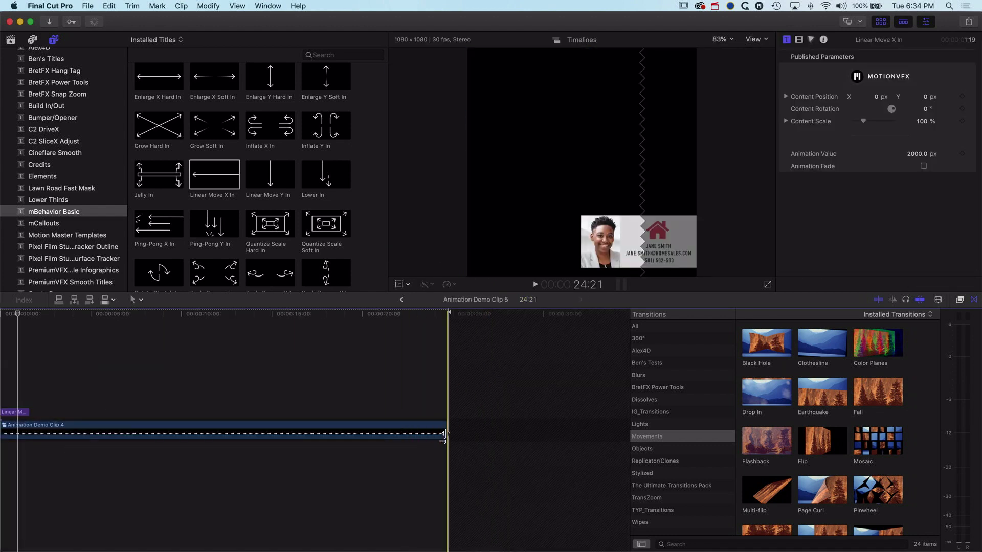
drag(443, 437, 541, 431)
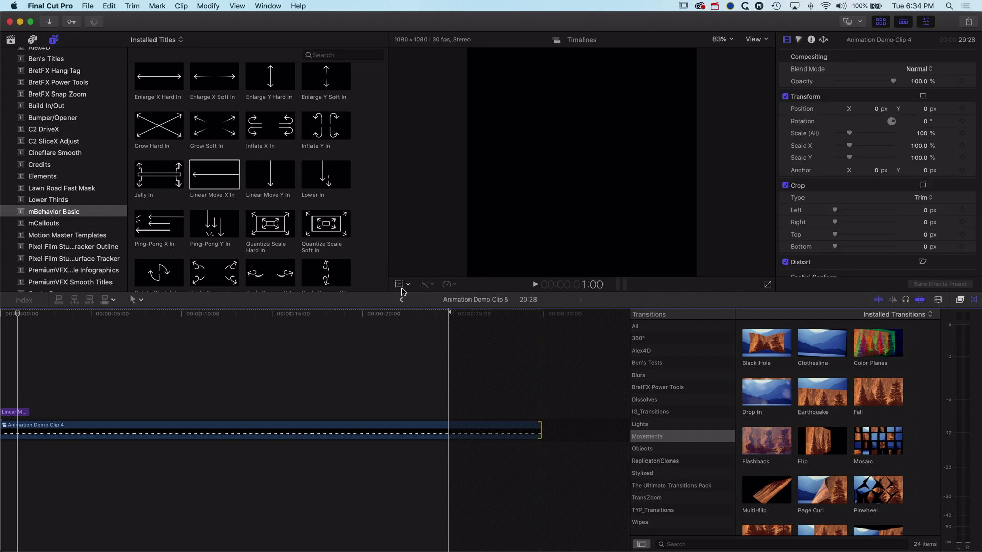
click(401, 300)
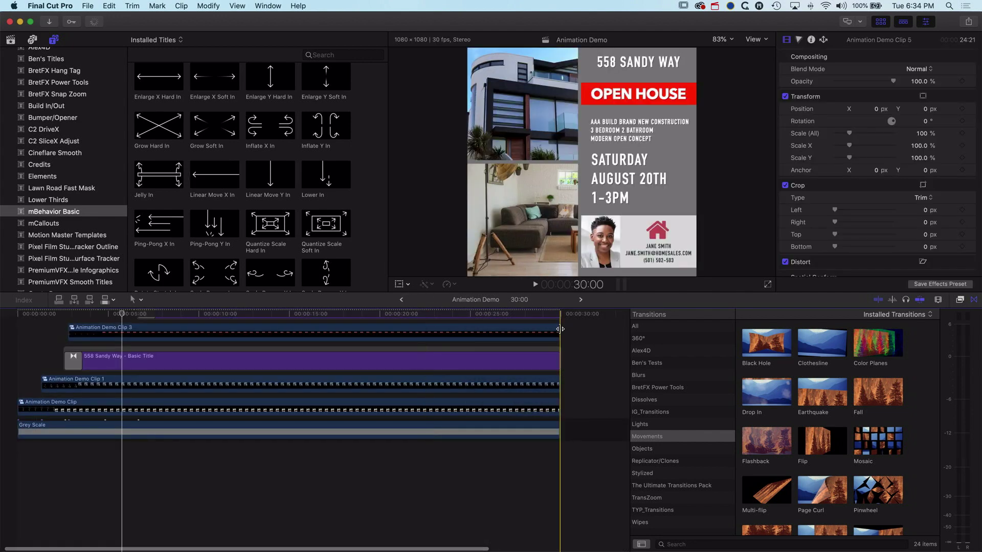
Step: Extend Animation Demo Clip 5 to the sequence end and preview from about 4 seconds
drag(550, 332, 558, 333)
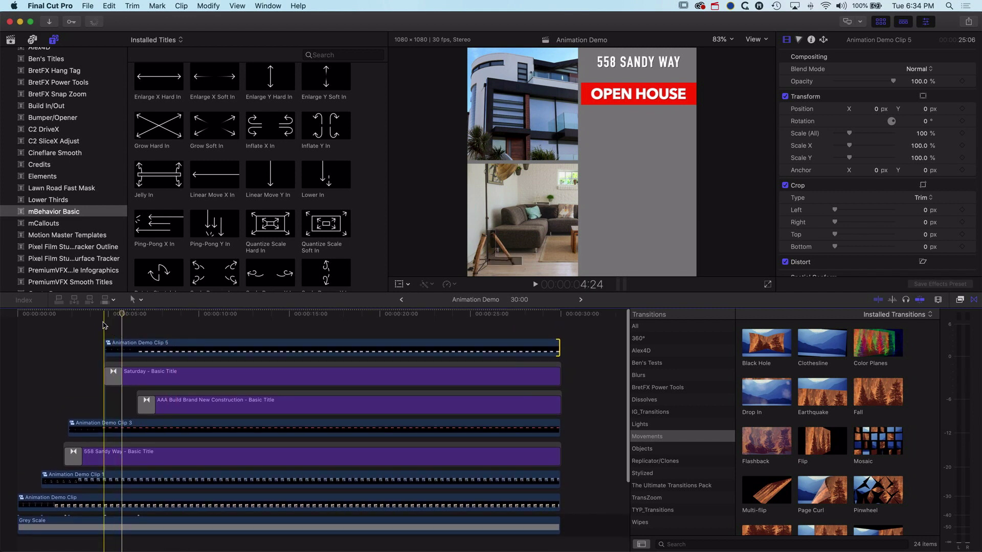
key(space)
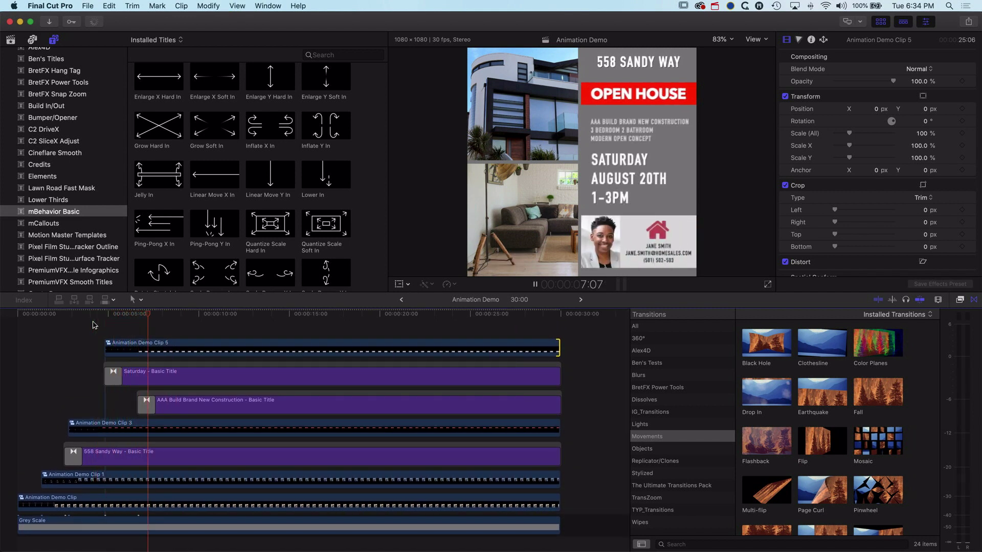
key(space)
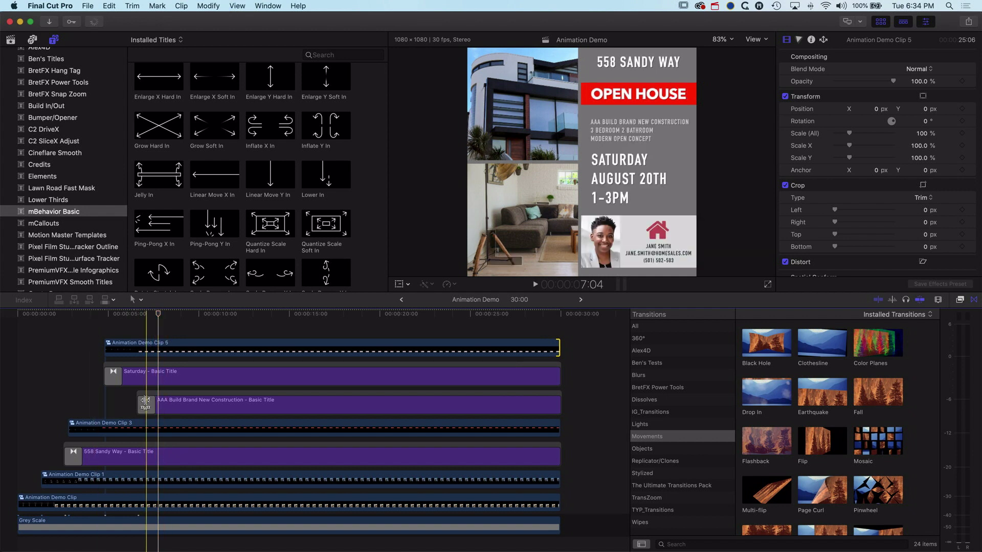
Step: Retime the AAA Build title's start and move Animation Demo Clip 5 15 frames later
drag(146, 402, 114, 402)
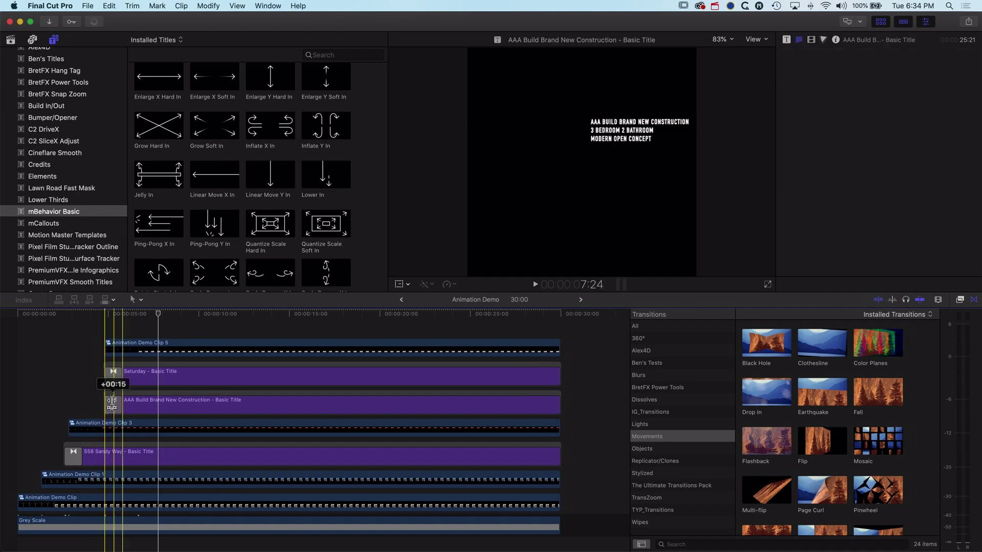
key(space)
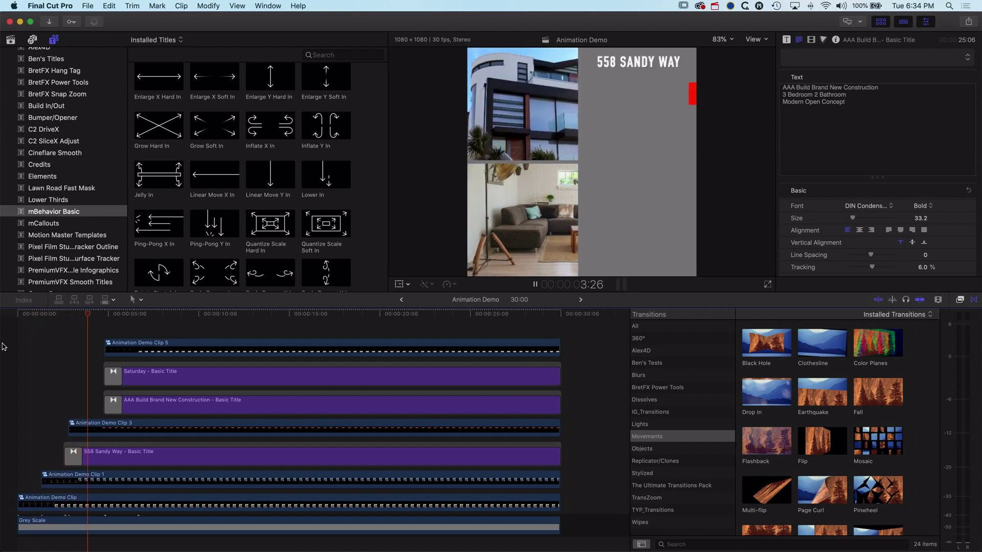
key(space)
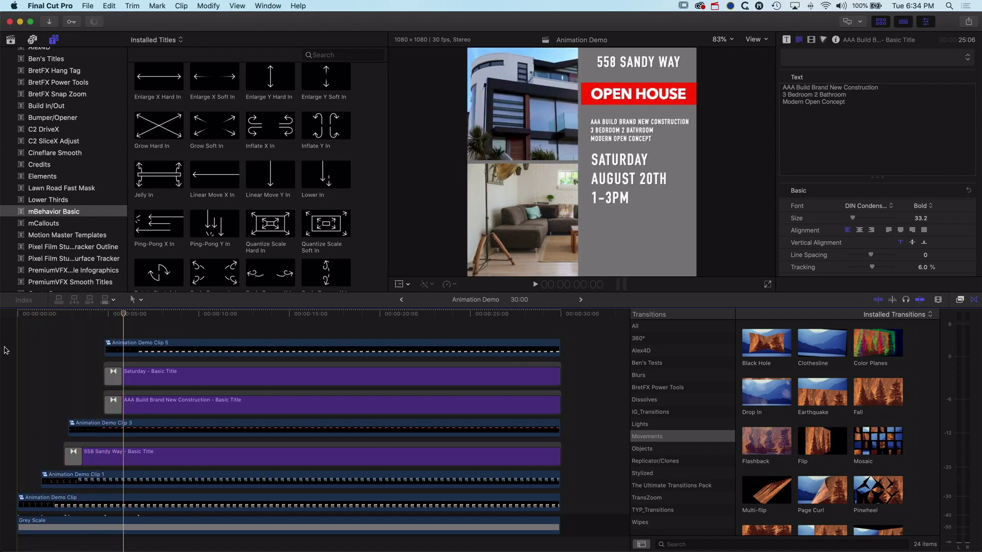
drag(112, 401, 113, 402)
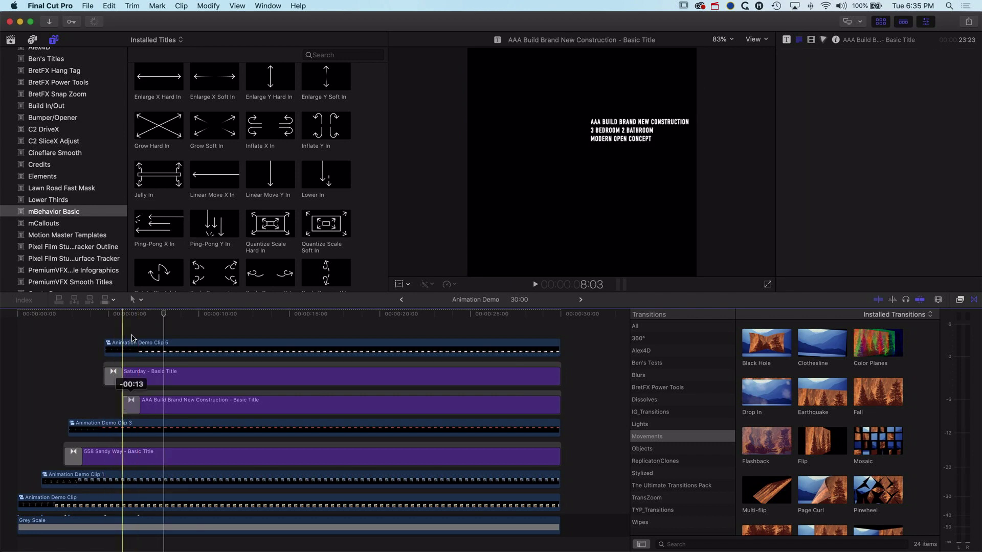
drag(133, 346, 142, 348)
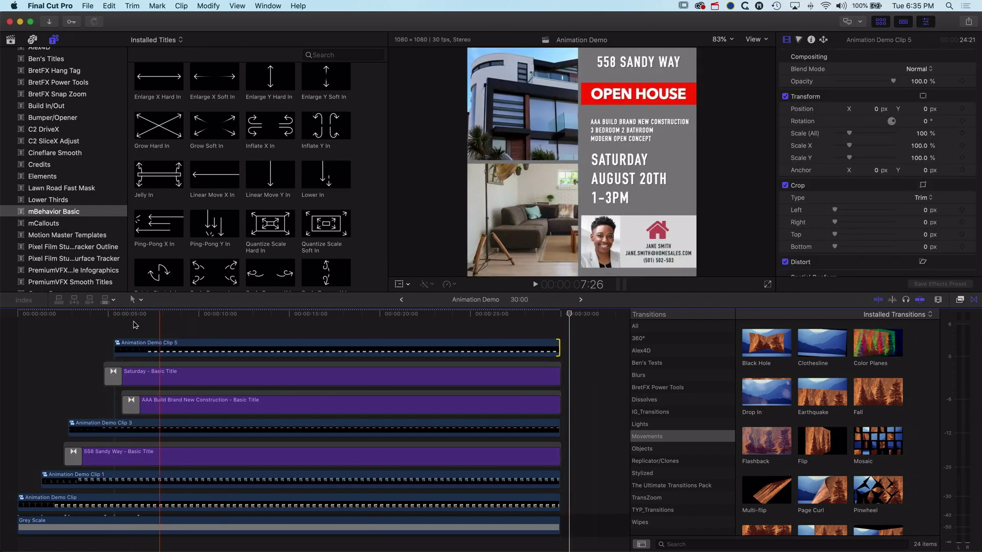
Step: Replay the flyer from 5 seconds and from the start, then marquee-select all eight clips
click(104, 326)
key(space)
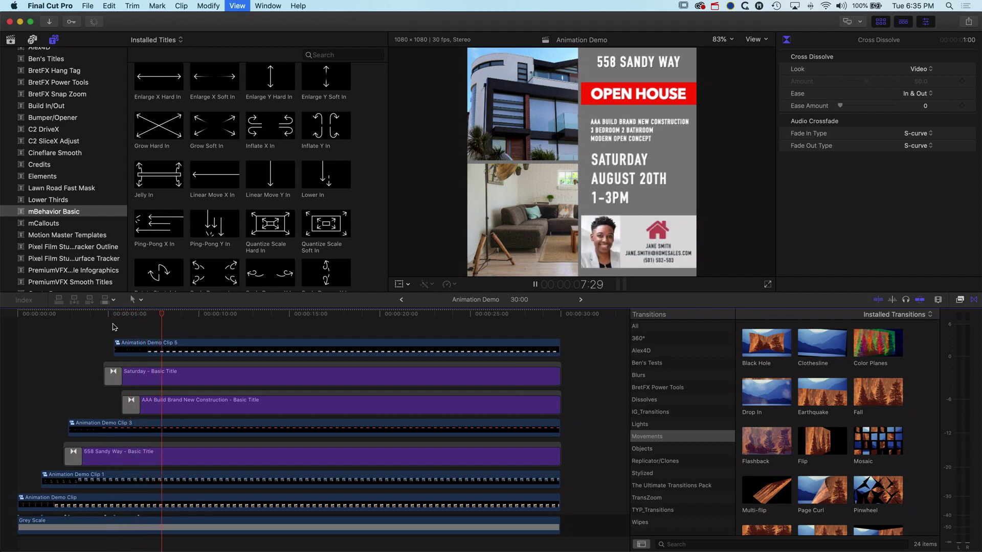
key(space)
drag(36, 314, 2, 312)
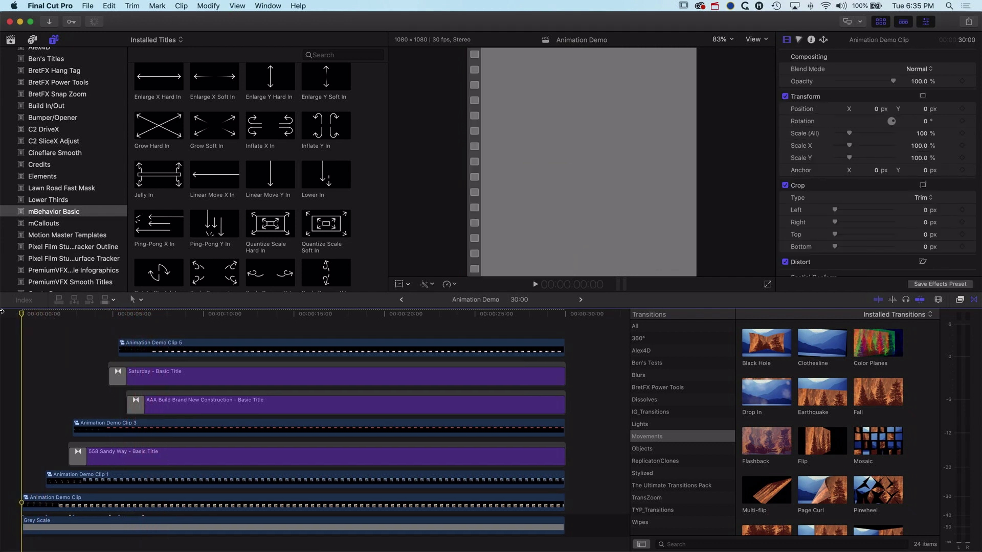
key(space)
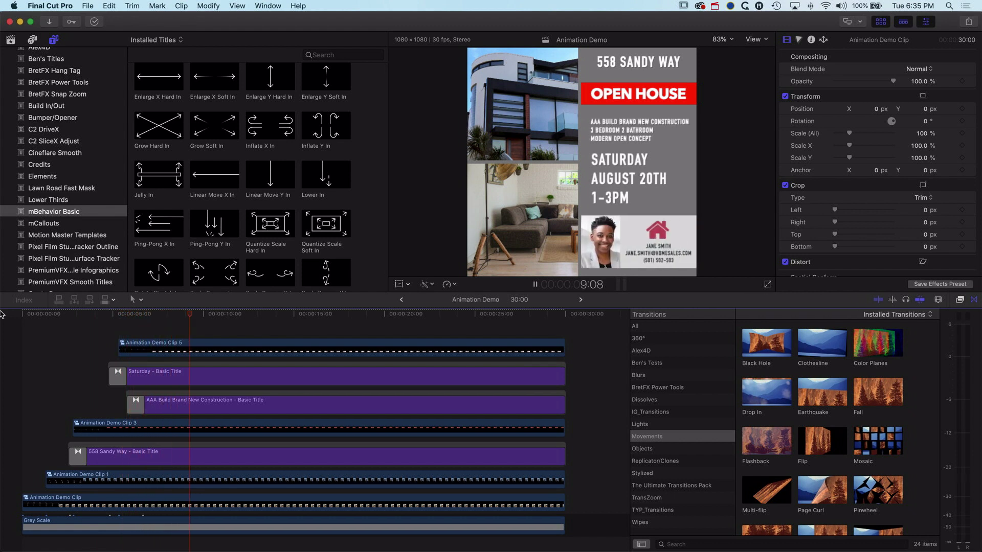
key(space)
scroll(291, 419, right, 1)
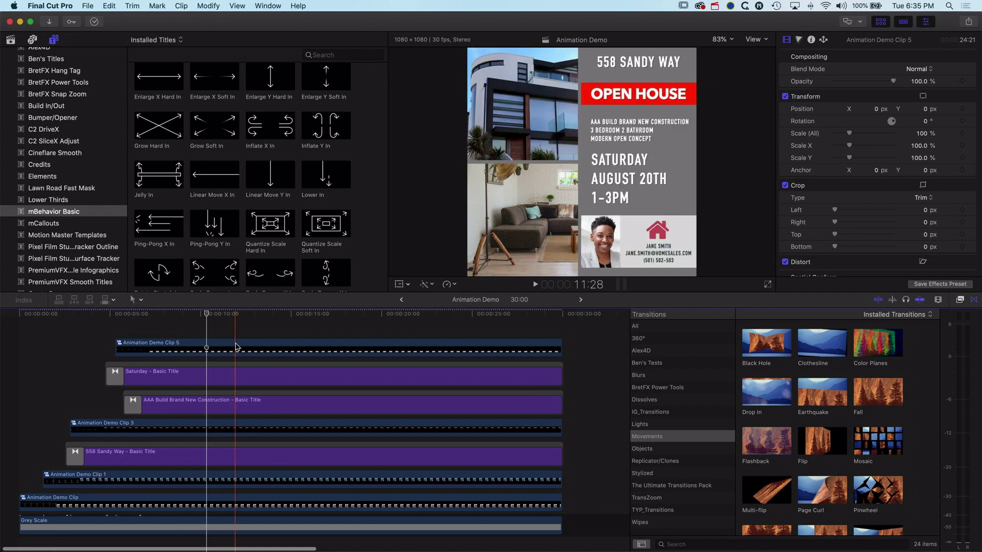
drag(245, 336, 16, 534)
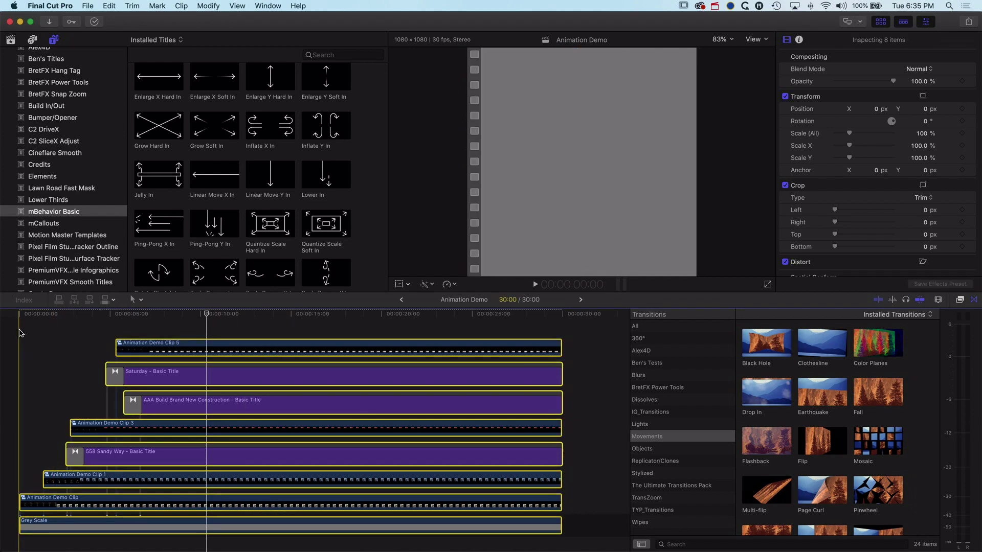
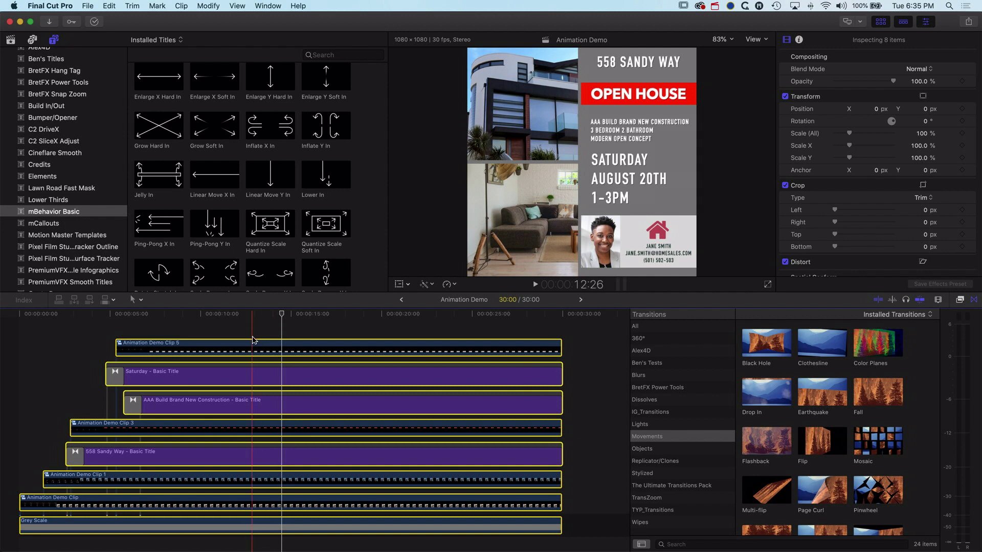
Step: Paste a copy of the eight stacked clips at 30:00, extending the project to 1:00:00
click(563, 316)
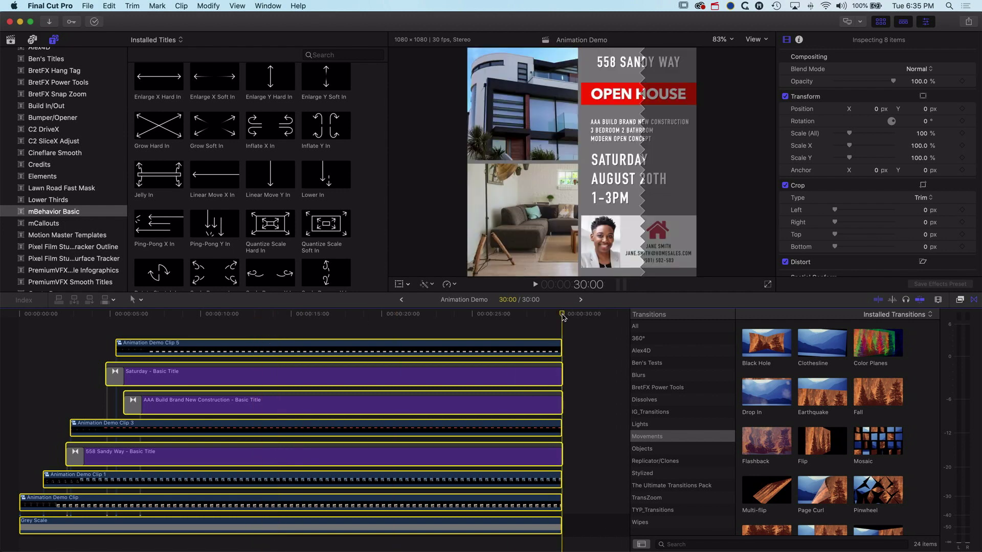
key(super+v)
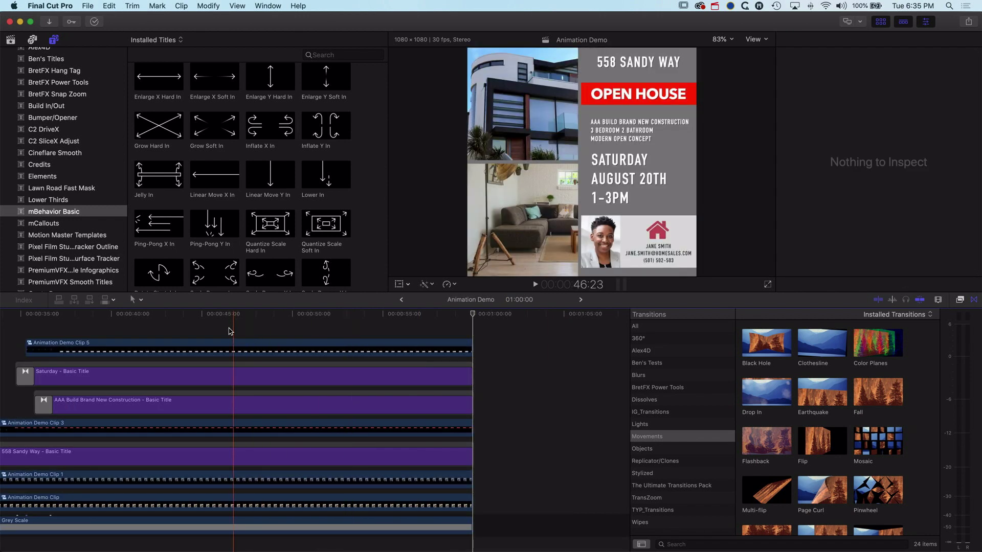
Step: Turn the eight pasted second-half clips into one compound clip, Animation Demo Clip 6
drag(204, 336, 277, 514)
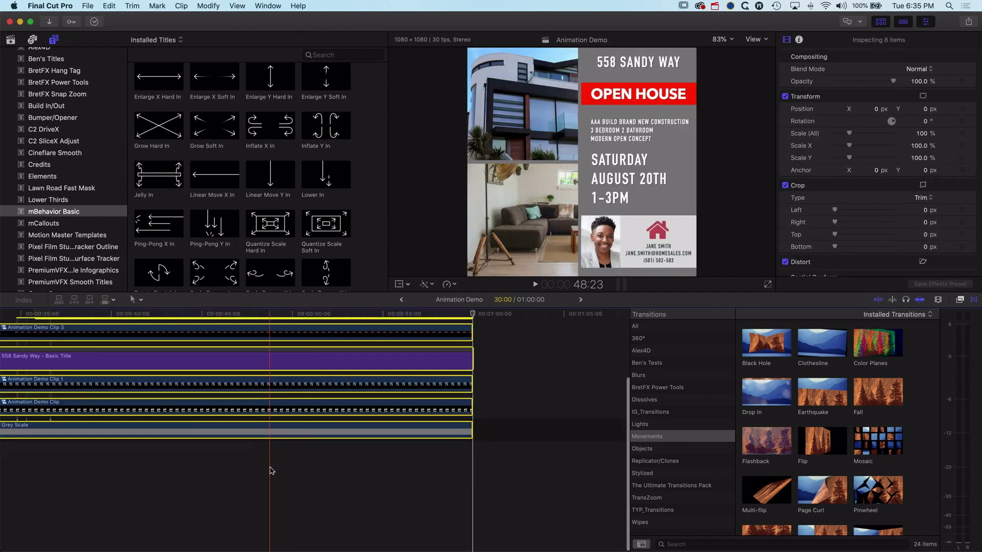
key(shift+z)
scroll(284, 429, up, 5)
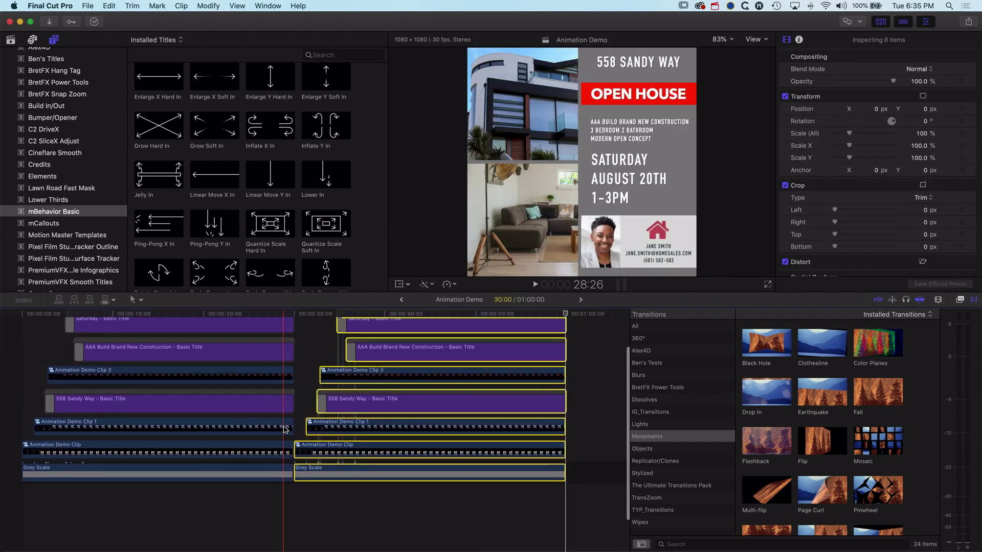
scroll(284, 430, up, 2)
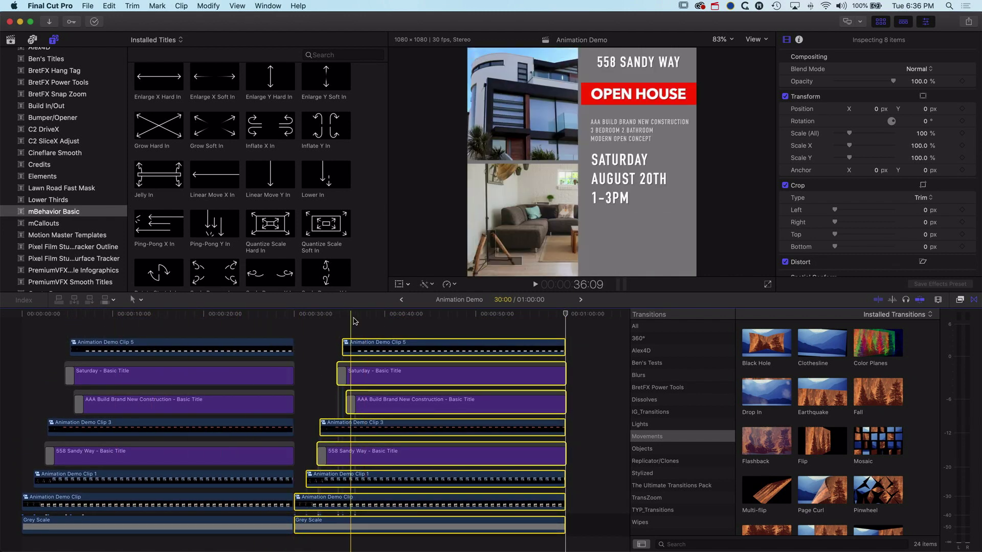
key(alt+g)
key(Return)
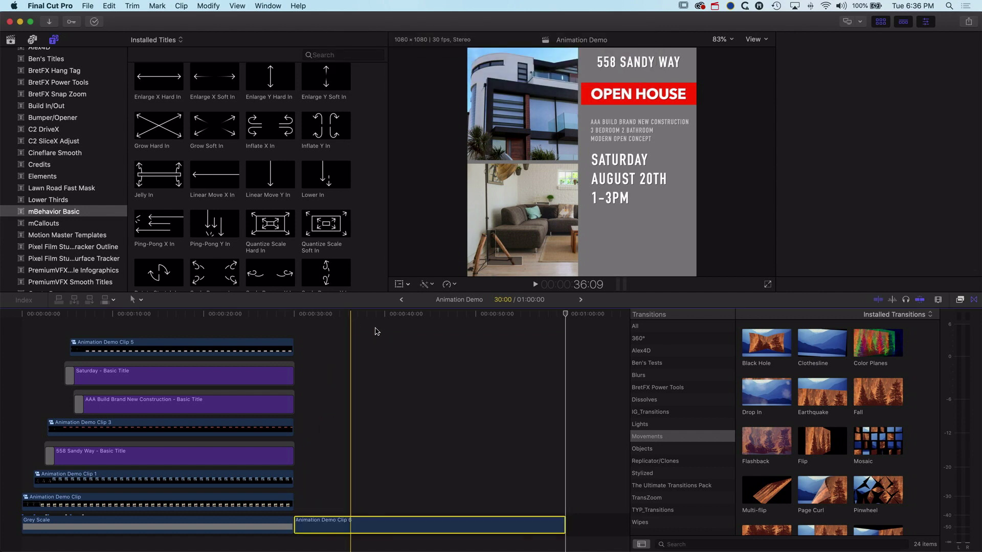
Step: Make a freeze frame of the fully built flyer and move it to the project start
click(393, 313)
mouse_move(402, 315)
mouse_down()
mouse_move(439, 317)
mouse_move(419, 321)
mouse_up()
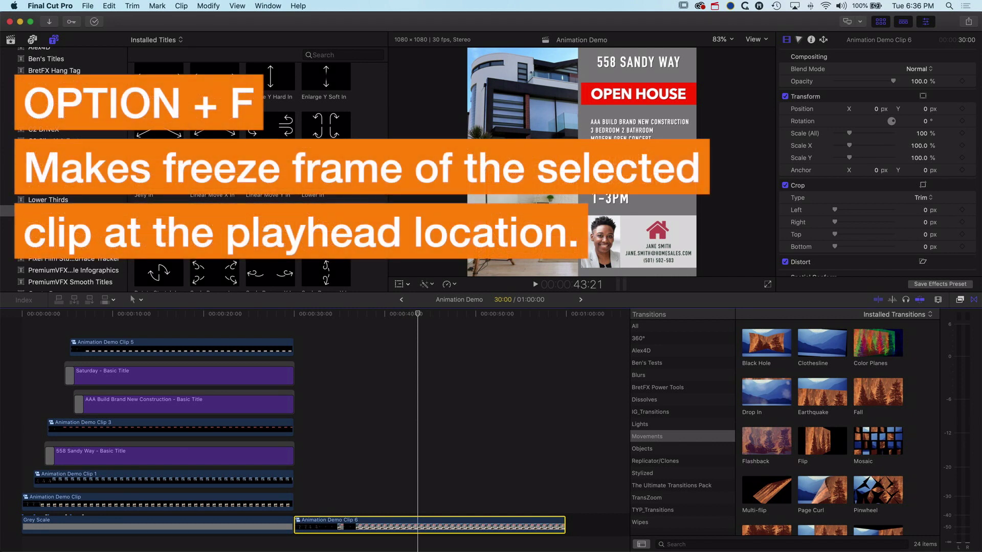
key(alt+f)
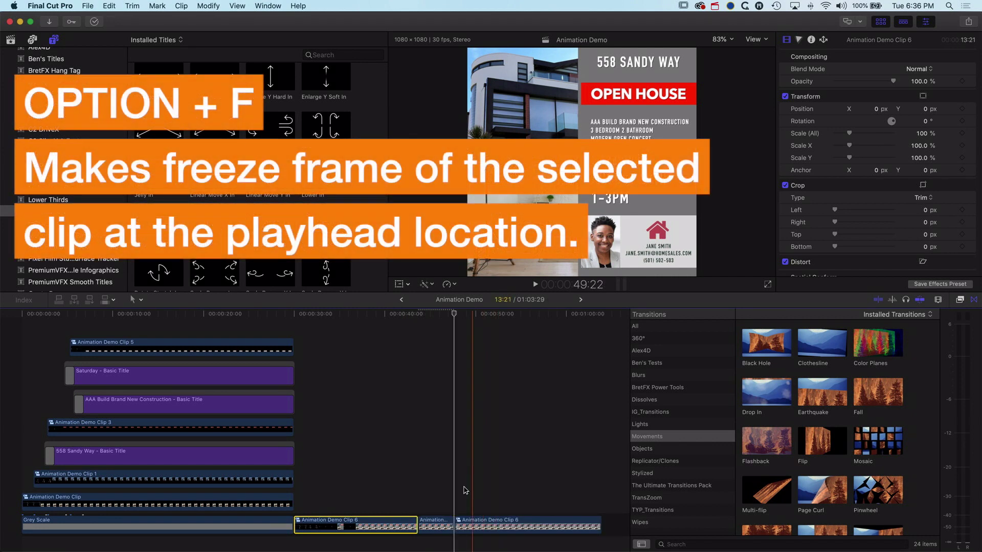
drag(434, 524, 24, 527)
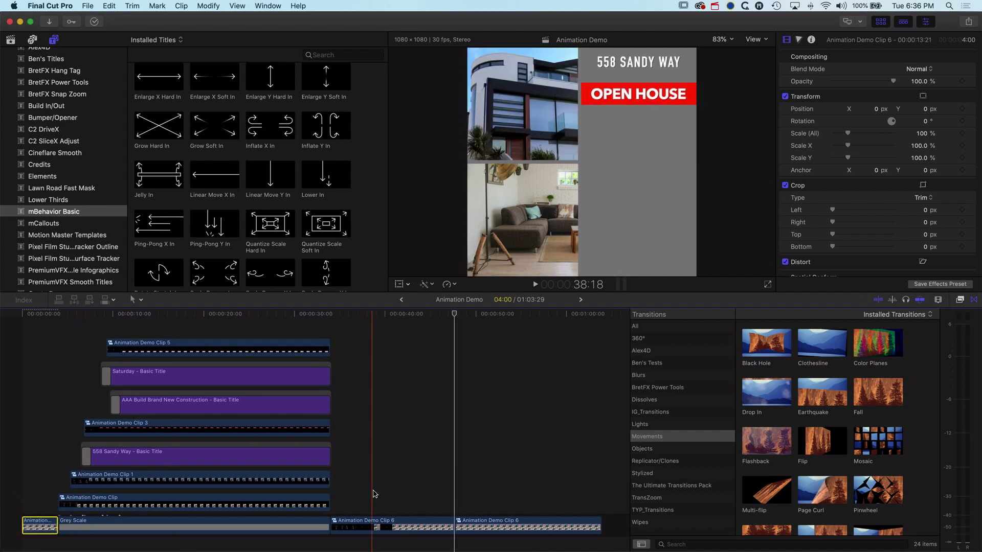
Step: Delete both Animation Demo Clip 6 pieces, leaving a 34:00 project, and select the freeze frame
drag(375, 493, 481, 491)
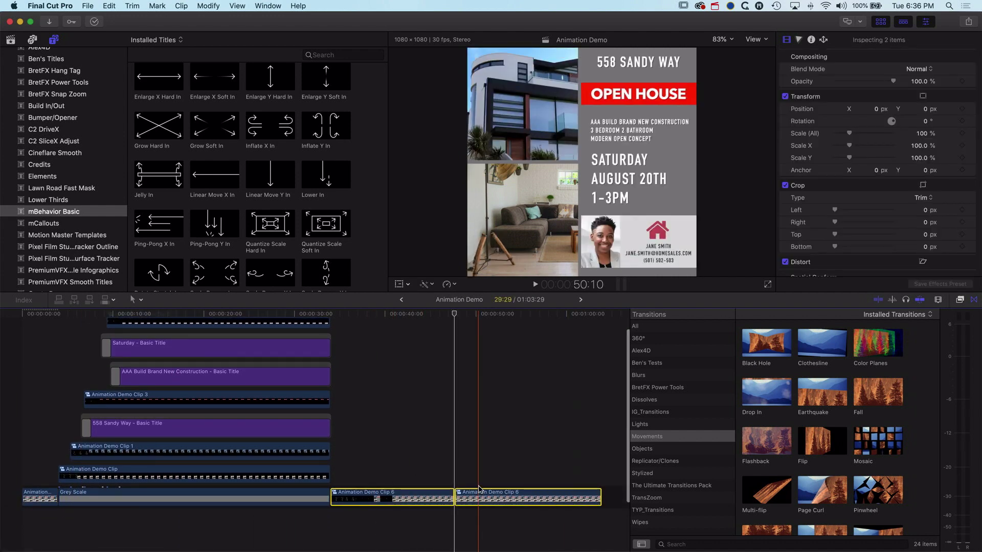
key(Delete)
click(37, 499)
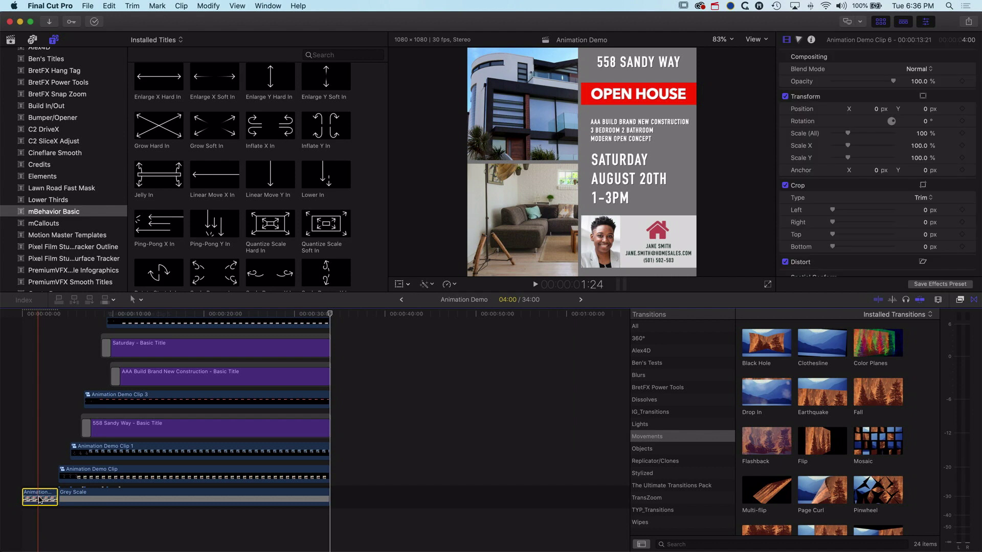
Step: Set the opening freeze frame to 2 frames (project 30:02) and play from the start
key(ctrl+d)
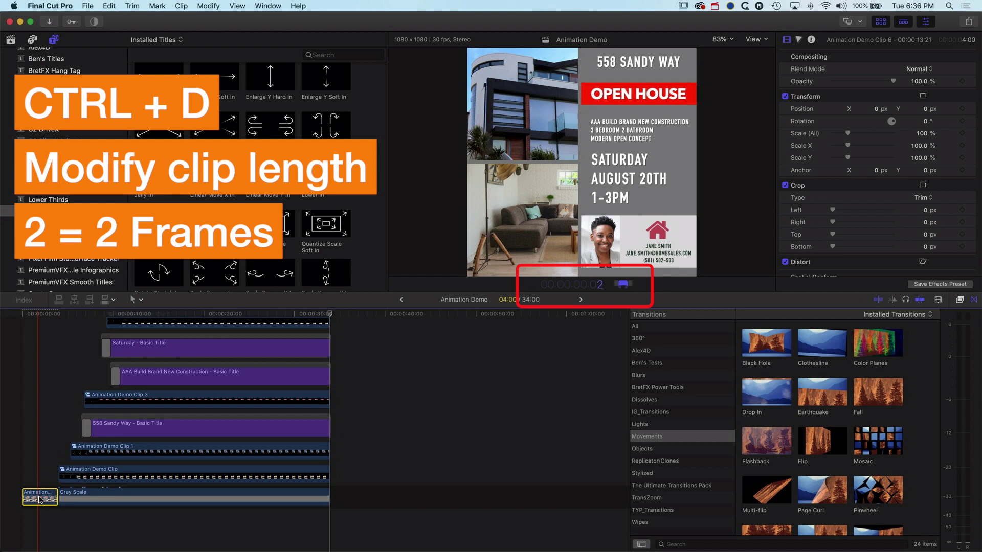
text(2)
key(Return)
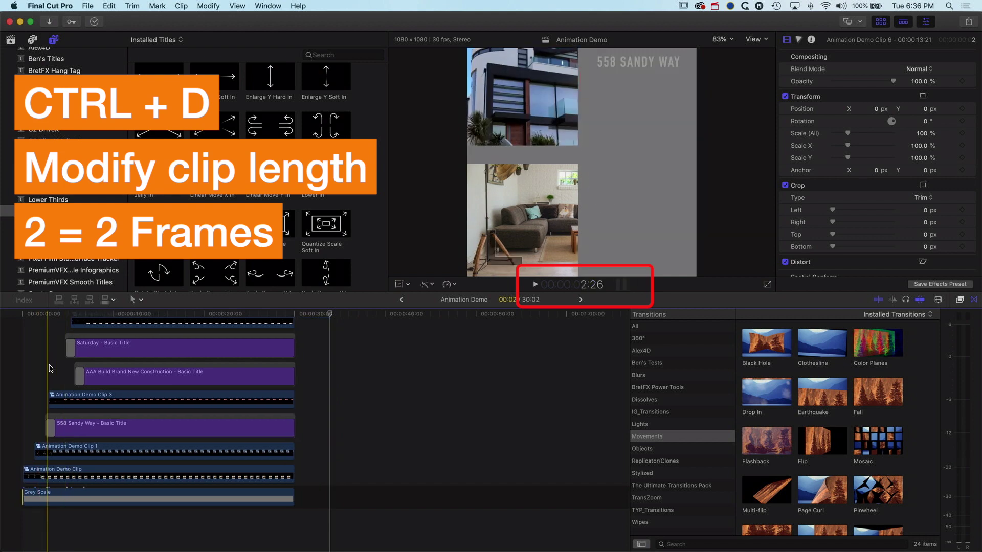
click(10, 313)
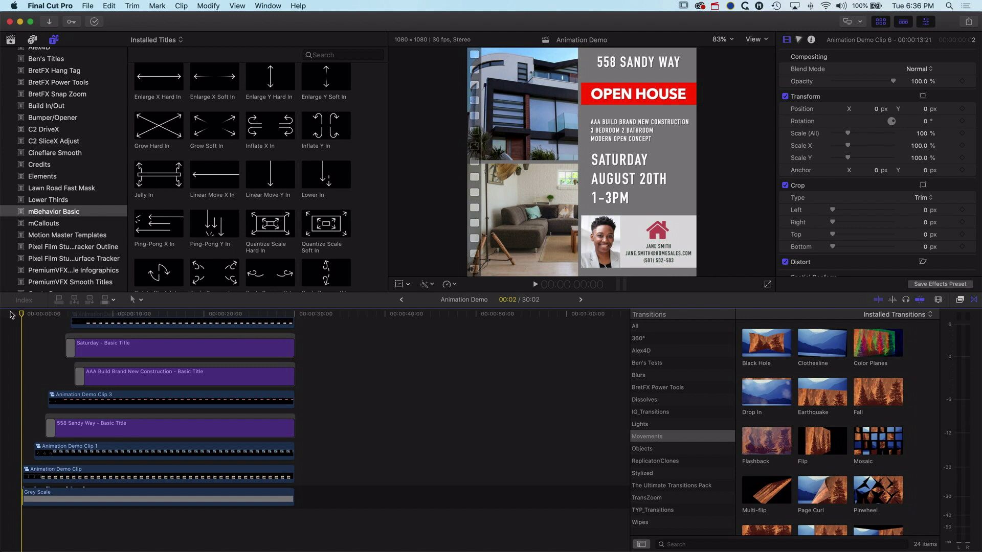
key(space)
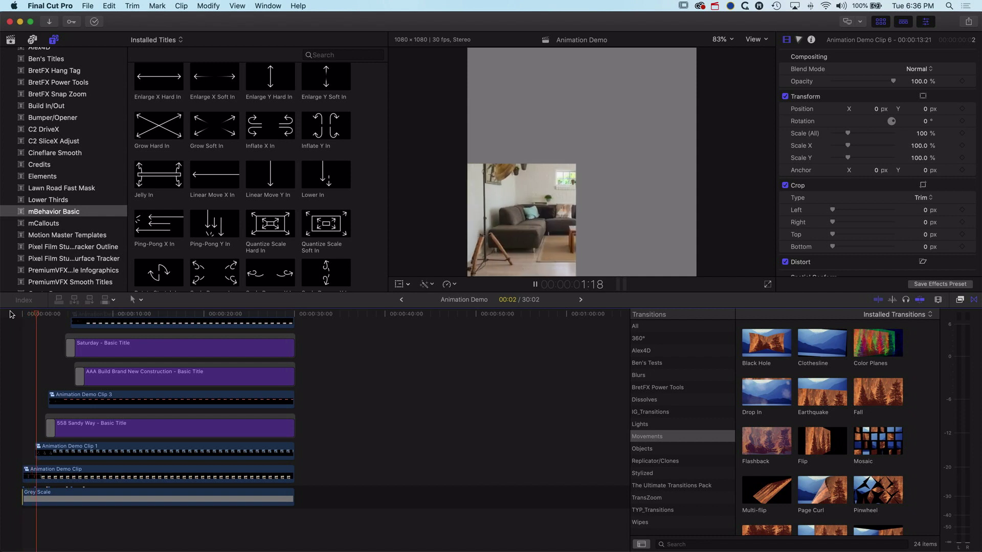